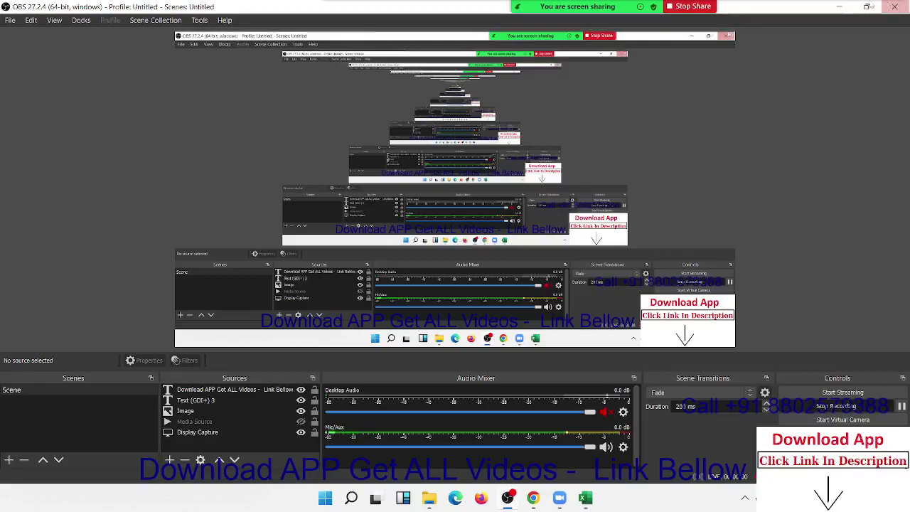
Step: Minimize the OBS Studio window to bring the blank Excel Book1 into view
left_click(841, 8)
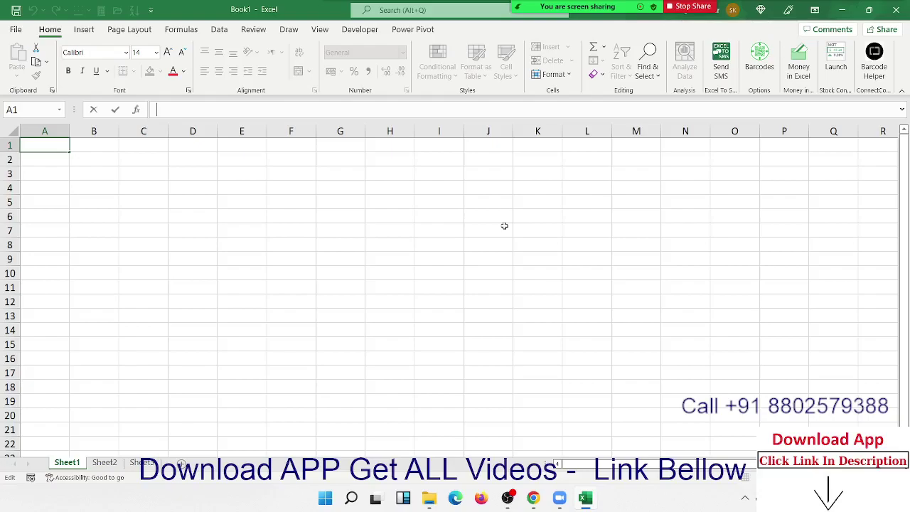
Step: Enter '10th' in cell B2 of Sheet1
left_click(191, 170)
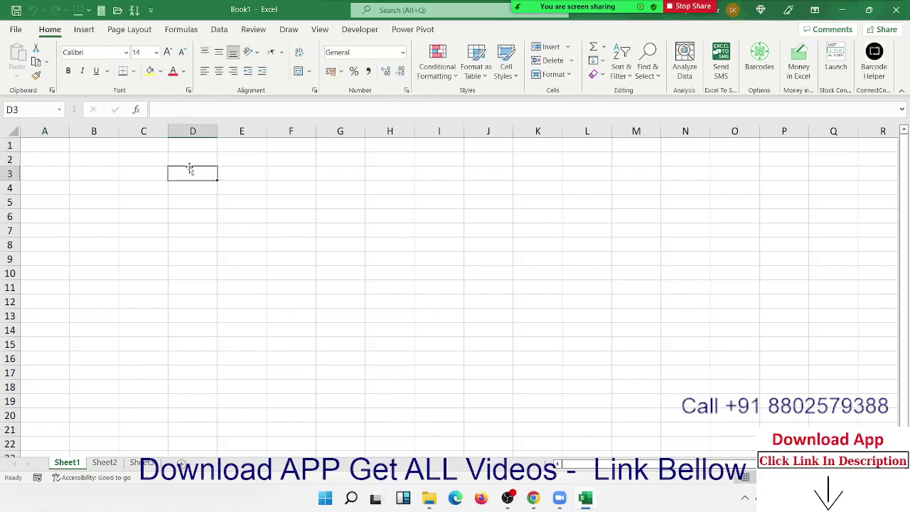
left_click_drag(191, 169, 368, 298)
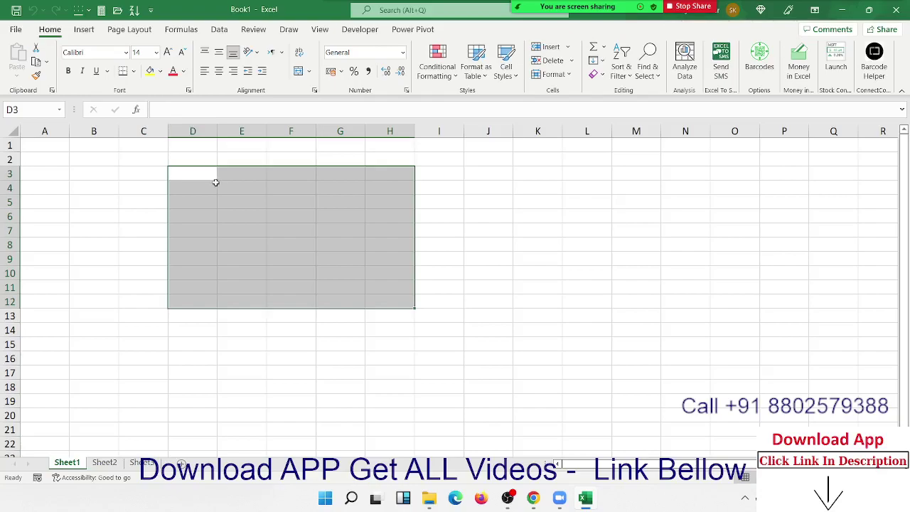
left_click(193, 175)
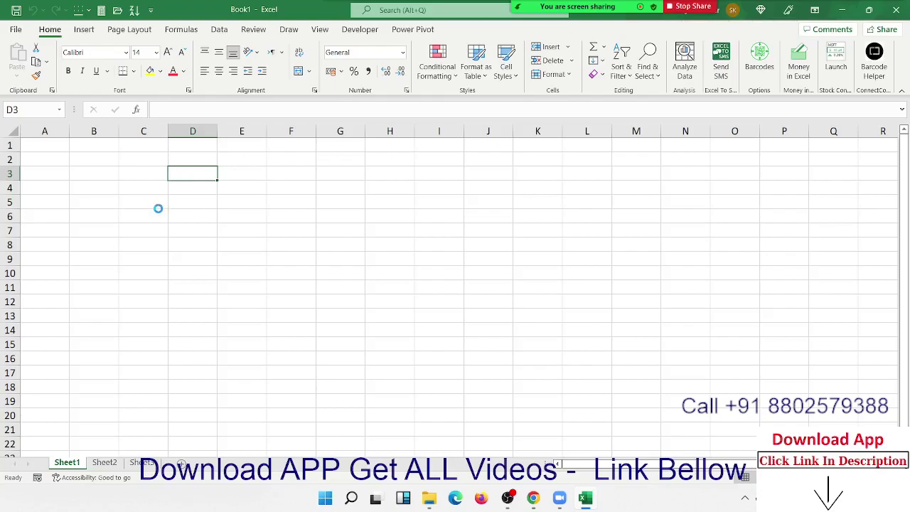
scroll(158, 208, "up", 3, "ctrl")
scroll(158, 206, "up", 2, "ctrl")
left_click(165, 201)
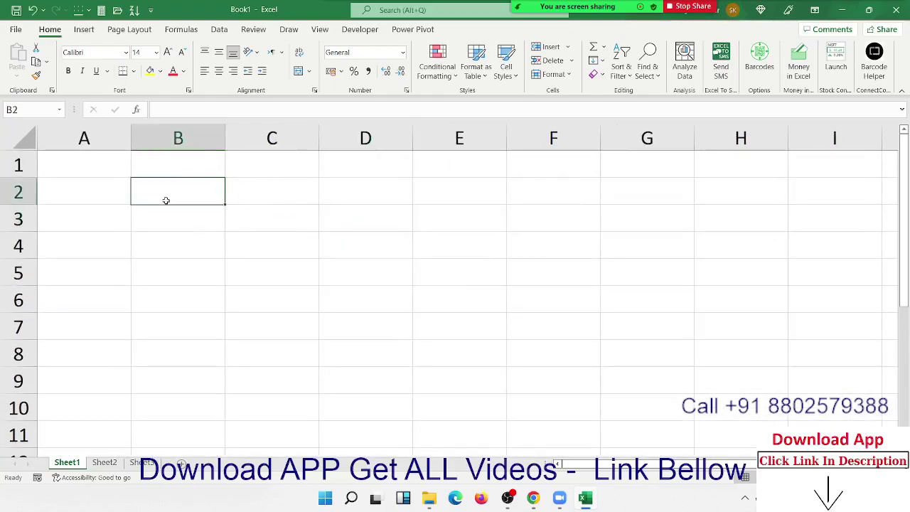
type("1")
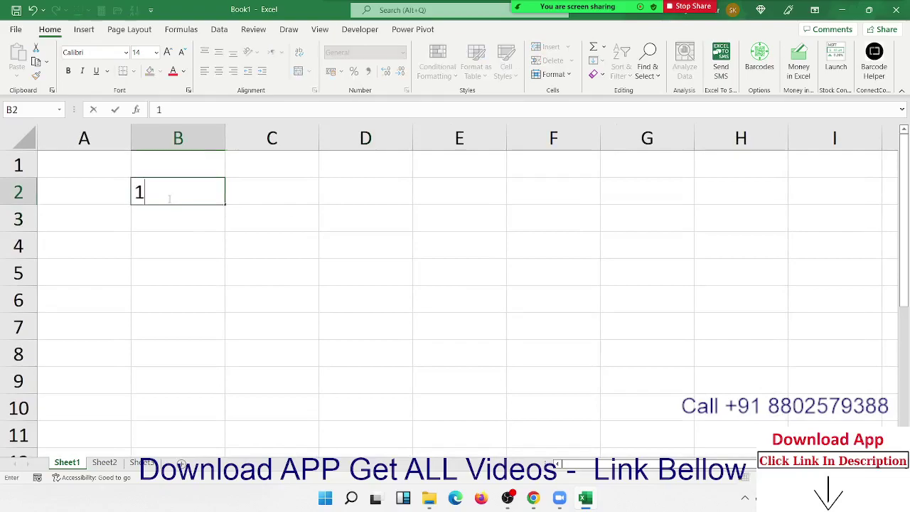
type("0 th")
key("Return")
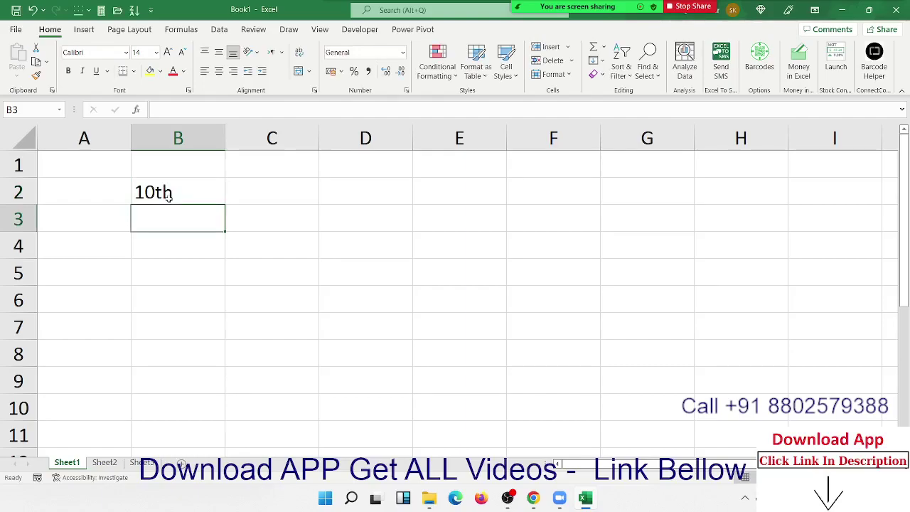
Step: Make the 'th' in B2 superscript so the cell reads as 10ᵗʰ
left_click(168, 195)
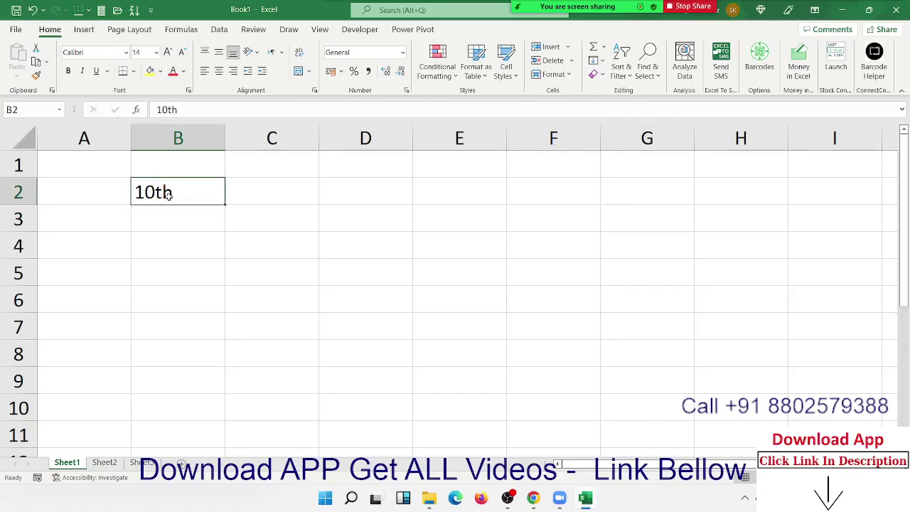
double_click(168, 194)
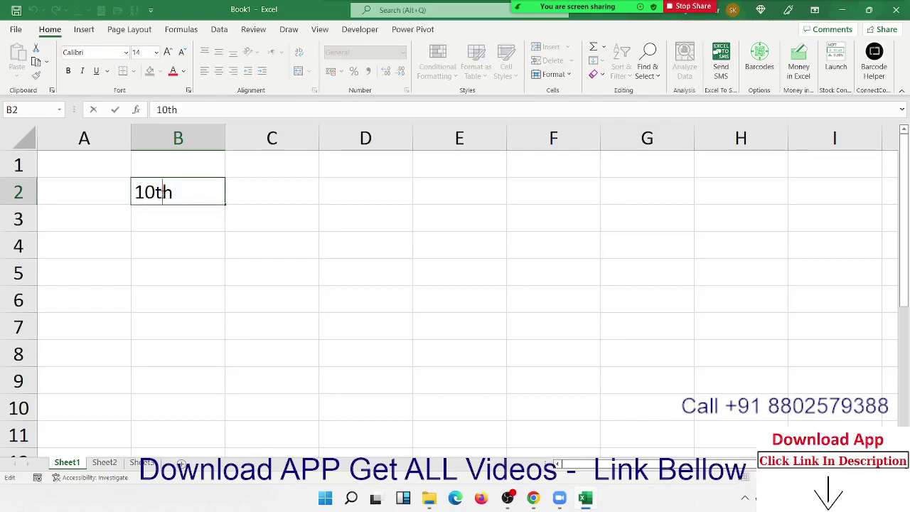
left_click_drag(154, 193, 173, 193)
right_click(171, 196)
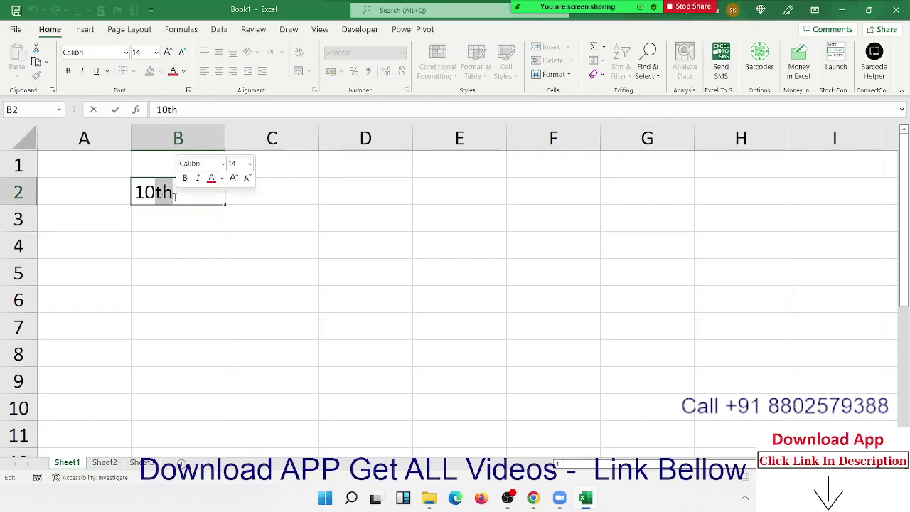
left_click(210, 297)
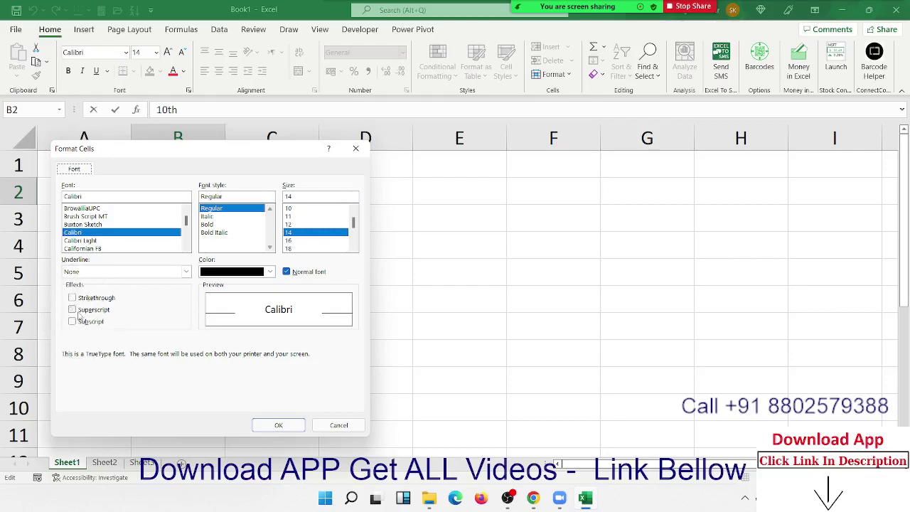
left_click(73, 309)
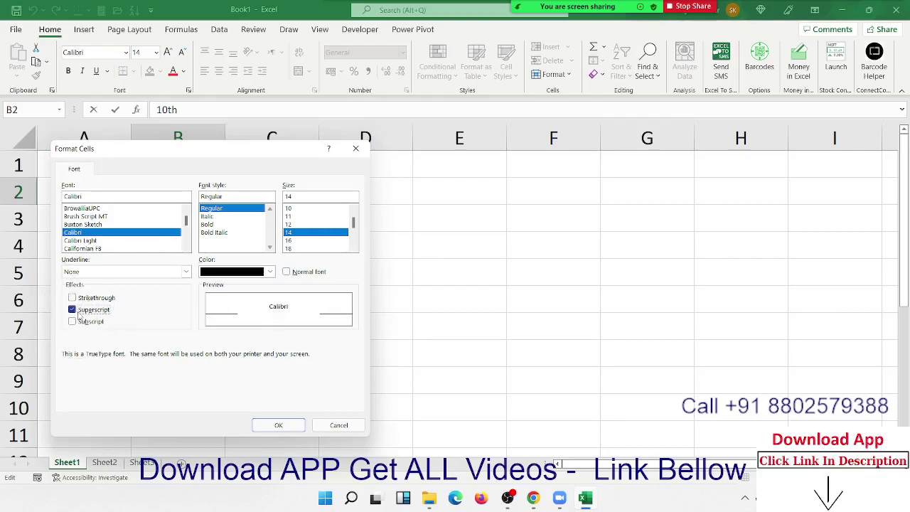
left_click(279, 425)
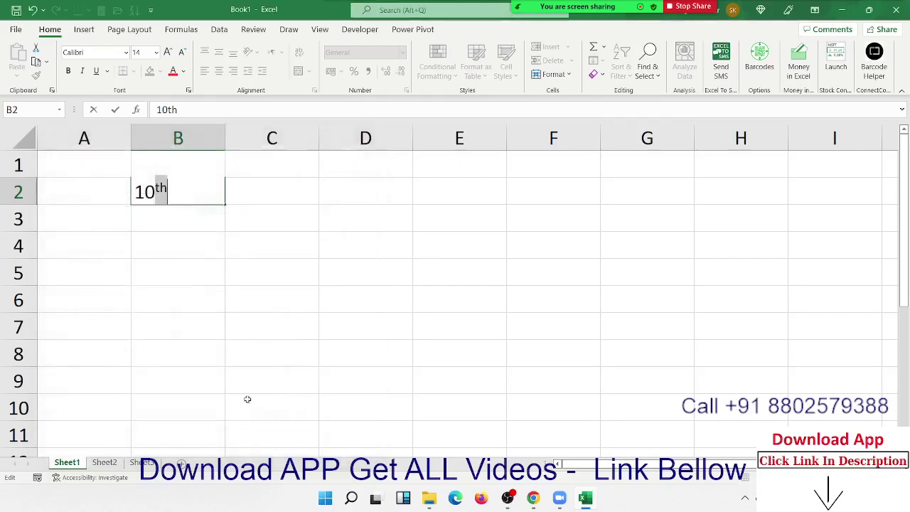
left_click(170, 264)
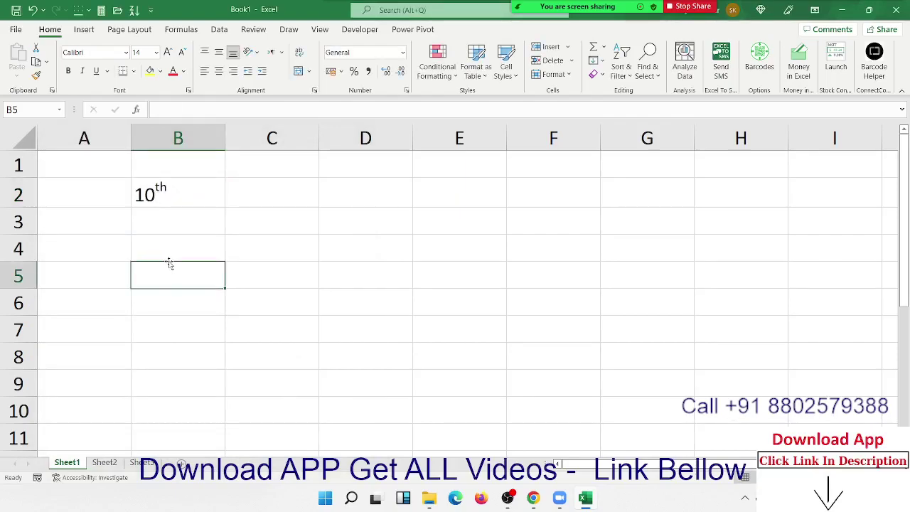
Step: Enter '10o' in cell B3
left_click(140, 225)
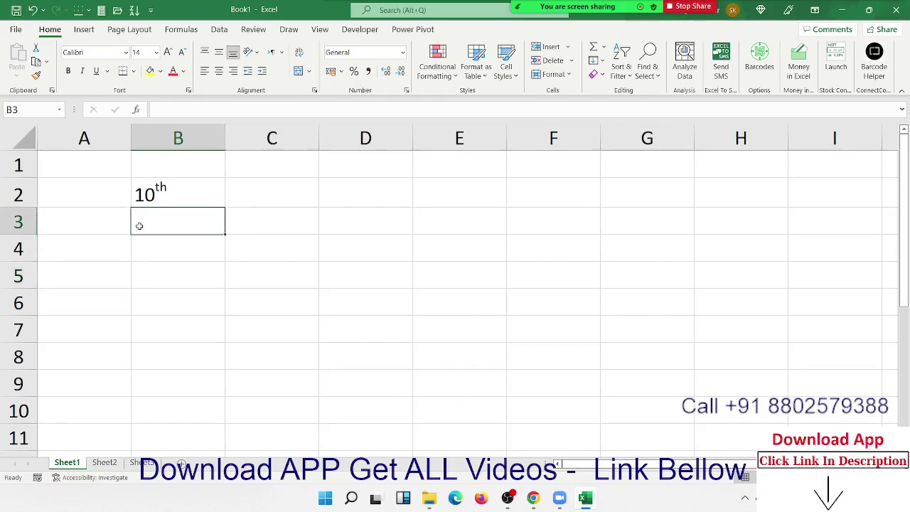
type("10")
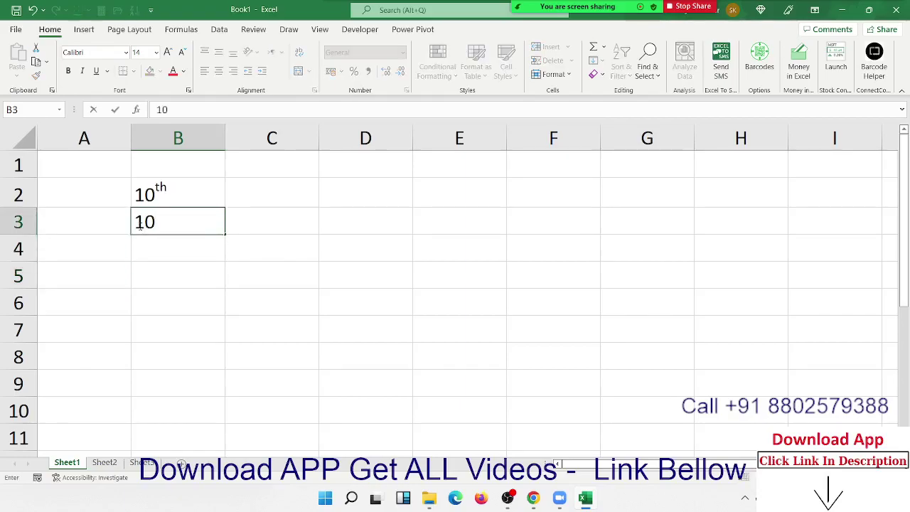
type("o")
left_click(138, 270)
Step: Superscript the 'o' in B3 so it reads like 10 degrees
double_click(158, 219)
left_click_drag(166, 222, 156, 221)
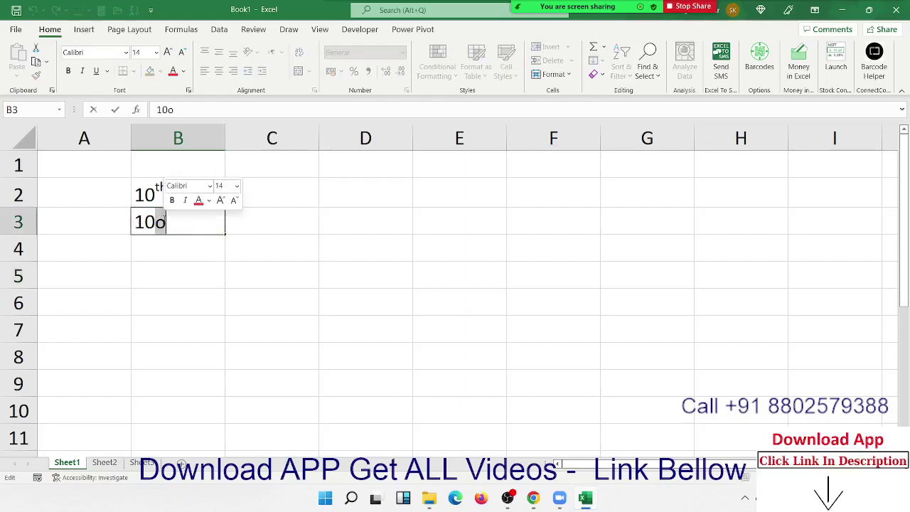
right_click(164, 221)
left_click(230, 321)
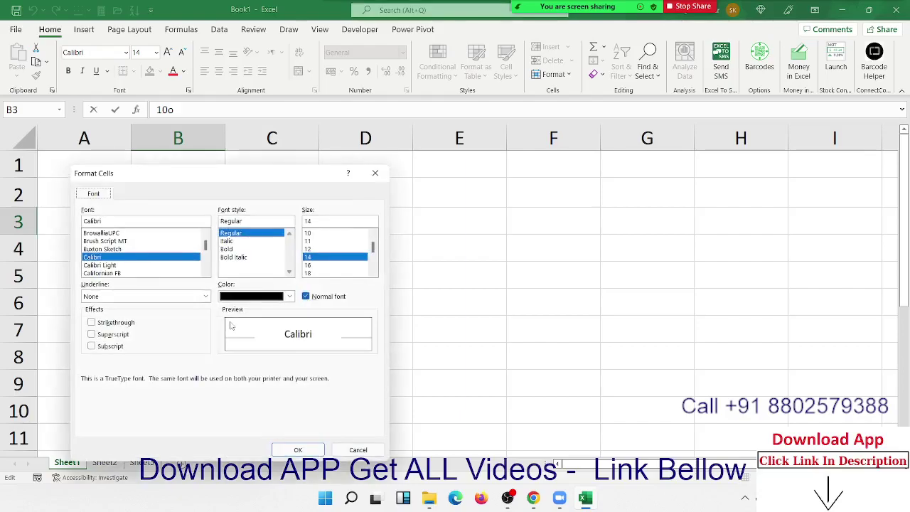
left_click(113, 334)
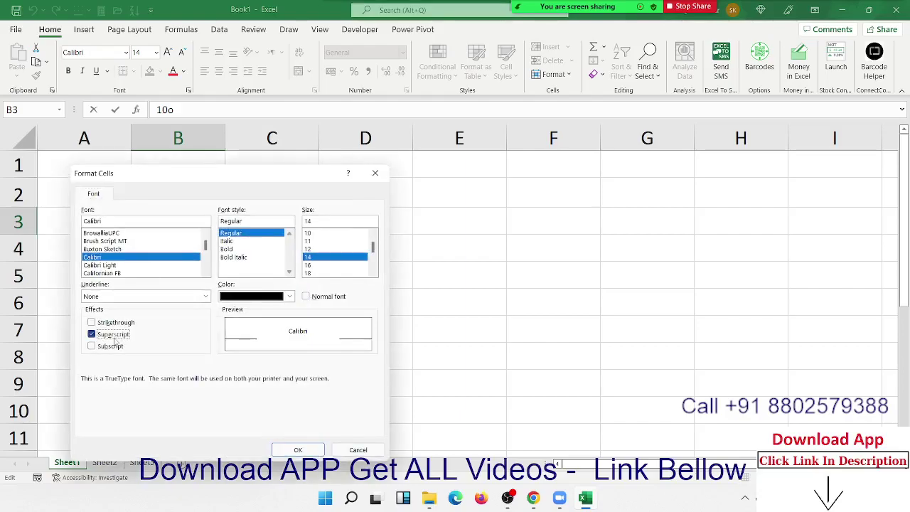
left_click(285, 446)
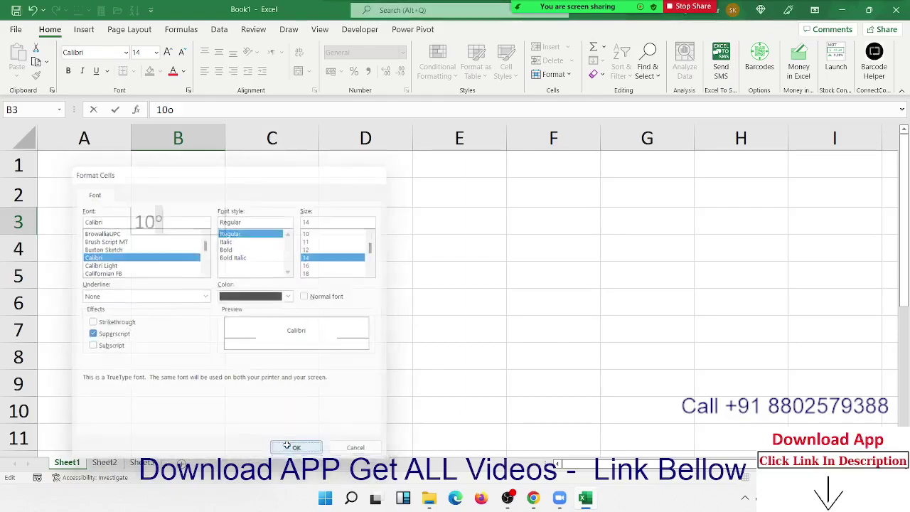
left_click(231, 349)
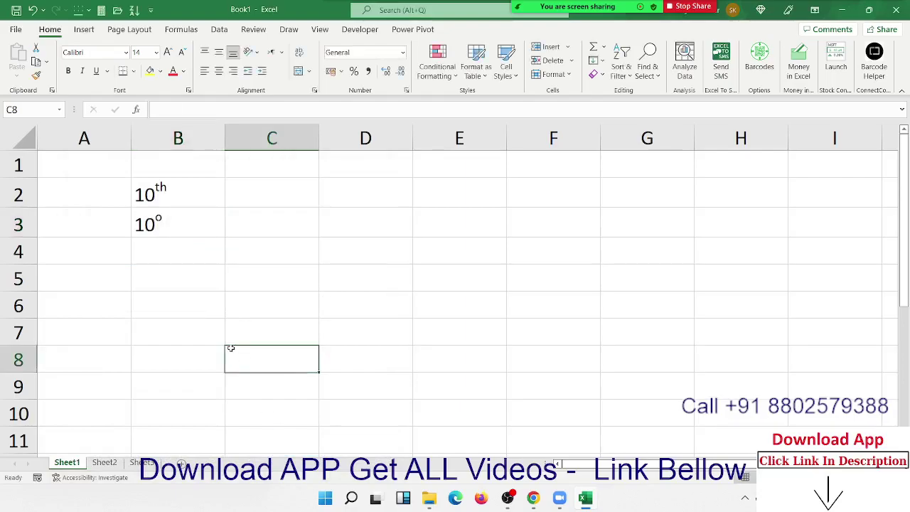
left_click(169, 201)
left_click(160, 225)
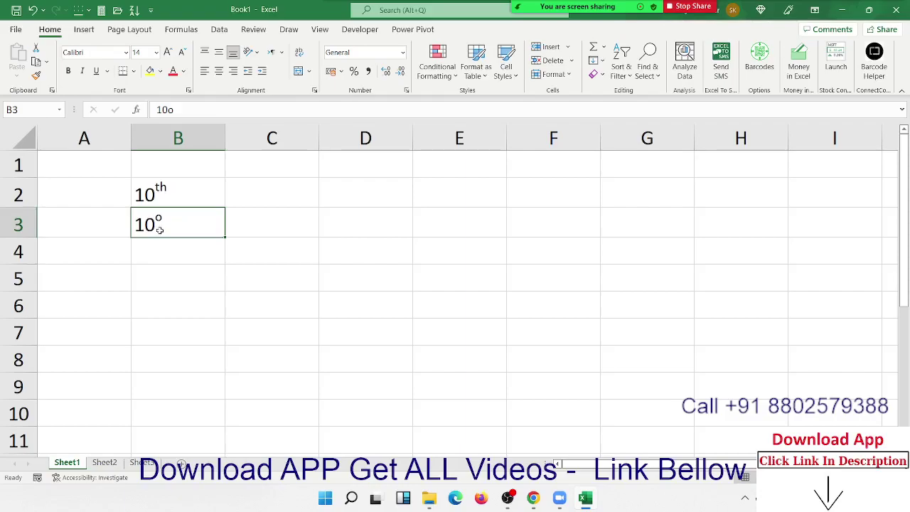
Step: Fill F1:F7 with the values 50, 60, 30, 20, 63, 62 and 36
left_click(580, 170)
type("5")
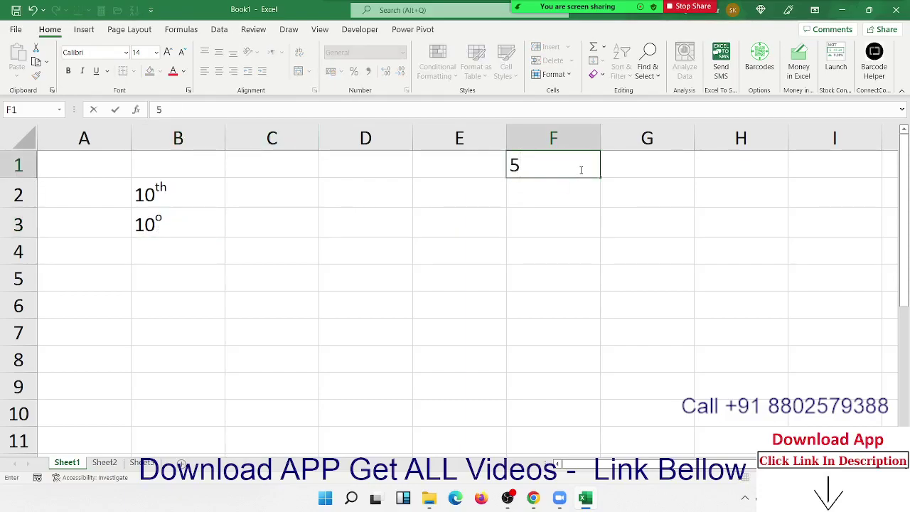
type("0")
key("Return")
type("60")
key("Return")
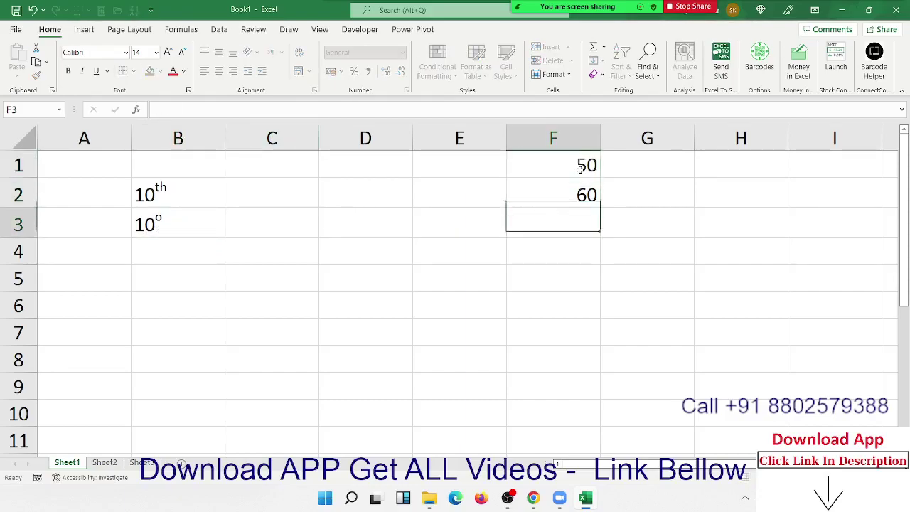
type("30")
key("Return")
type("20")
key("Return")
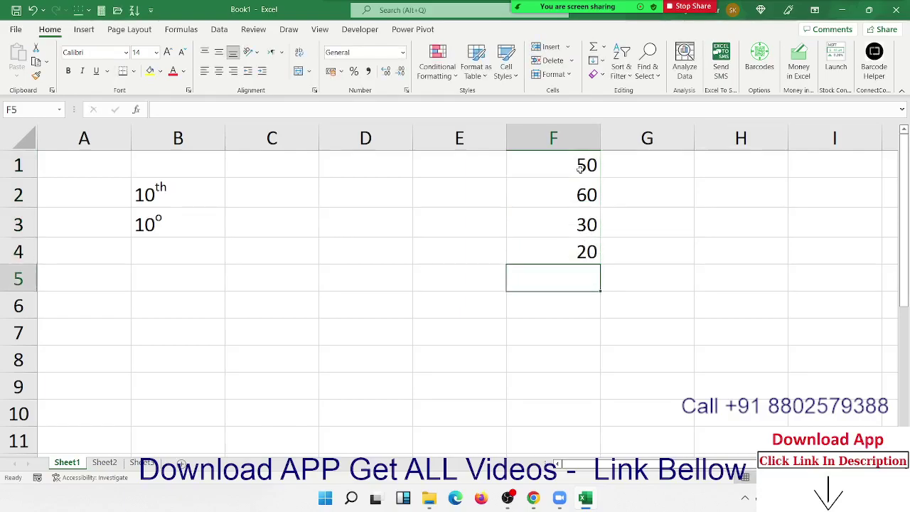
type("63")
key("Return")
type("6")
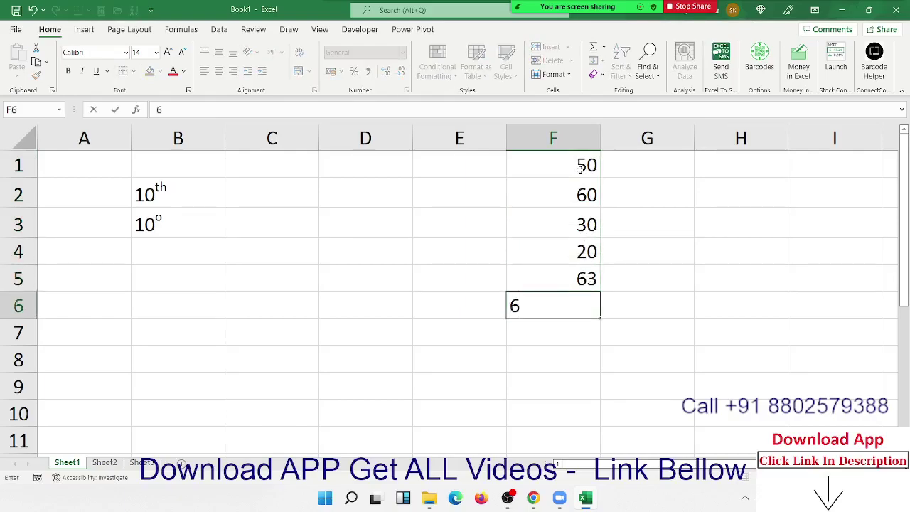
type("2")
key("Return")
type("36")
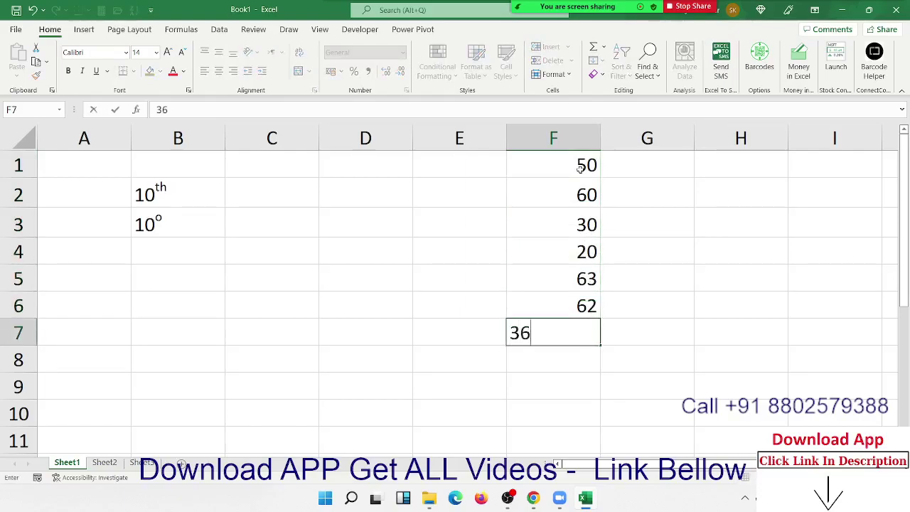
key("Return")
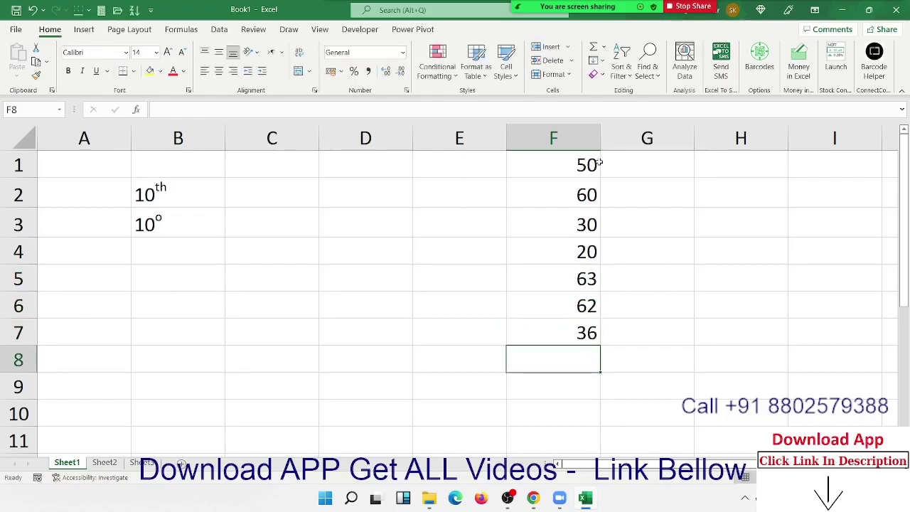
Step: Append an 'o' to F1 so it reads 50o
left_click(599, 162)
double_click(600, 167)
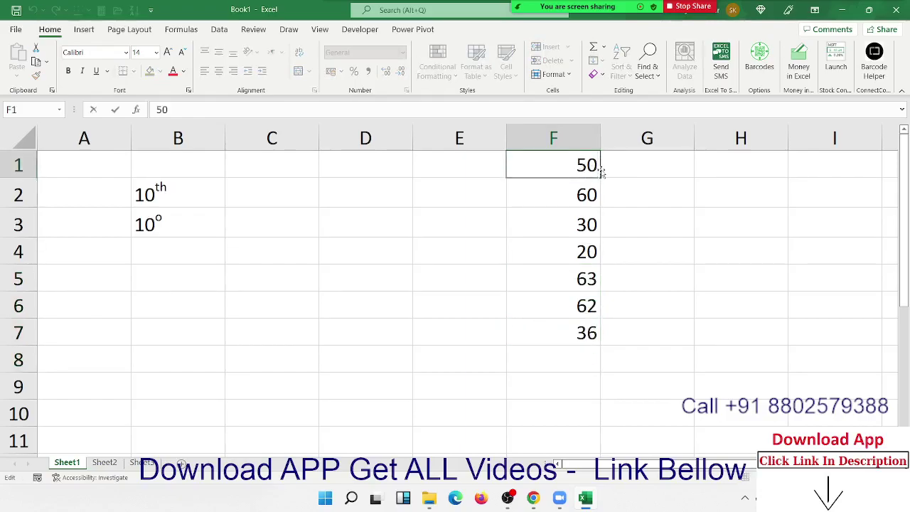
type("o")
key("Return")
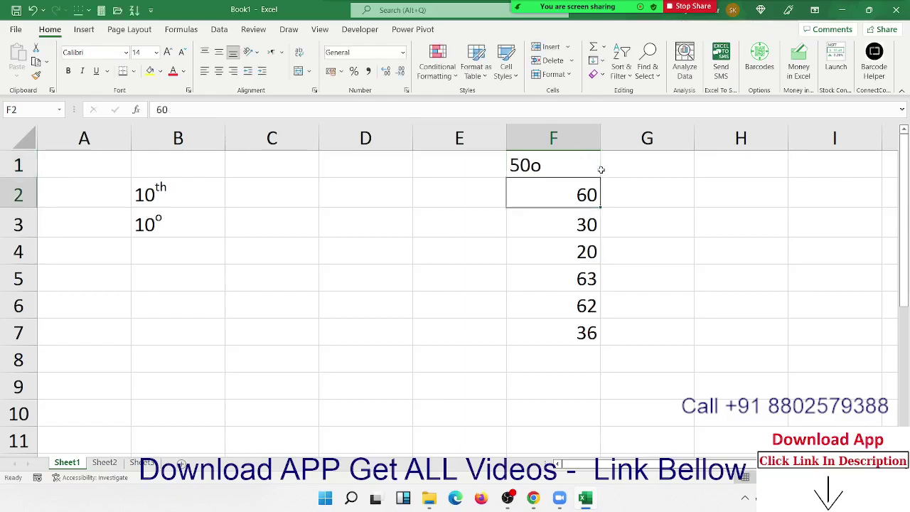
left_click(556, 164)
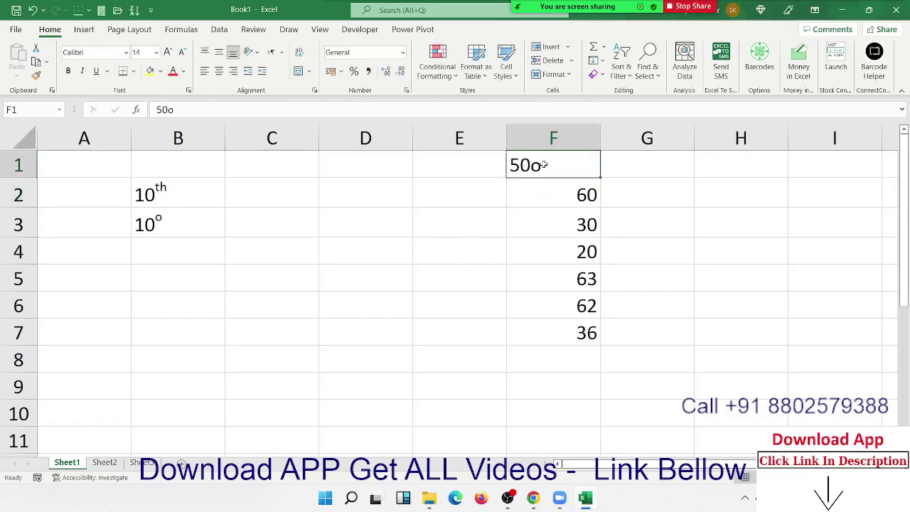
left_click(529, 197)
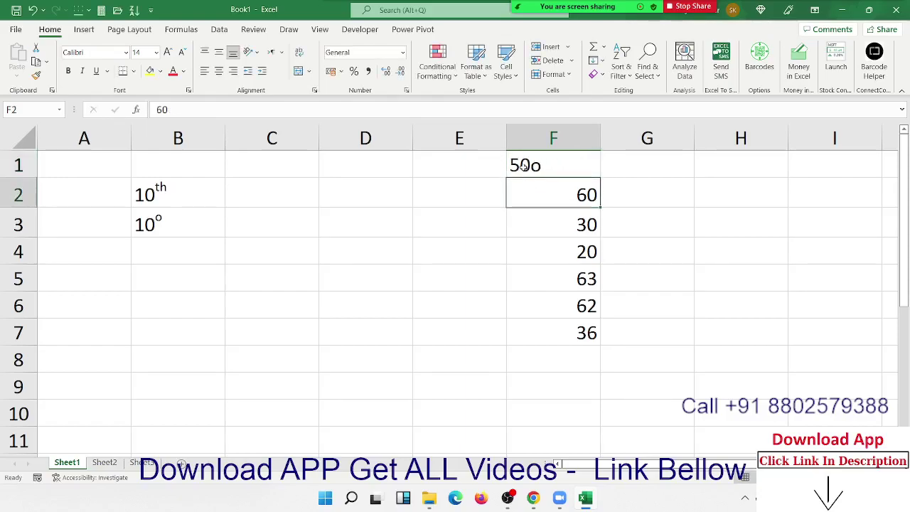
left_click(524, 168)
Step: Apply superscript formatting to the whole F1 cell
right_click(524, 170)
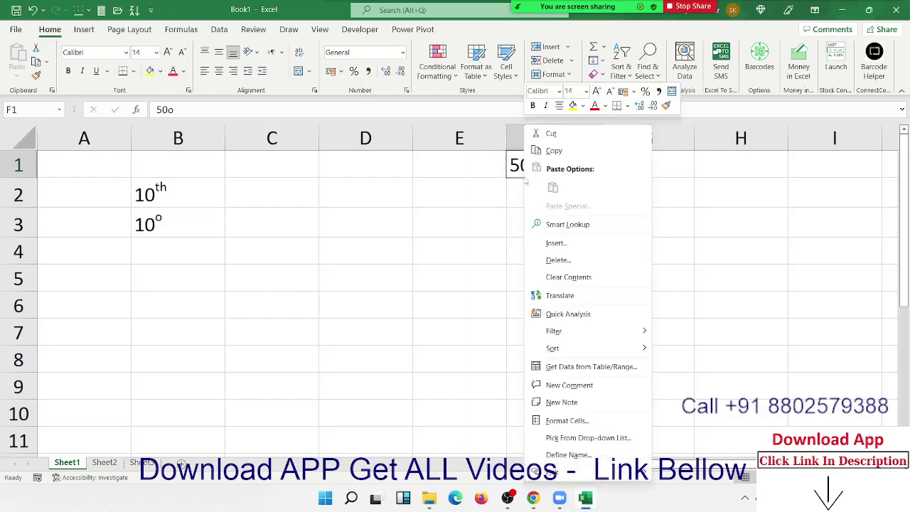
left_click(567, 420)
left_click(441, 351)
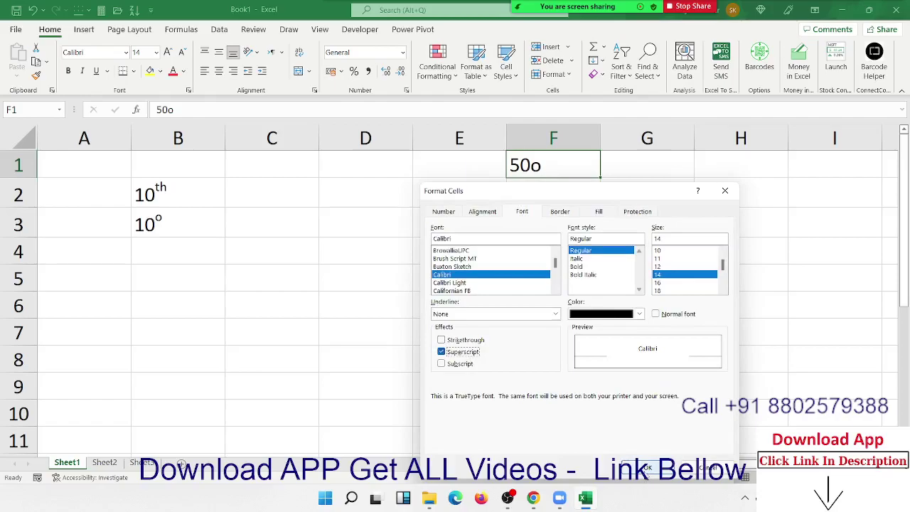
left_click(647, 467)
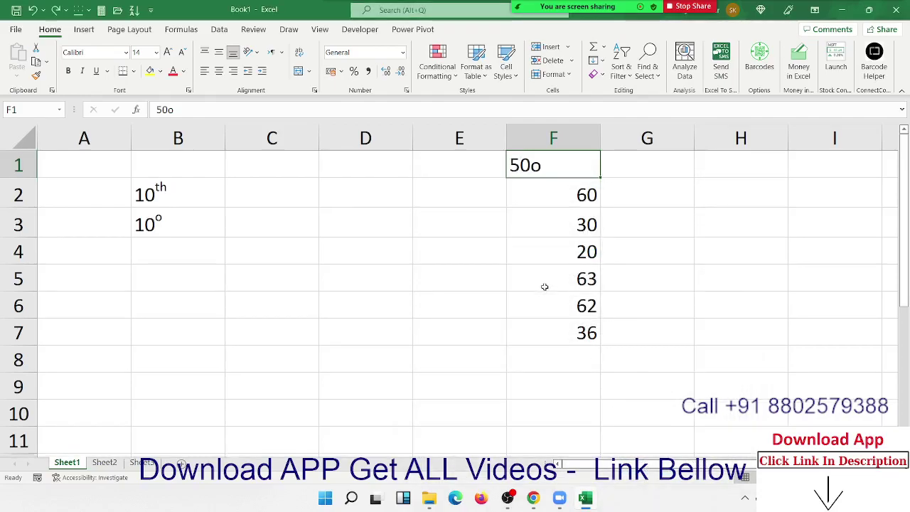
Step: Superscript only the 'o' in F1, then undo back to a plain 50
double_click(529, 169)
left_click_drag(530, 165, 542, 165)
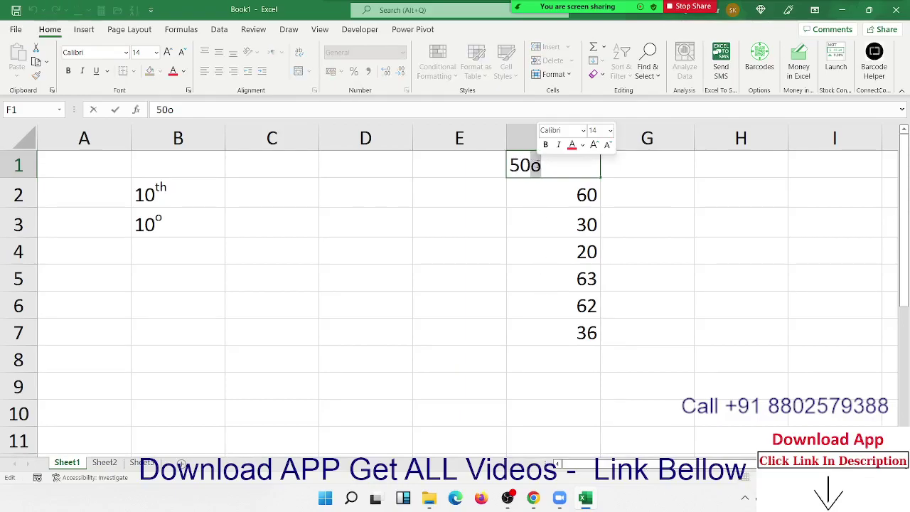
right_click(538, 165)
left_click(562, 265)
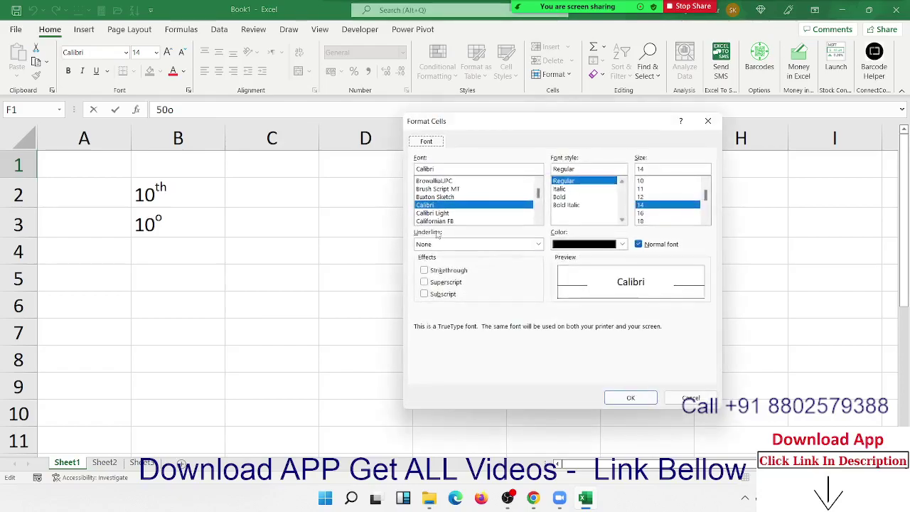
left_click(444, 281)
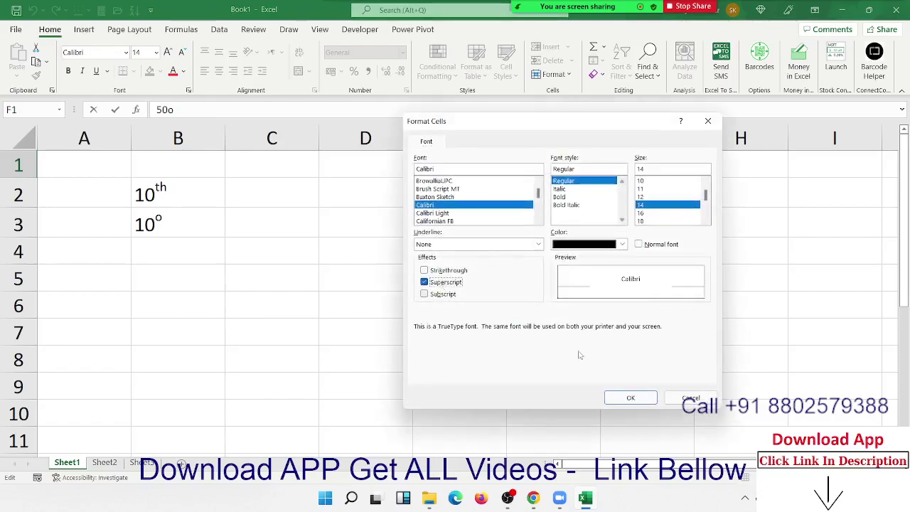
left_click(631, 398)
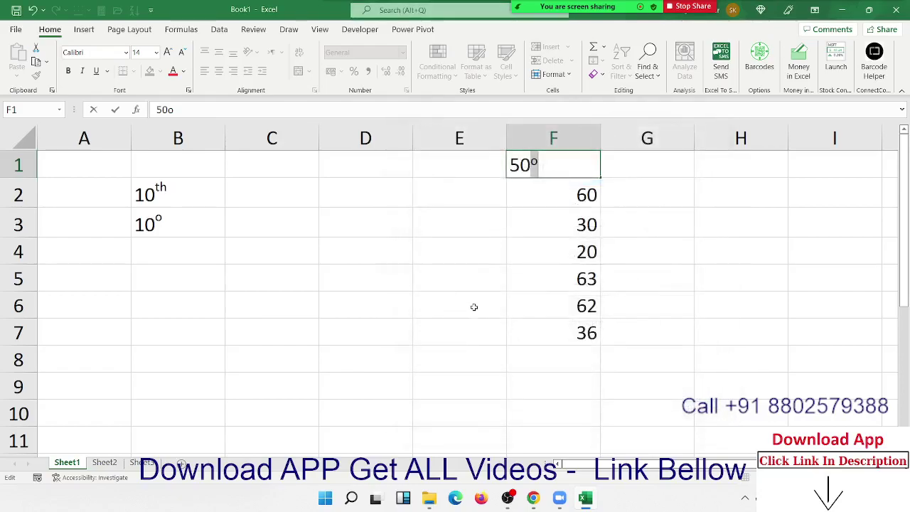
left_click(585, 165)
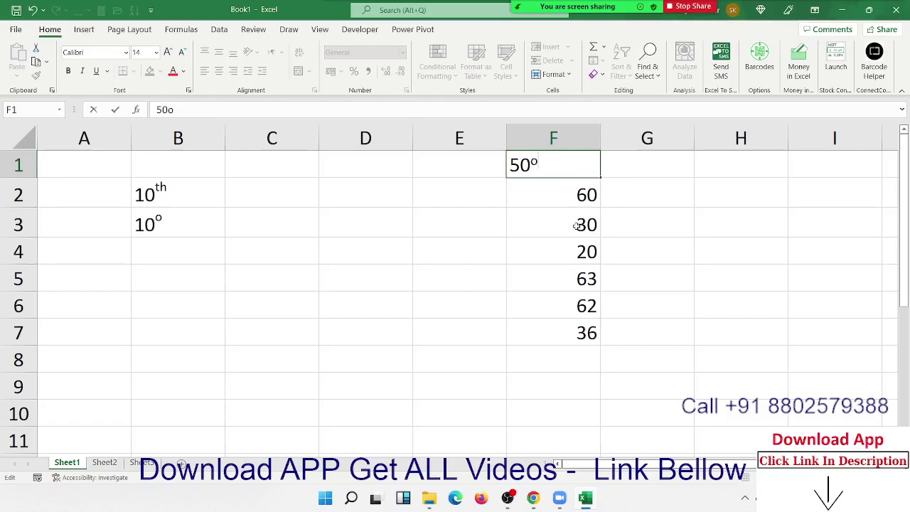
left_click(574, 235)
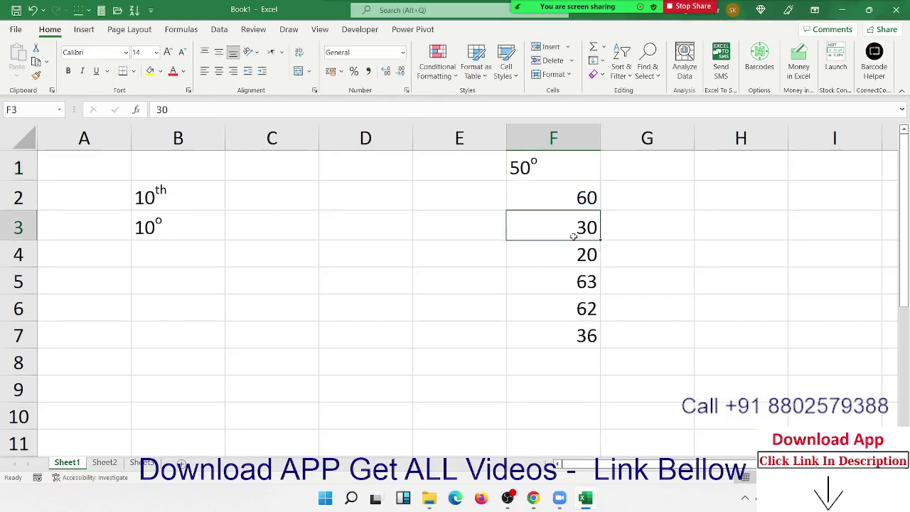
key("ctrl+z")
key("ctrl+z")
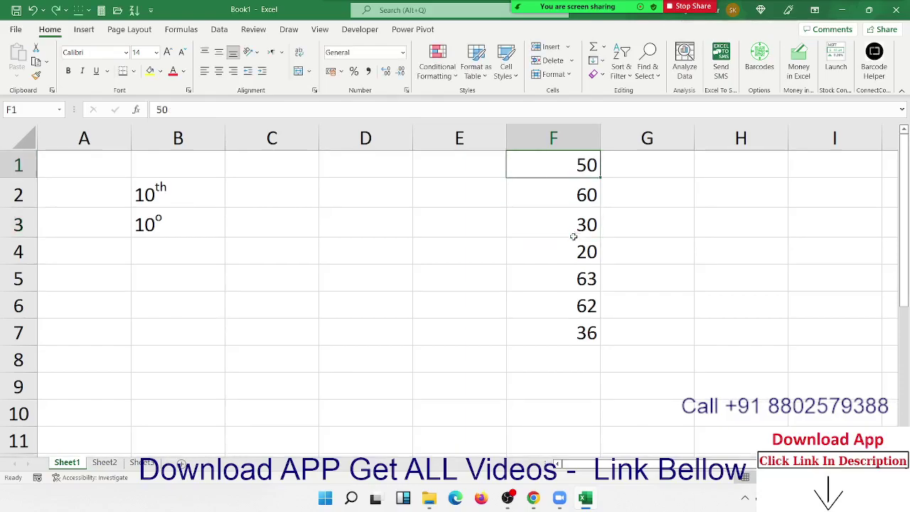
Step: Fill an 'o' down G1:G7 with Ctrl+D and autofit column G to it
left_click(603, 165)
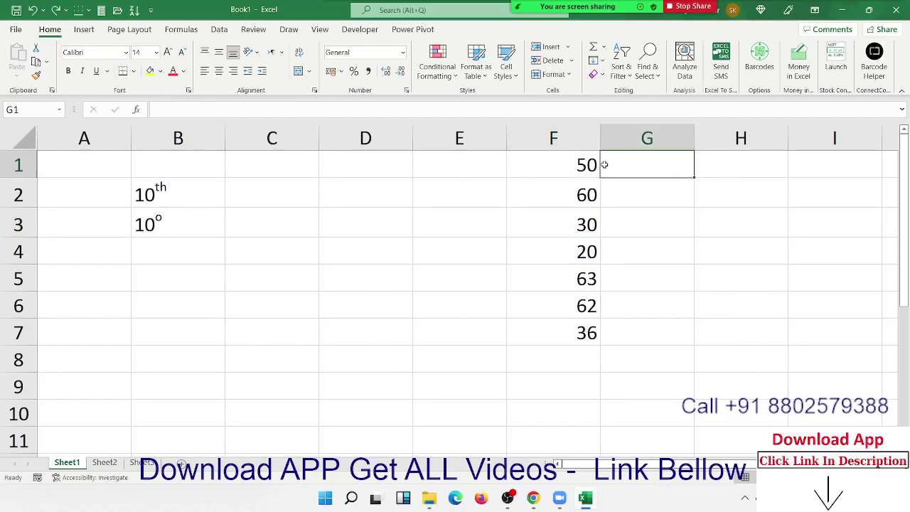
type("o")
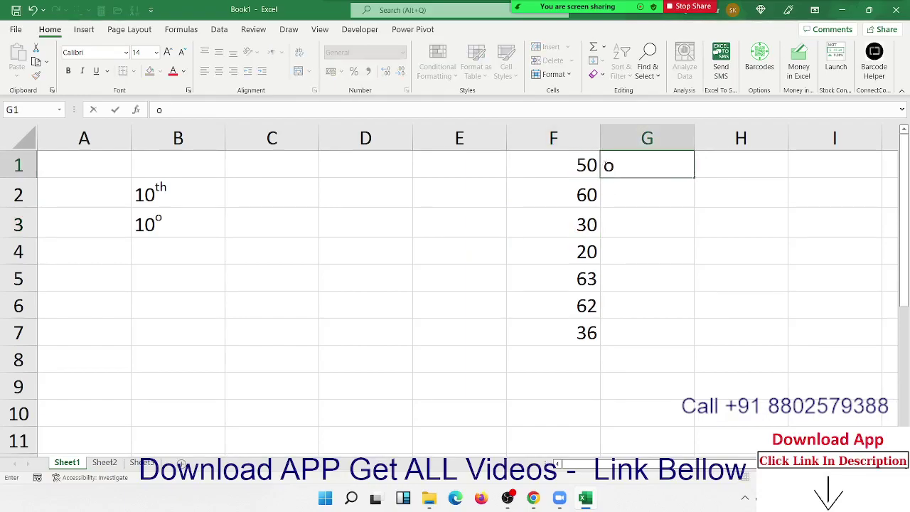
key("Return")
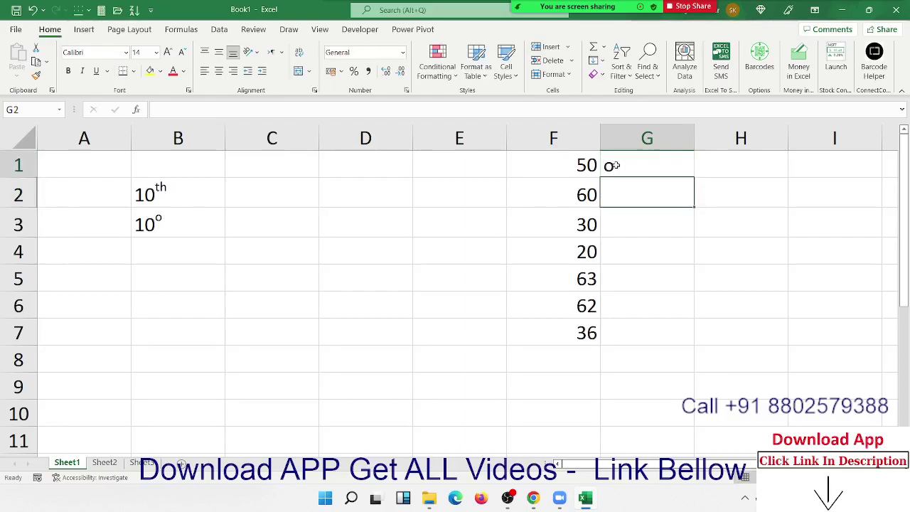
left_click_drag(613, 165, 613, 331)
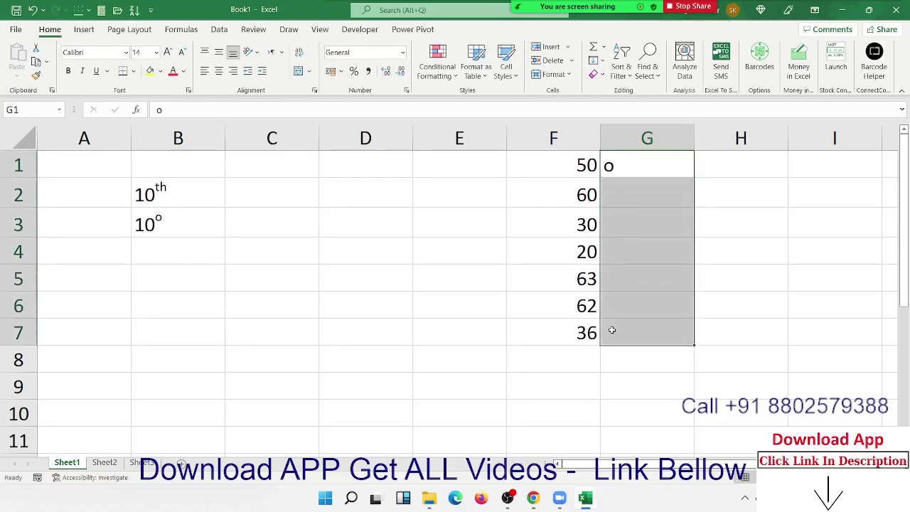
key("ctrl+d")
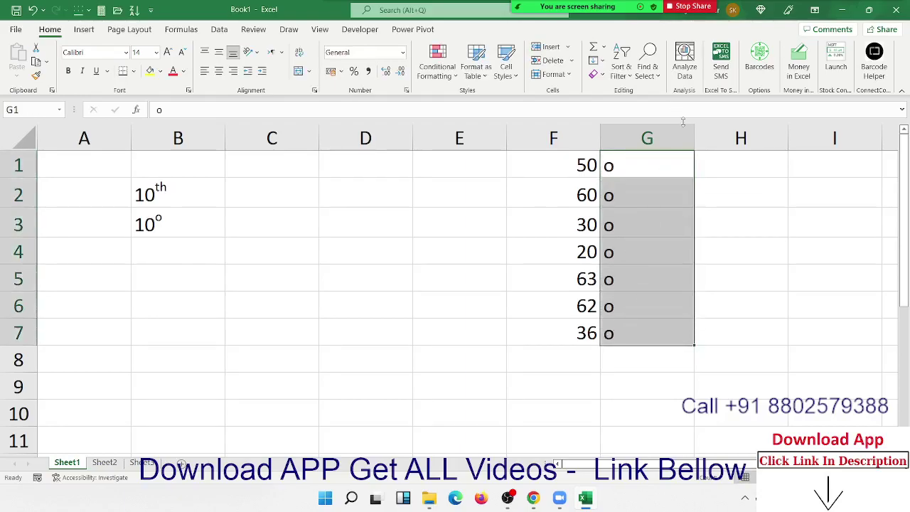
double_click(694, 138)
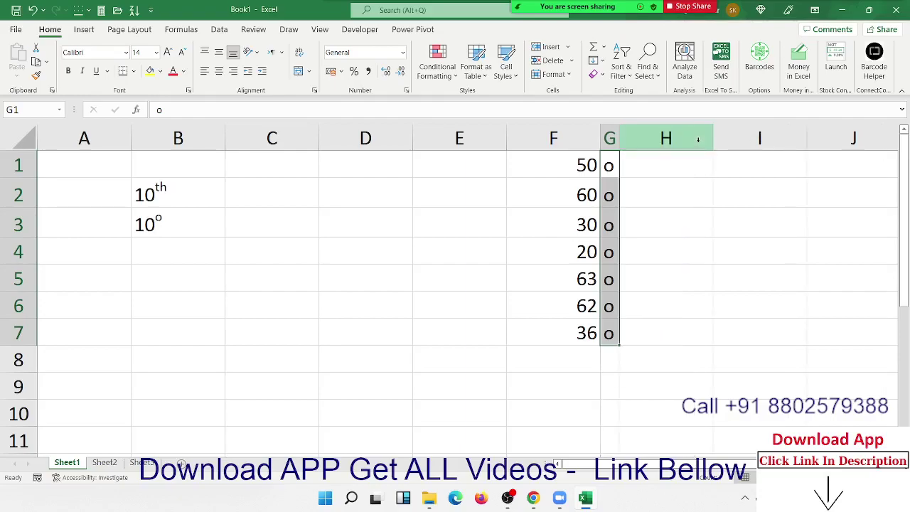
left_click(678, 197)
left_click(610, 164)
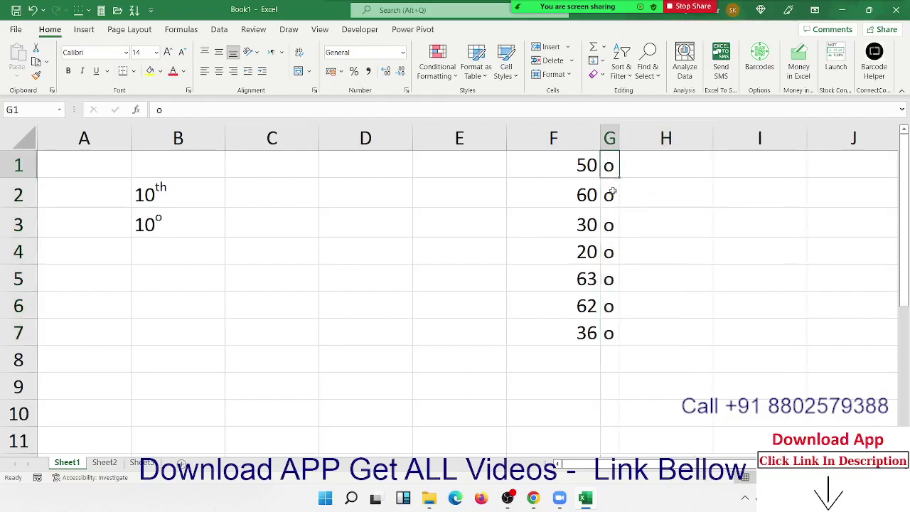
left_click_drag(611, 190, 610, 331)
Step: Make the 'o' marks in G1:G7 superscript
right_click(609, 328)
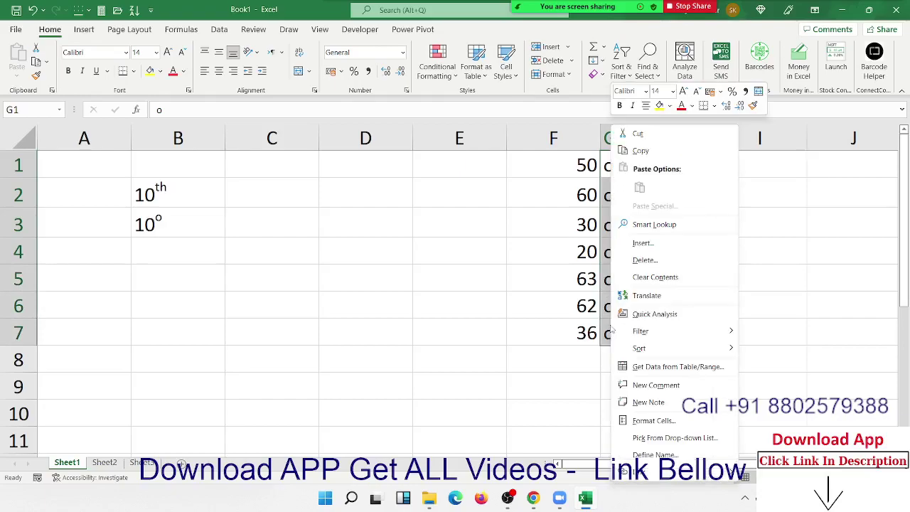
left_click(652, 421)
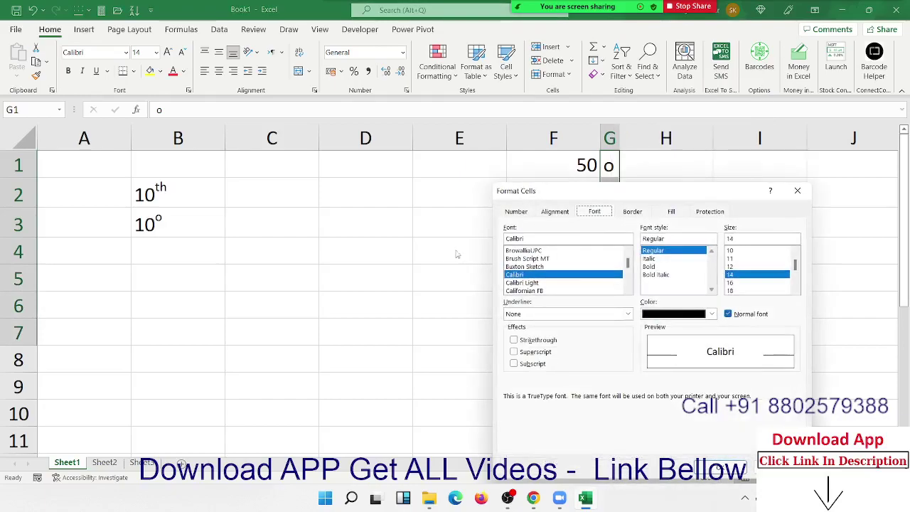
left_click(524, 354)
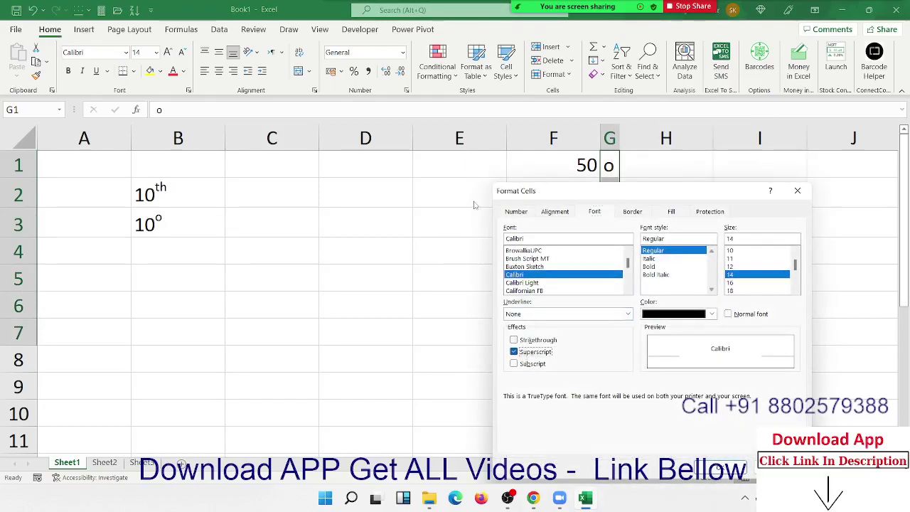
left_click_drag(538, 192, 182, 96)
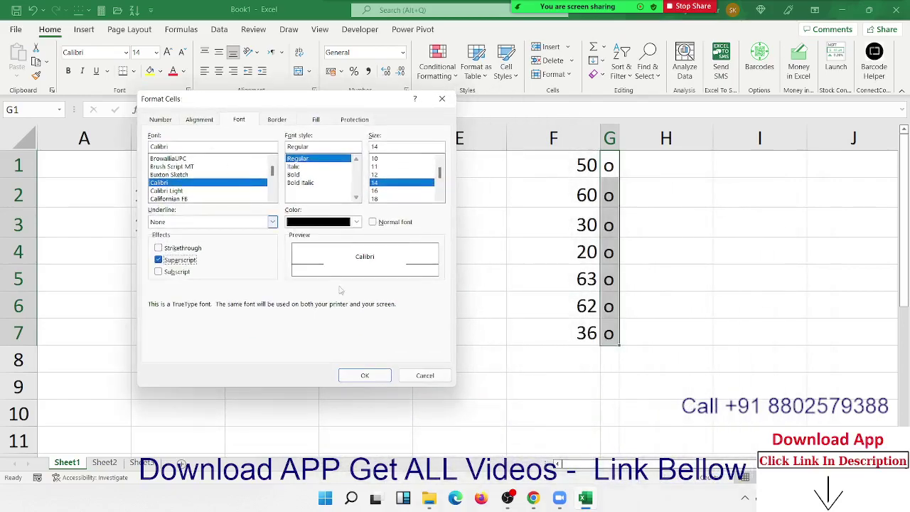
left_click(364, 370)
left_click(440, 273)
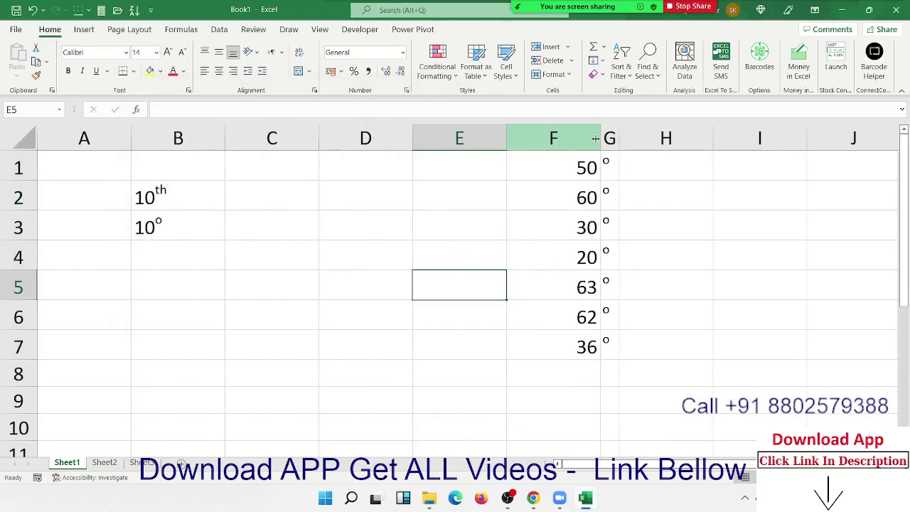
Step: Narrow columns F and G so each number sits beside its degree mark
left_click_drag(601, 136, 544, 143)
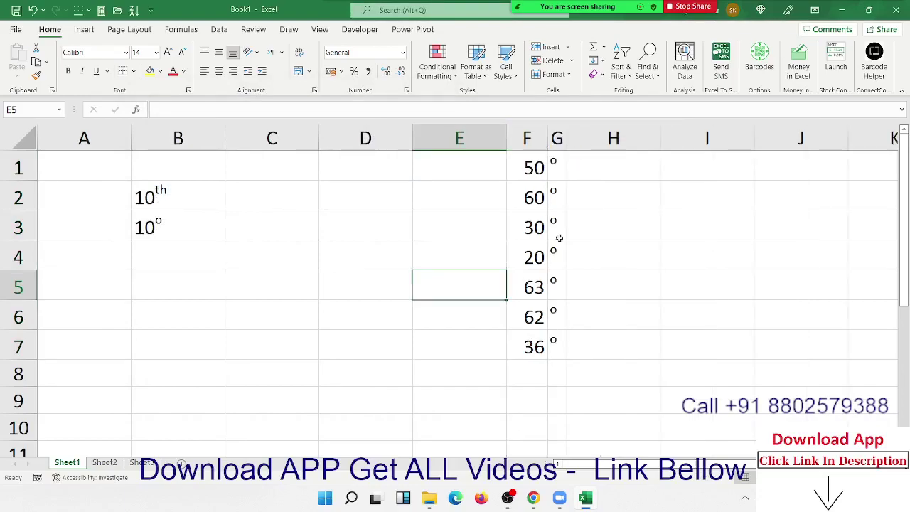
left_click(532, 349)
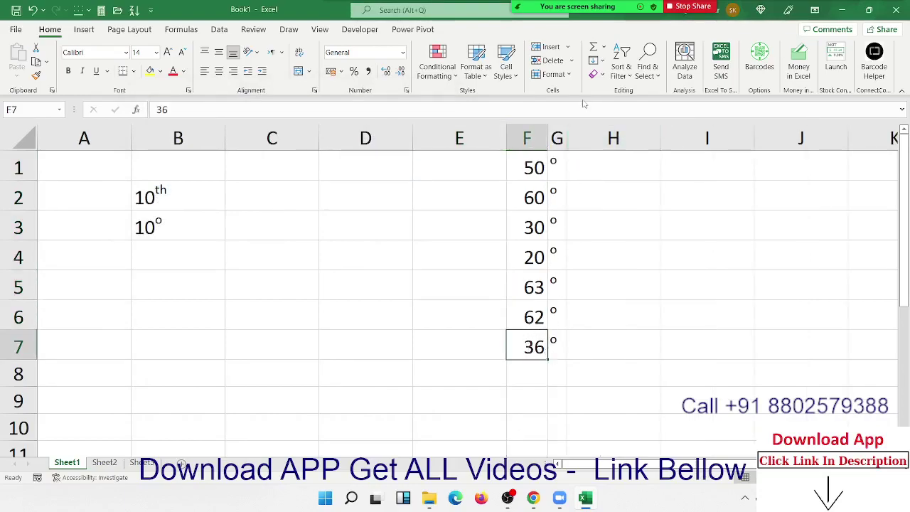
left_click_drag(566, 139, 556, 142)
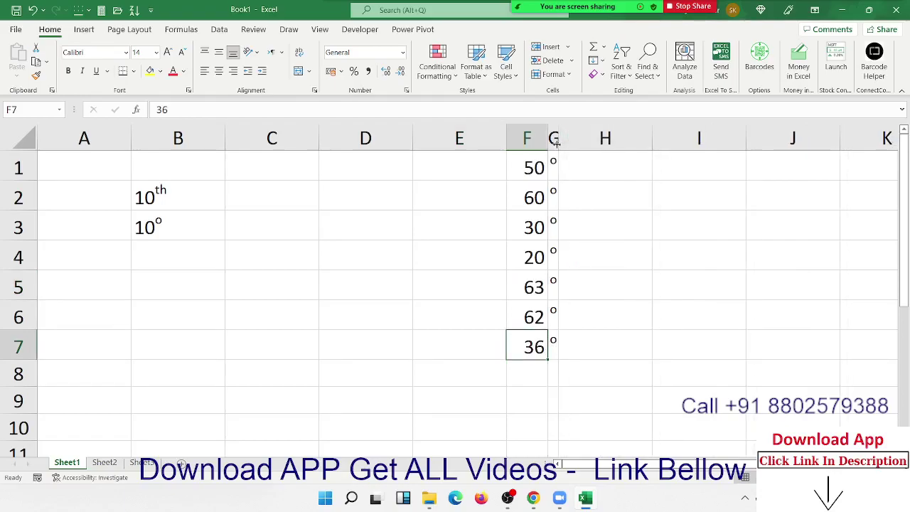
left_click_drag(540, 348, 552, 171)
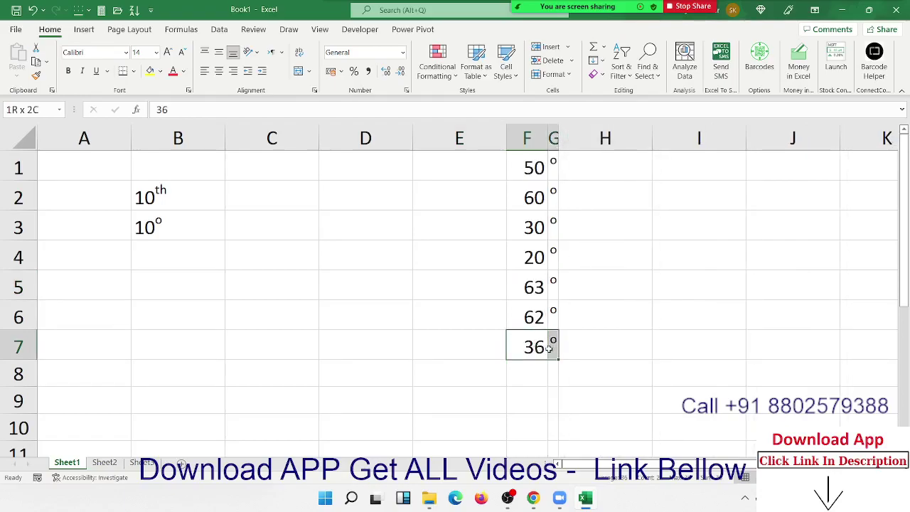
Step: Give F1:G7 top, bottom, inside horizontal, left and right borders
right_click(552, 170)
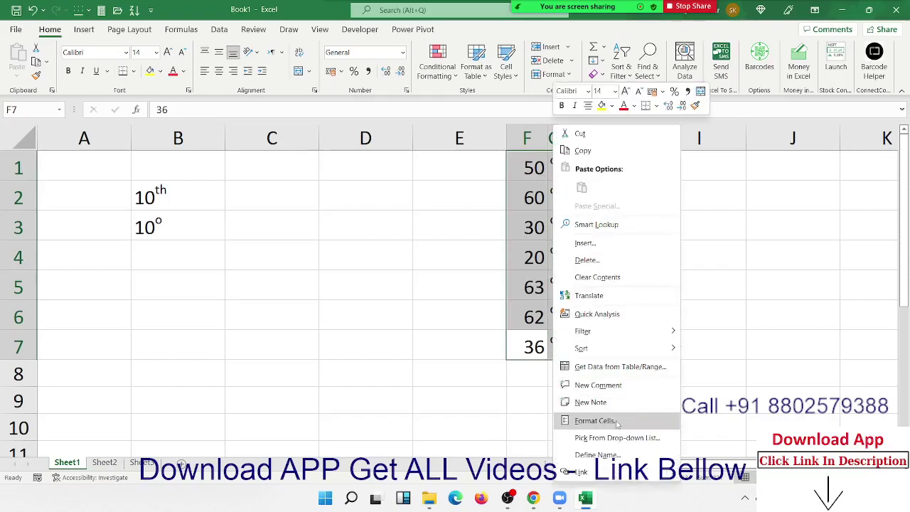
left_click(594, 420)
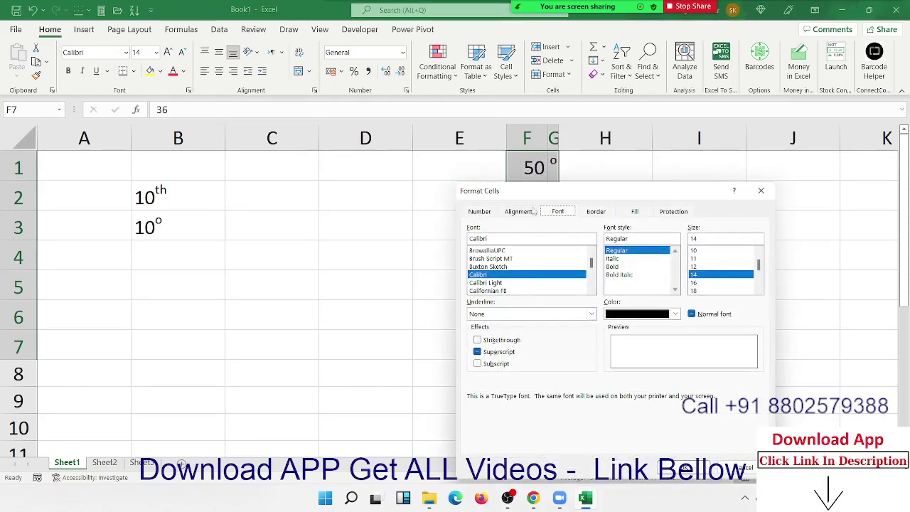
left_click(598, 212)
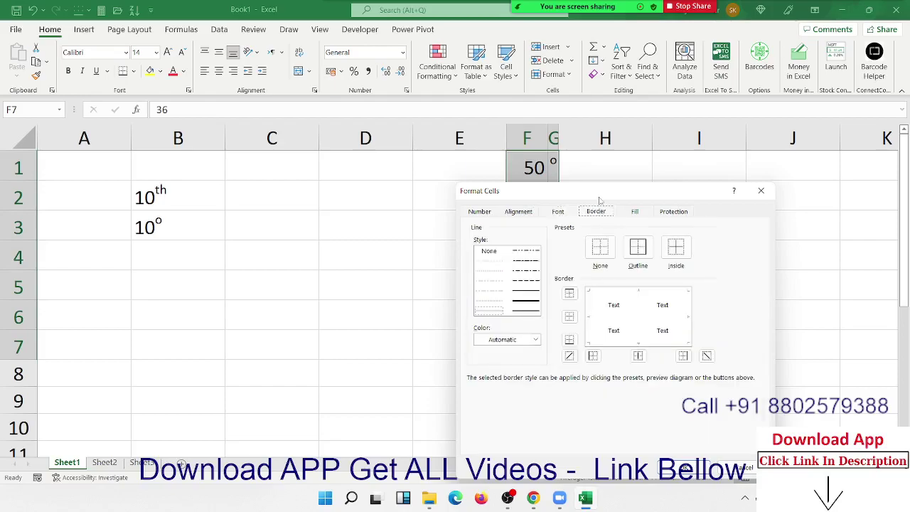
left_click_drag(600, 200, 223, 137)
left_click_drag(324, 137, 313, 133)
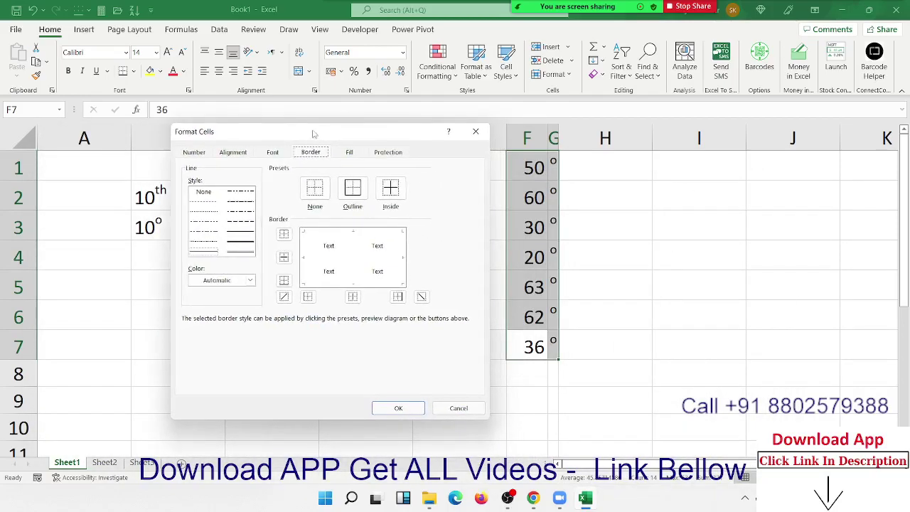
left_click(340, 238)
left_click(346, 285)
left_click(347, 259)
left_click(308, 249)
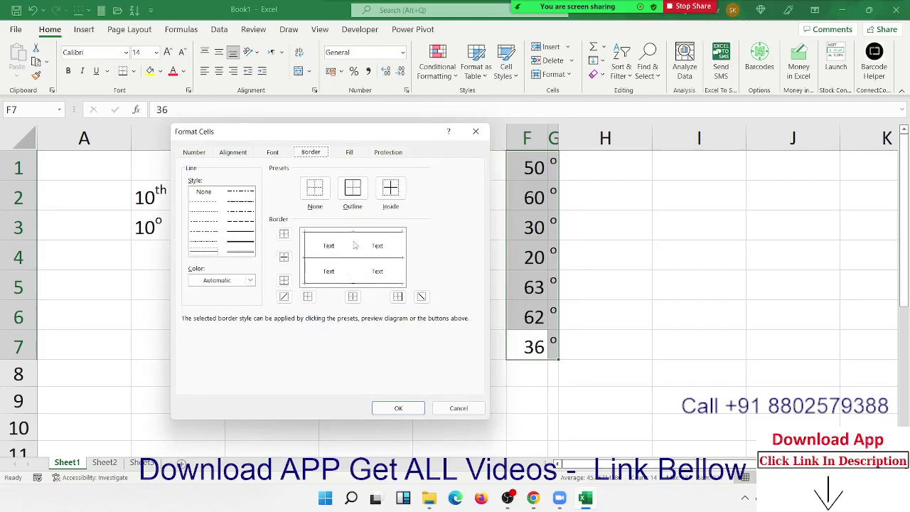
left_click(400, 250)
left_click(397, 408)
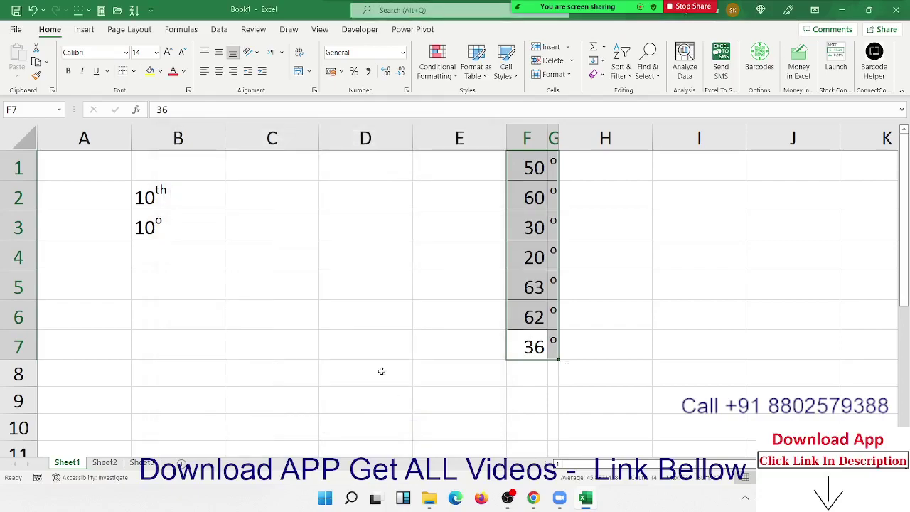
Step: Keep the white fill on the range and deselect it to cell D3
left_click(160, 71)
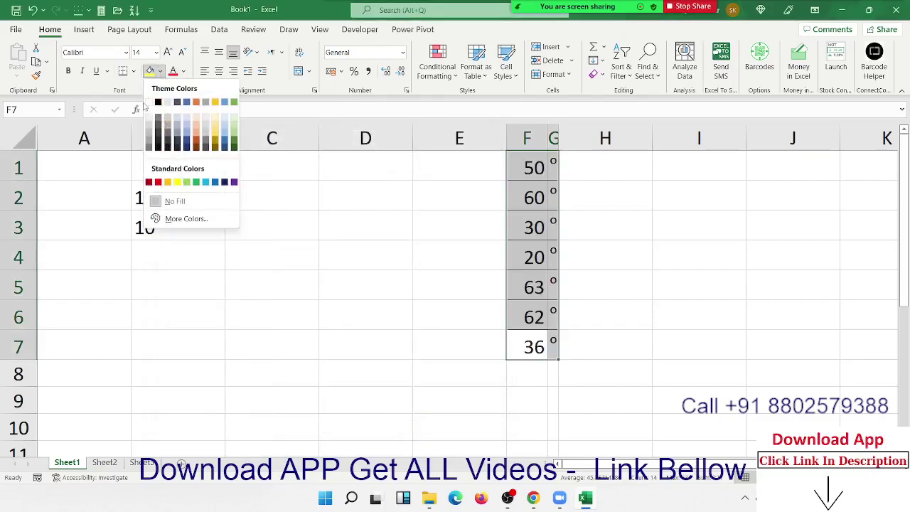
left_click(148, 103)
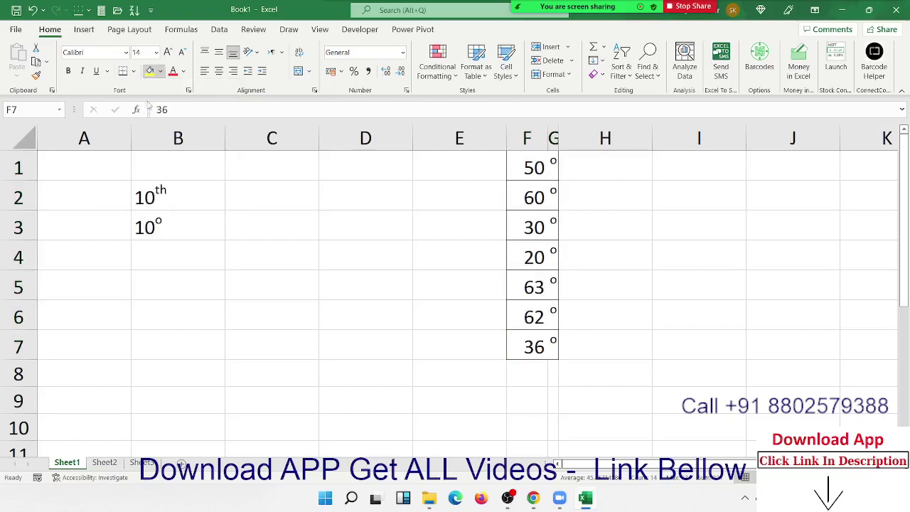
left_click(321, 294)
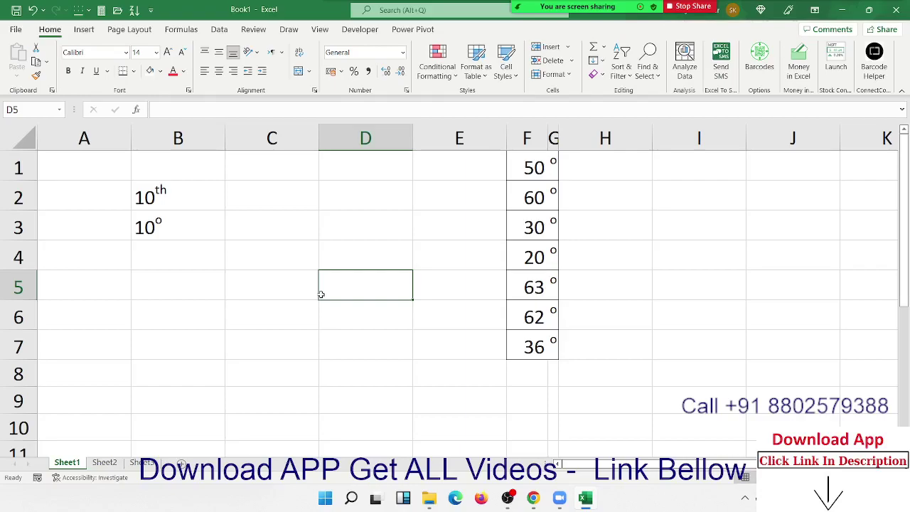
left_click(325, 239)
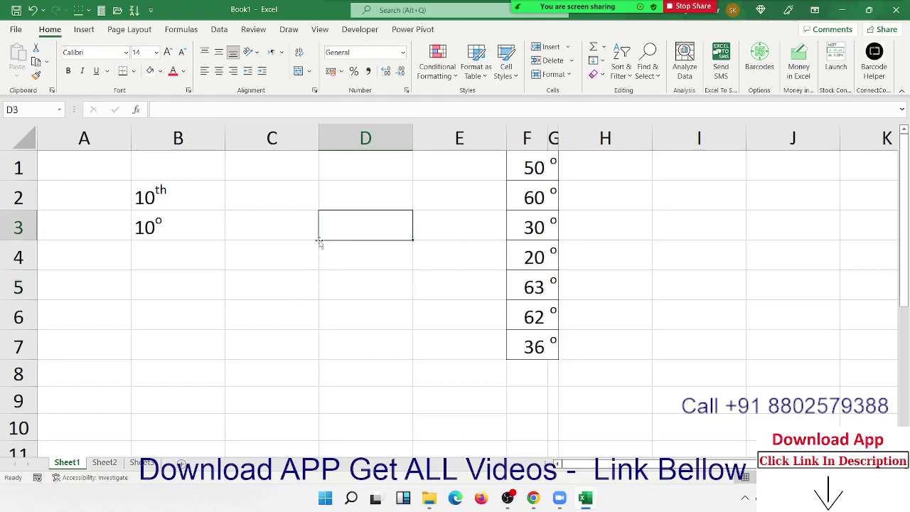
Step: Create workbook Weekly schedule planner1 from the Weekly schedule planner template
left_click(13, 29)
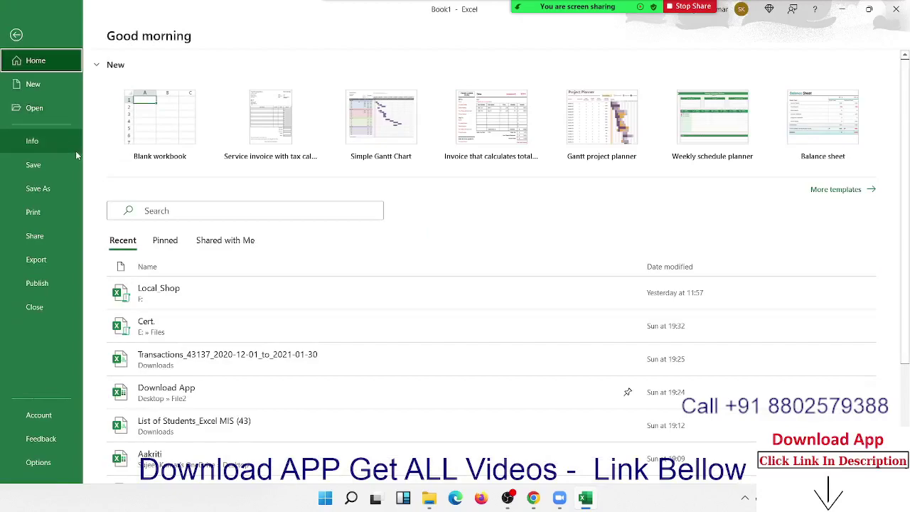
left_click(697, 137)
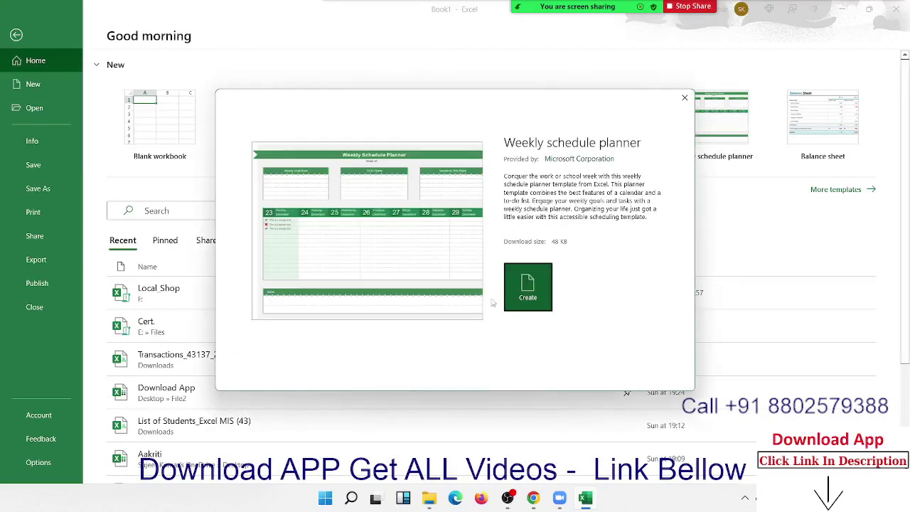
left_click(527, 287)
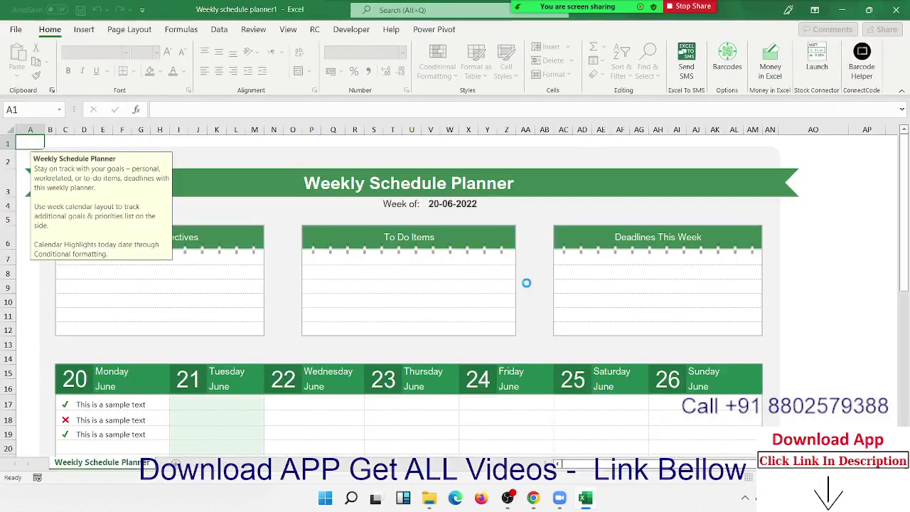
left_click(457, 311)
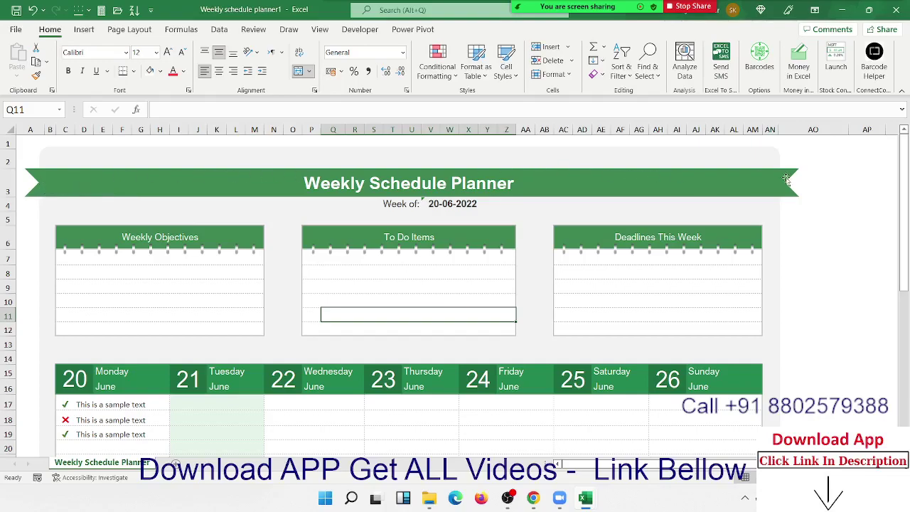
left_click(120, 192)
left_click_drag(121, 192, 260, 240)
left_click(152, 187)
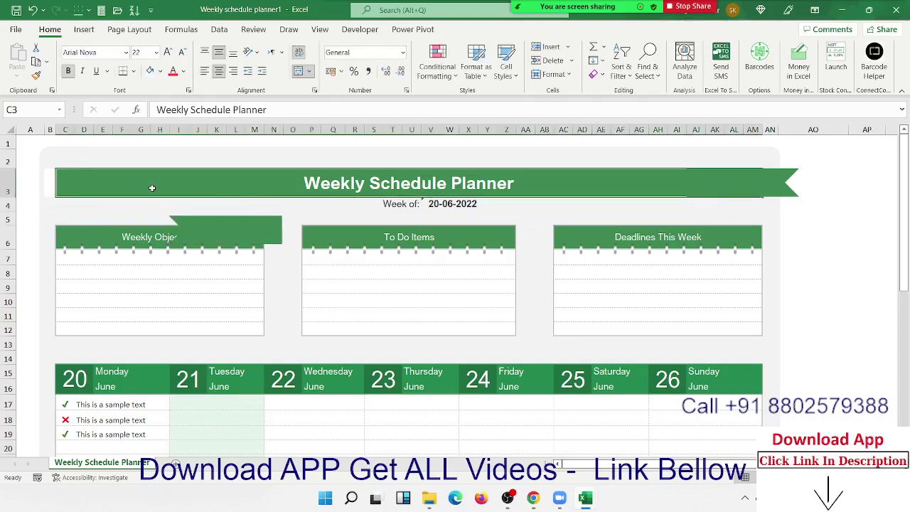
left_click_drag(188, 233, 99, 187)
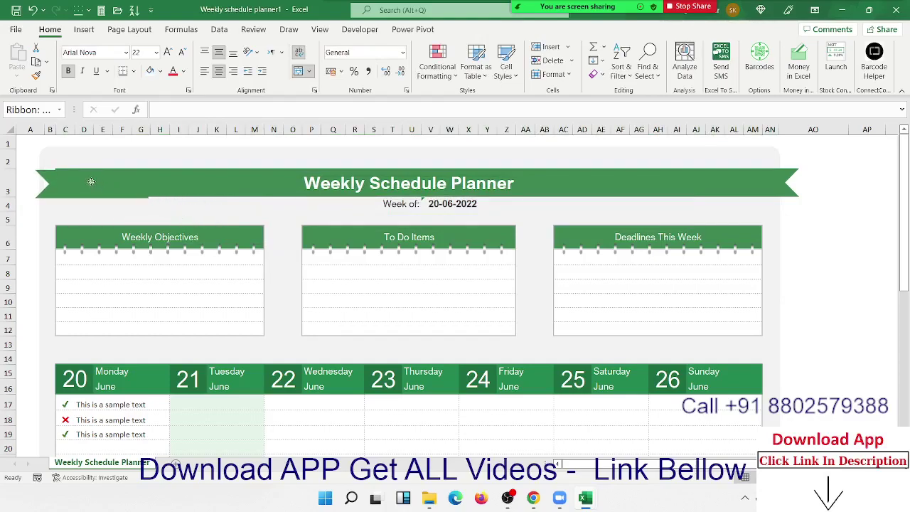
left_click_drag(98, 187, 91, 180)
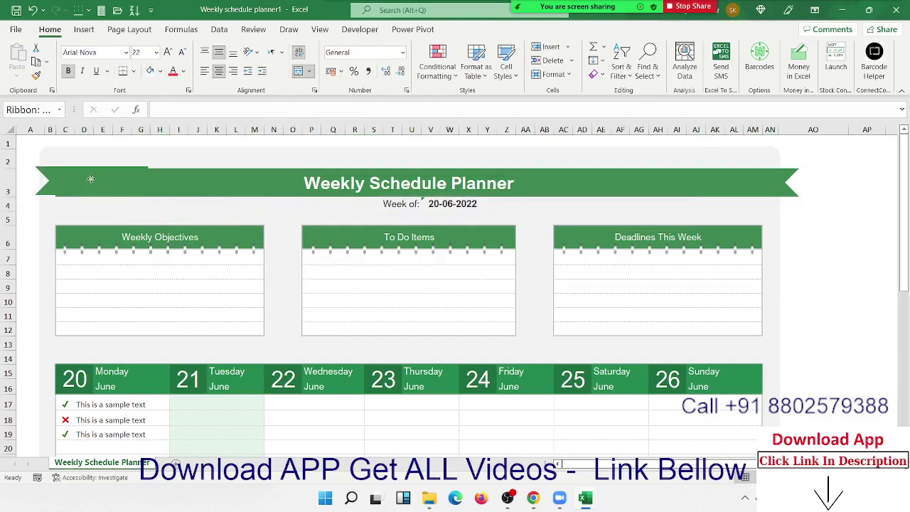
left_click(336, 315)
left_click(389, 267)
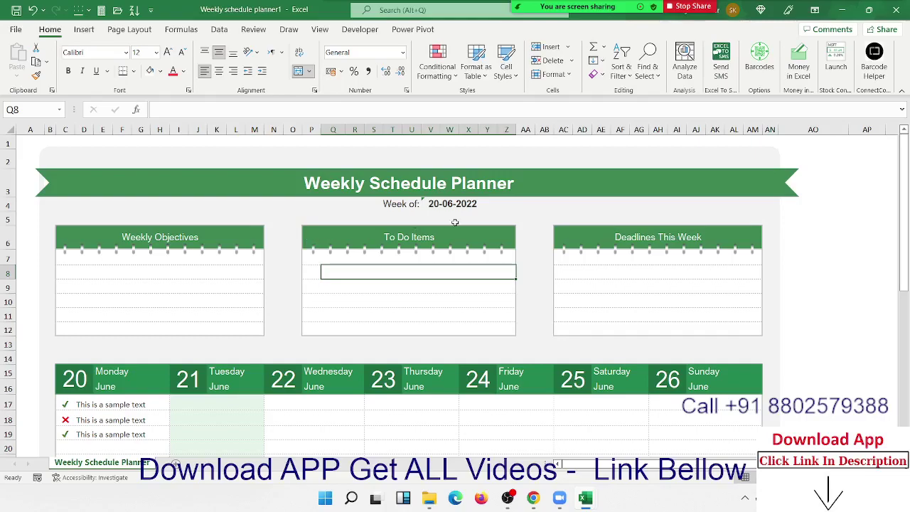
left_click_drag(424, 253, 422, 294)
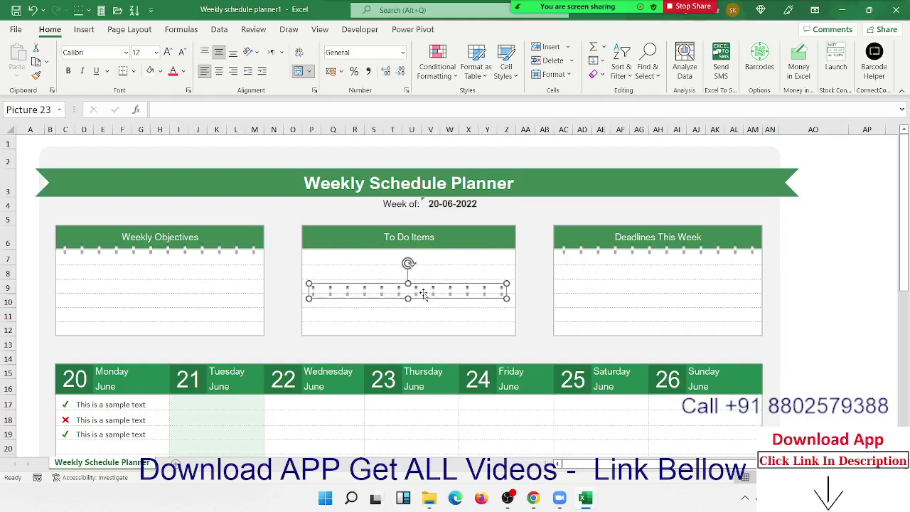
left_click(361, 236)
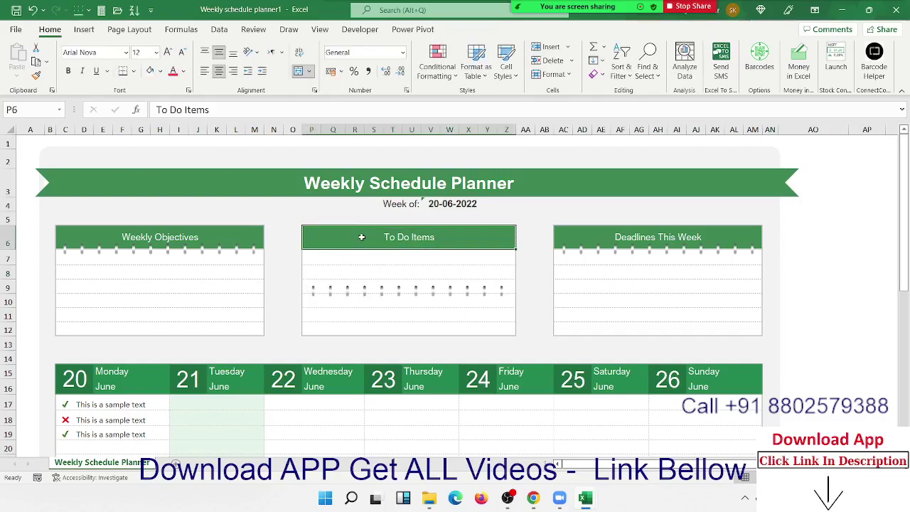
left_click(356, 255)
left_click(355, 272)
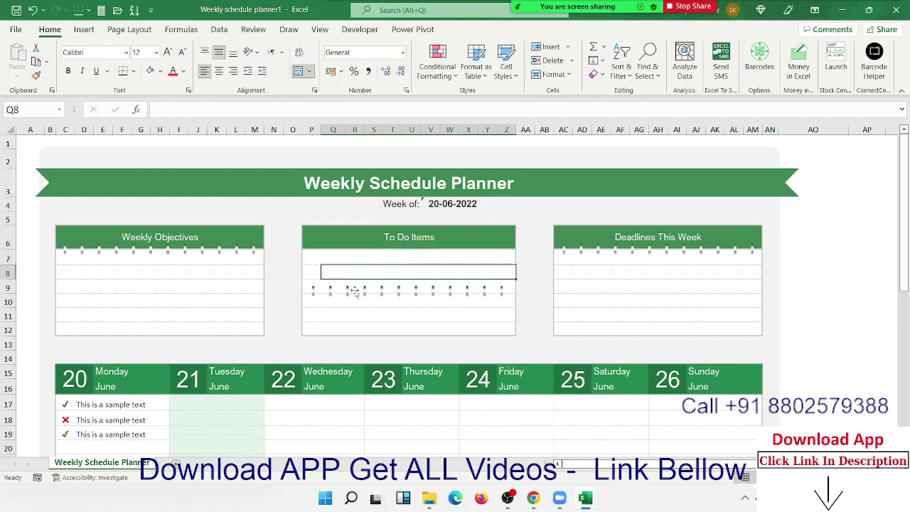
left_click(361, 310)
left_click(366, 324)
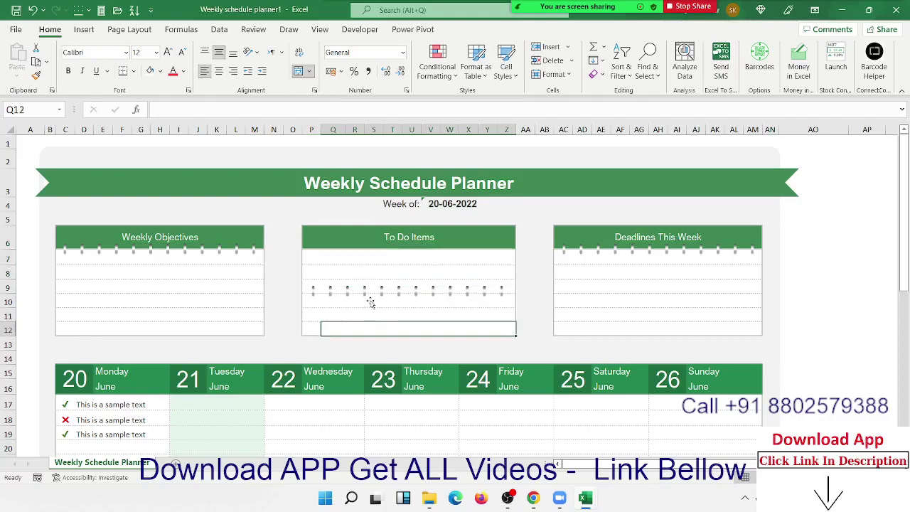
left_click(371, 295)
left_click_drag(371, 295, 371, 252)
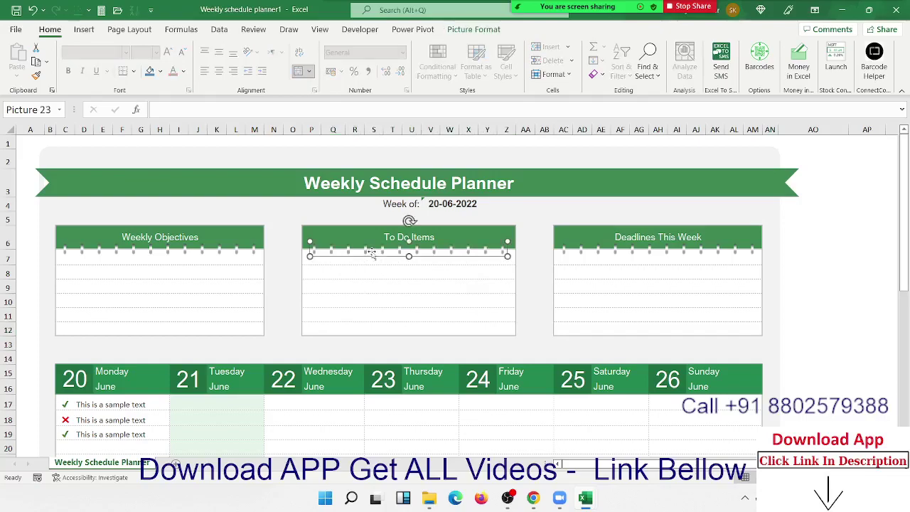
left_click(394, 305)
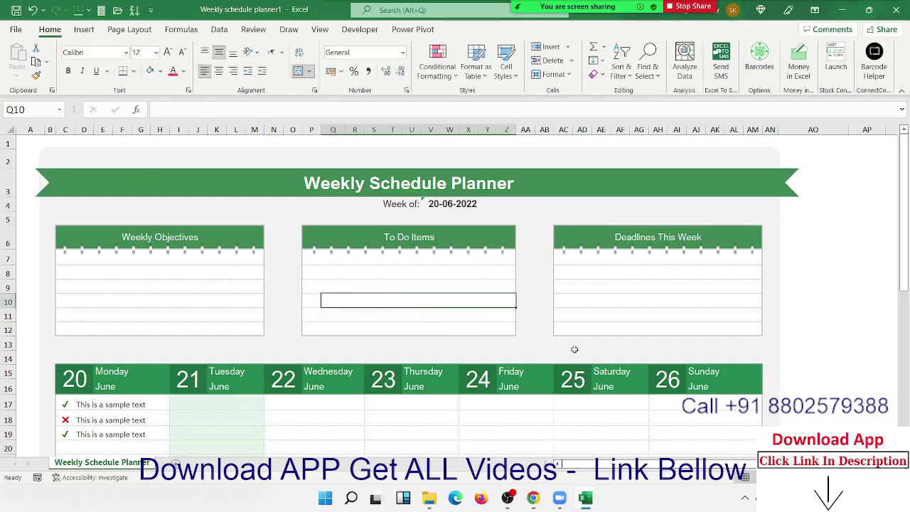
scroll(574, 349, "down", 7)
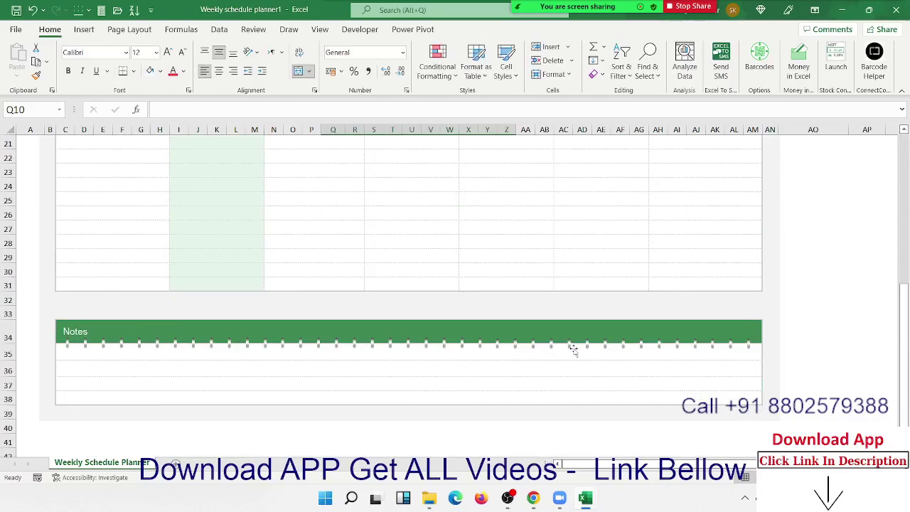
scroll(573, 346, "up", 7)
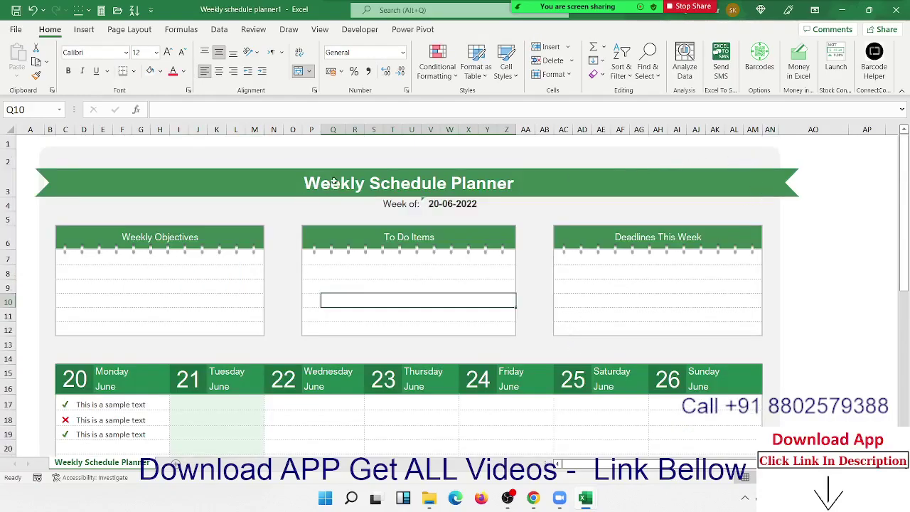
left_click(767, 158)
mouse_move(767, 158)
left_mouse_down()
mouse_move(802, 155)
mouse_move(801, 163)
left_mouse_up()
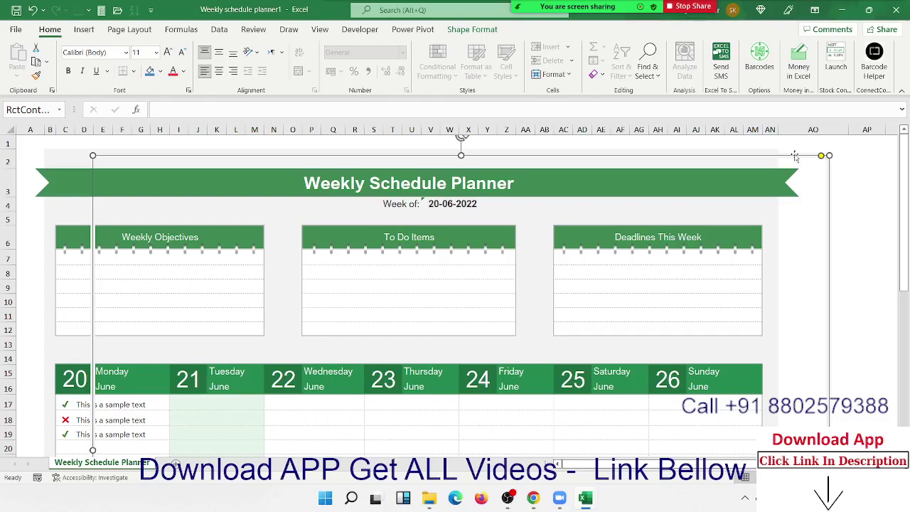
left_click_drag(801, 163, 748, 145)
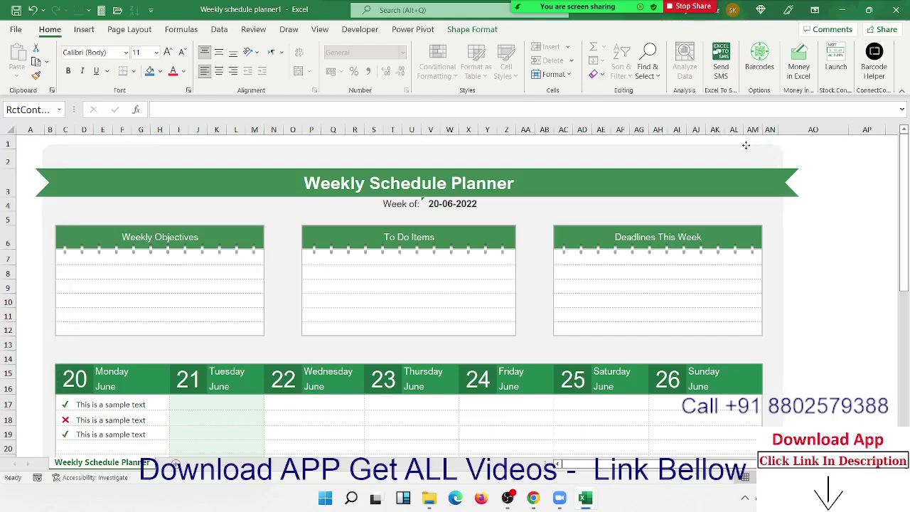
left_click_drag(745, 145, 746, 146)
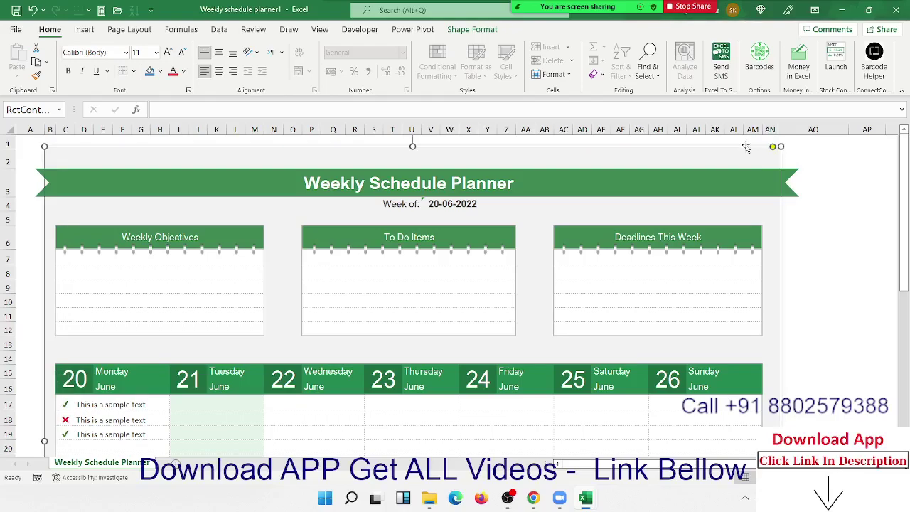
left_click(847, 209)
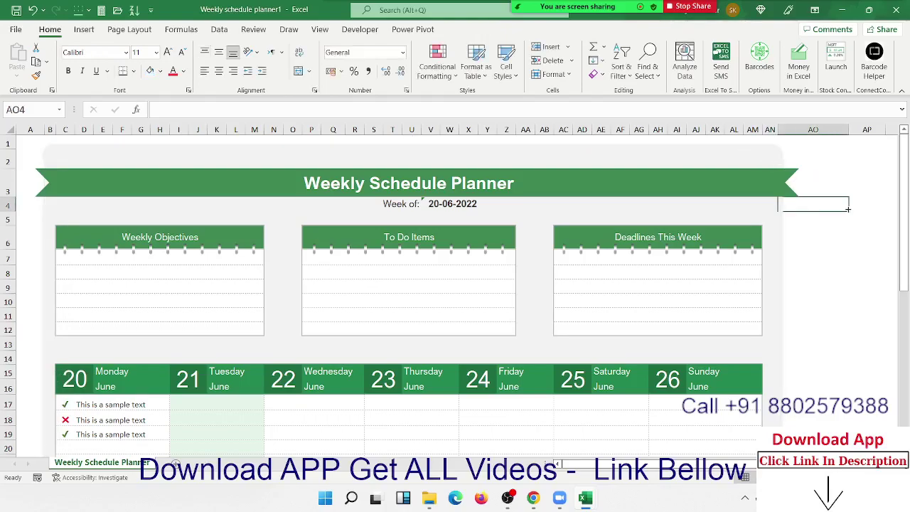
Step: Close the Weekly schedule planner without saving and show Book1's blank Sheet2
left_click(896, 10)
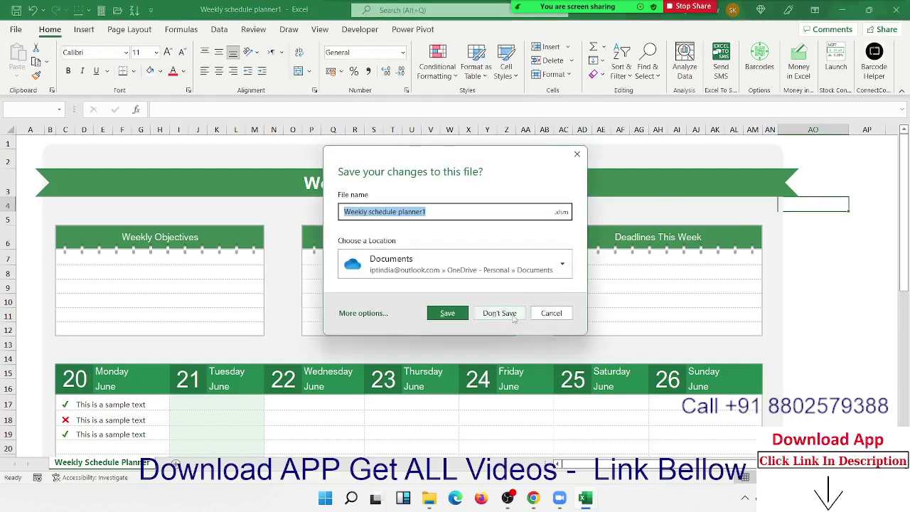
left_click(499, 313)
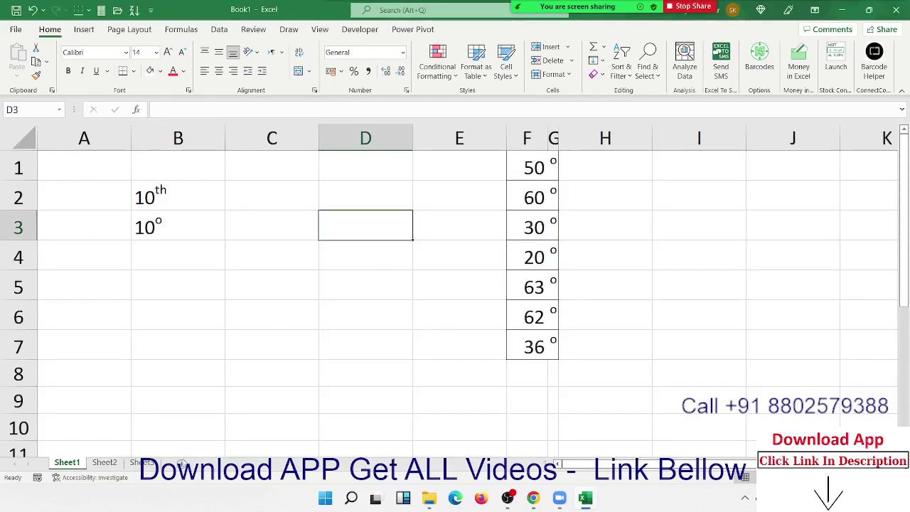
left_click(105, 462)
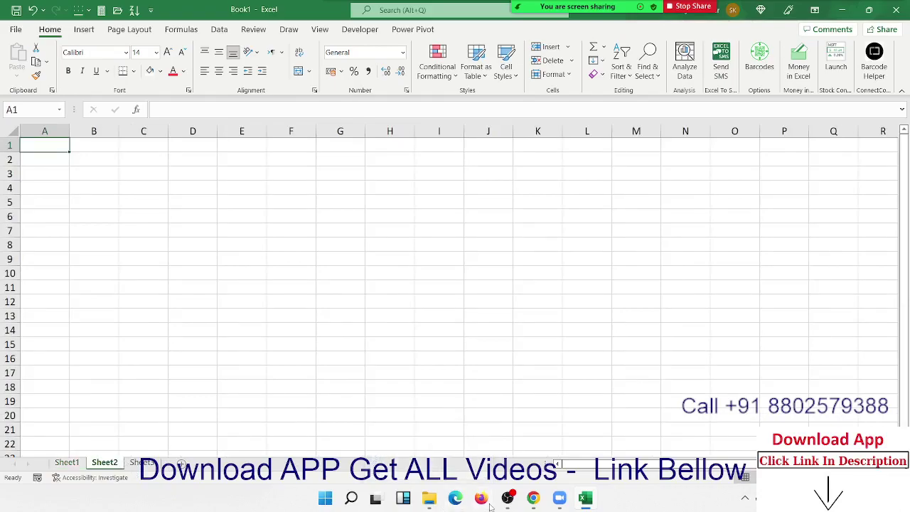
Step: In YouTube Studio, select and copy the Creator Insider description paragraph, then return to Excel
left_click(533, 497)
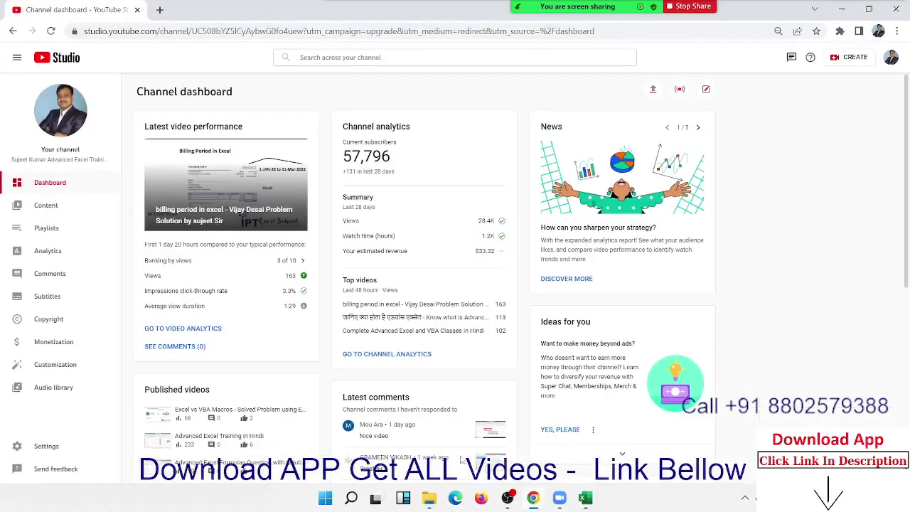
scroll(196, 359, "down", 1)
scroll(198, 370, "down", 4)
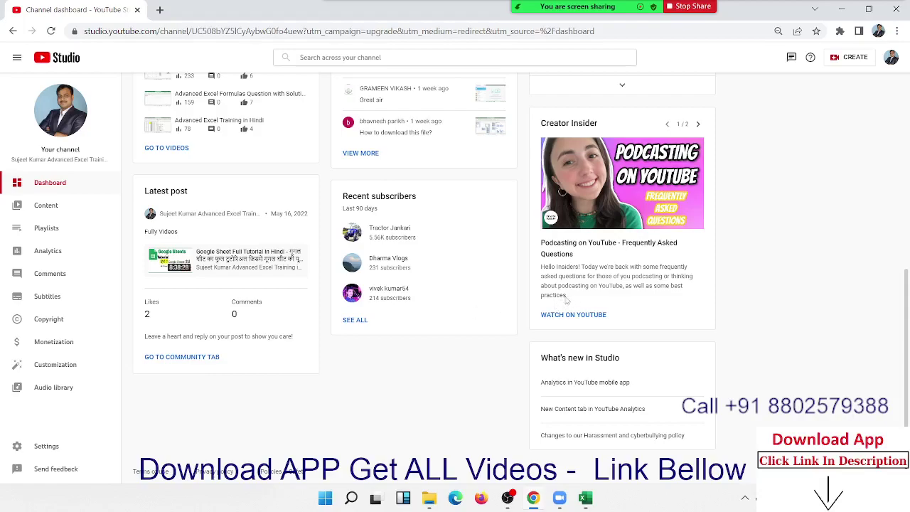
left_click_drag(567, 300, 533, 273)
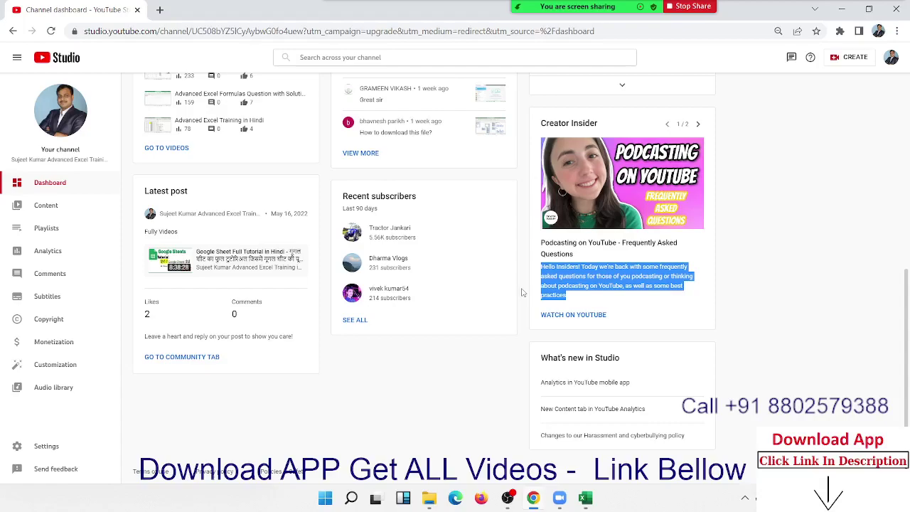
key("alt+Tab")
Step: Select E4:J6 on Sheet2 and apply Merge & Center
left_click(225, 216)
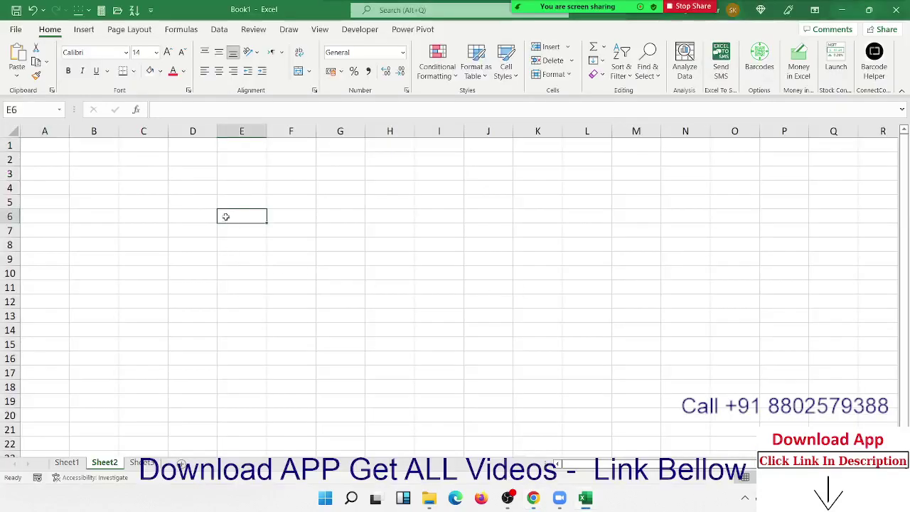
left_click(223, 187)
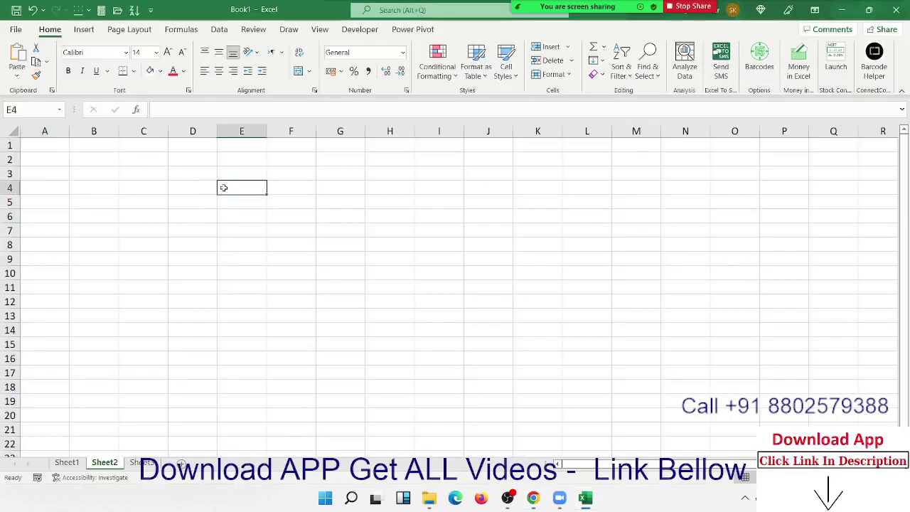
key("alt+Tab")
key("alt+Tab")
mouse_move(236, 187)
left_mouse_down()
mouse_move(419, 205)
mouse_move(490, 224)
left_mouse_up()
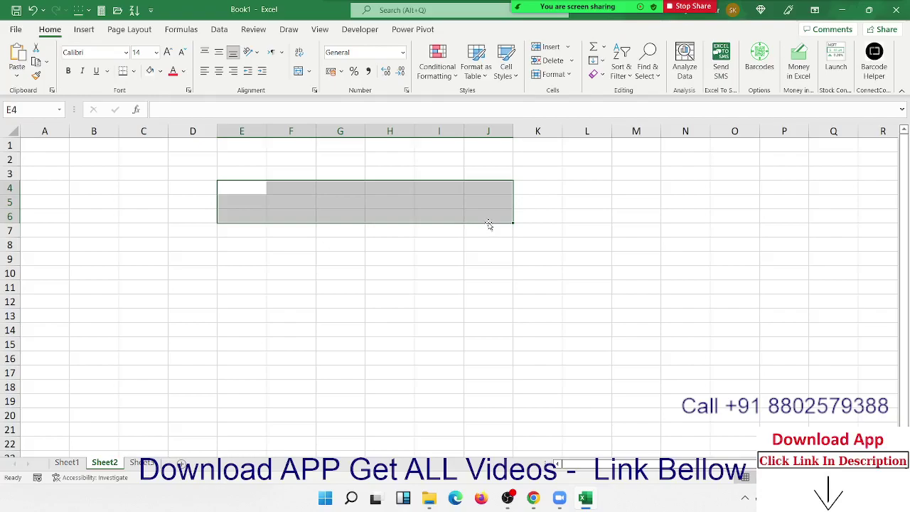
left_click(297, 78)
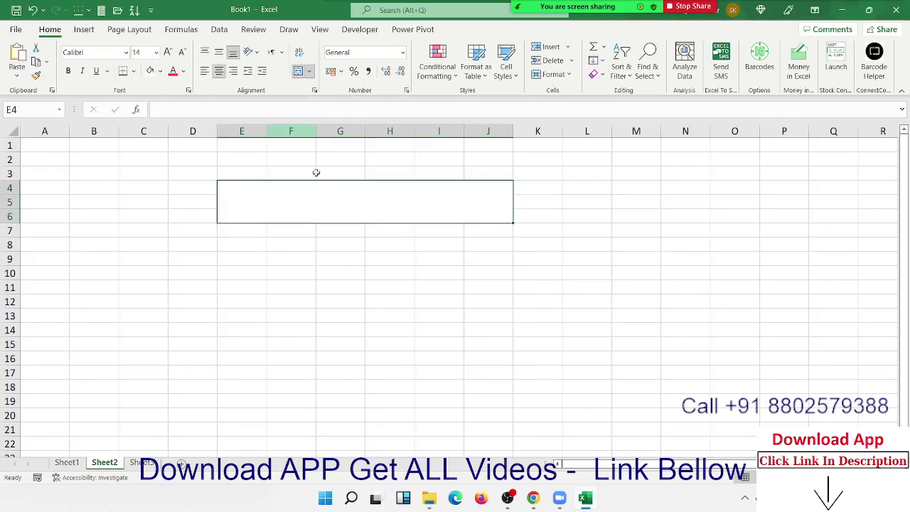
Step: Try pasting the copied paragraph into merged E4 and dismiss the paste-size warning
left_click_drag(340, 259, 340, 269)
left_click(340, 215)
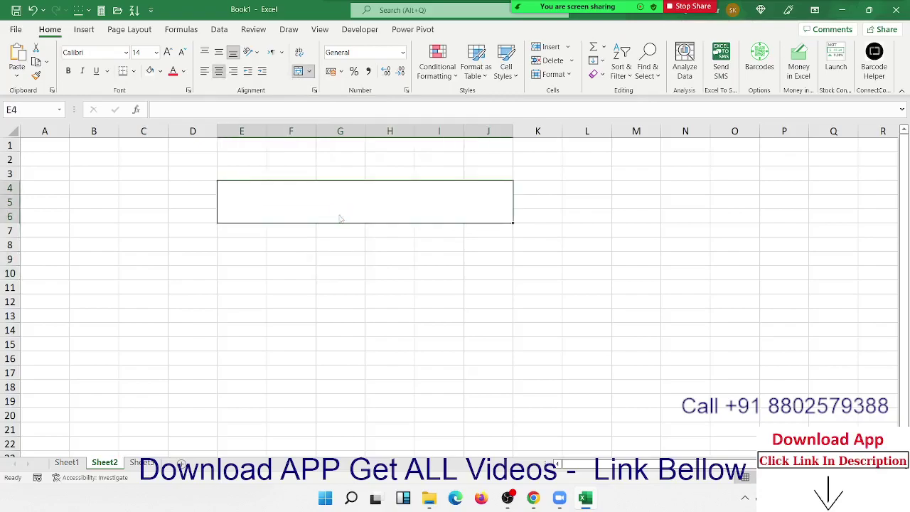
key("ctrl+v")
left_click(488, 282)
key("alt+Tab")
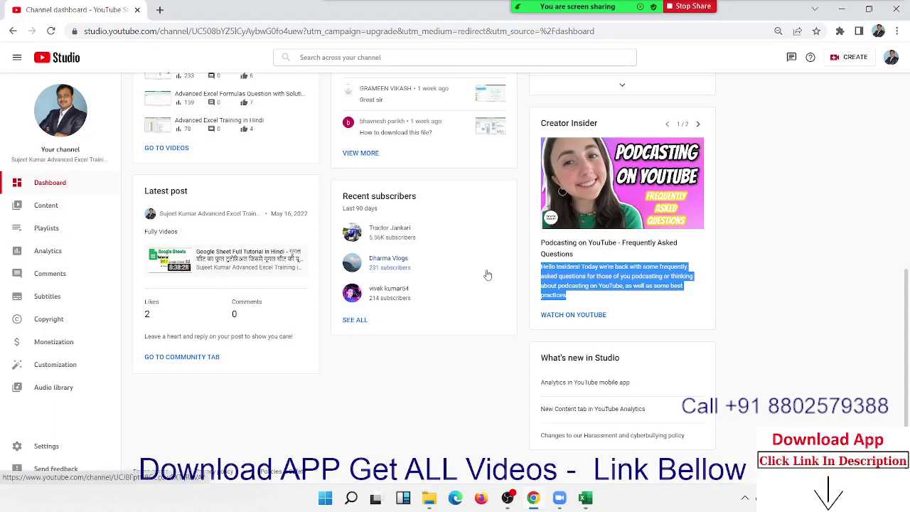
key("alt+Tab")
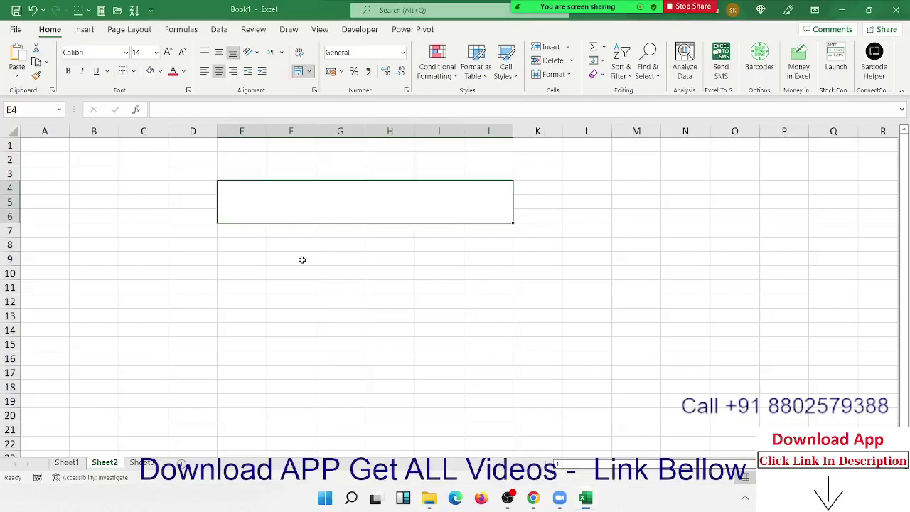
Step: Paste the Hello Insiders paragraph into the merged E4 cell while editing it
left_click(302, 254)
left_click(311, 207)
double_click(312, 207)
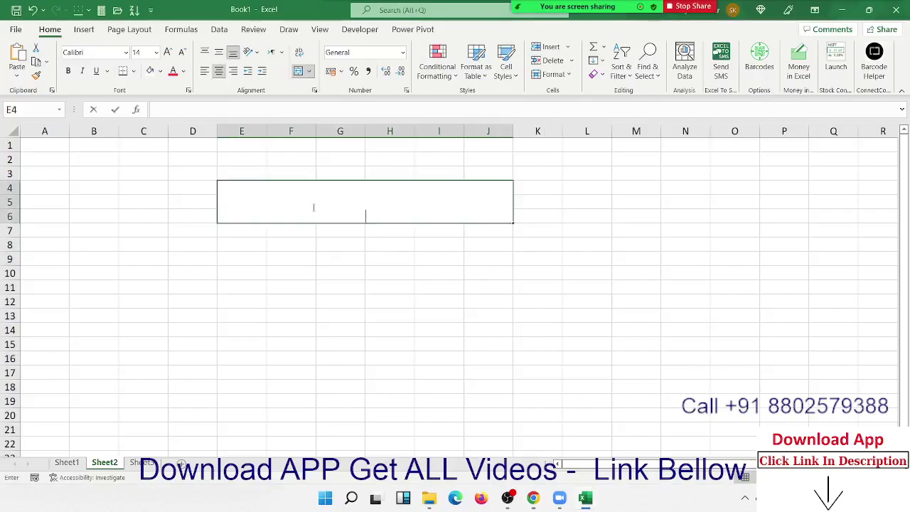
type("Hello Insiders! Today we're back with some frequently asked questions for those of you podcasting or thinking about podcasting on YouTube, as well as some best practices")
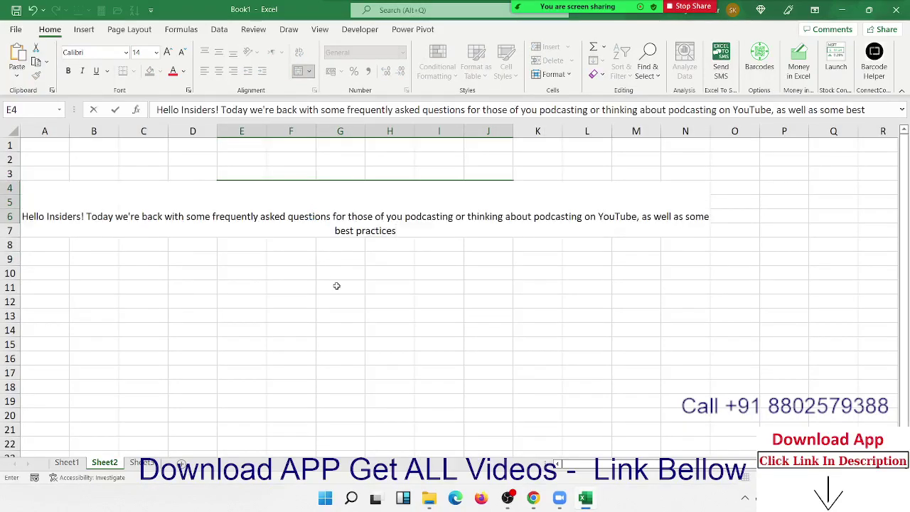
left_click(338, 286)
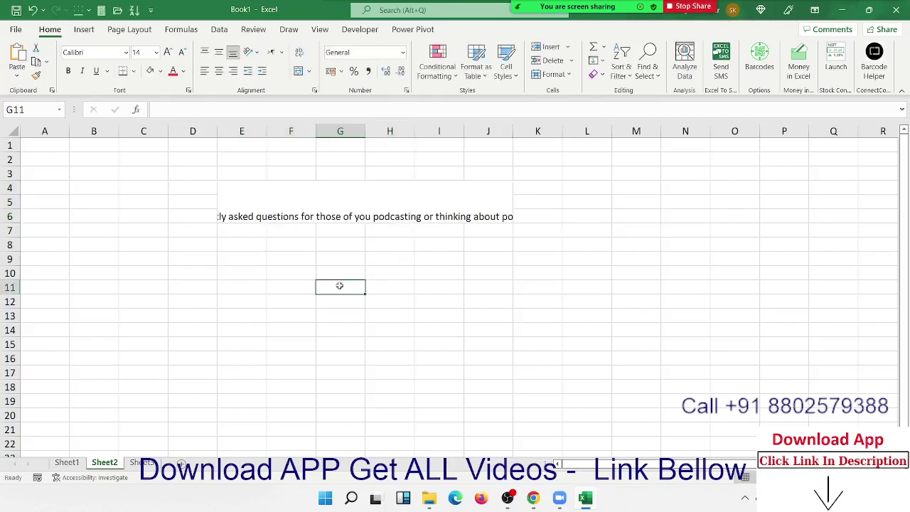
Step: Wrap the paragraph text and resize row 6 to fit the three lines
left_click(350, 220)
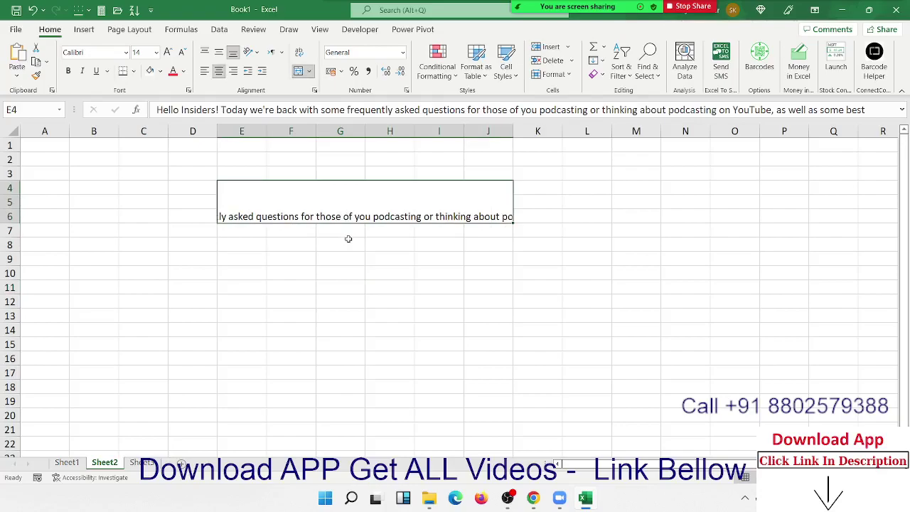
left_click(300, 56)
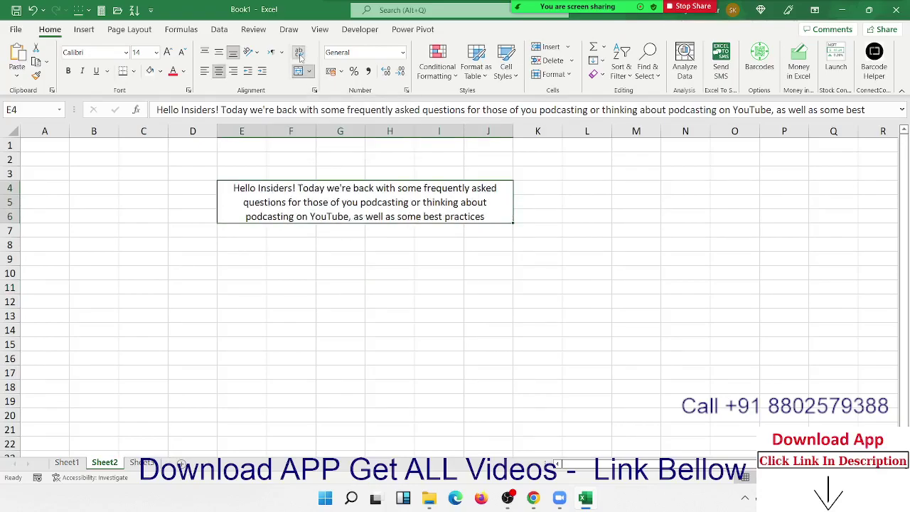
left_click(210, 254)
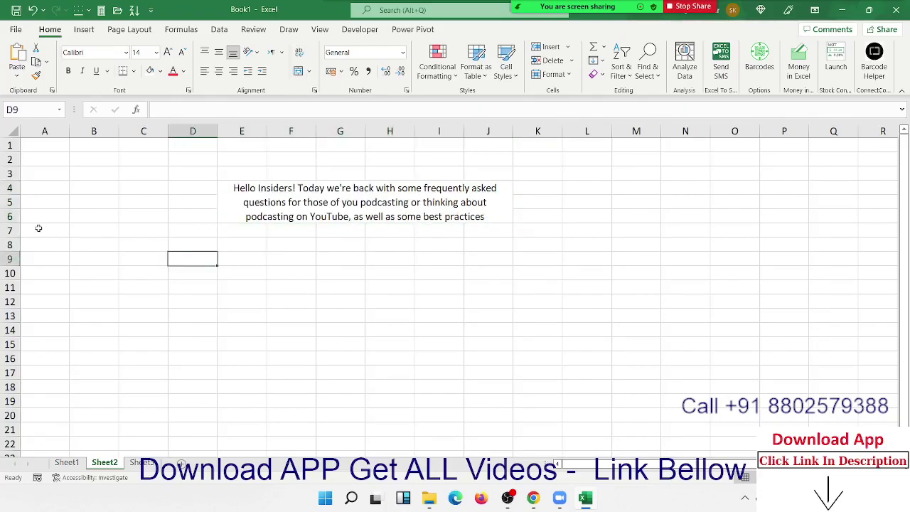
left_click_drag(16, 224, 17, 249)
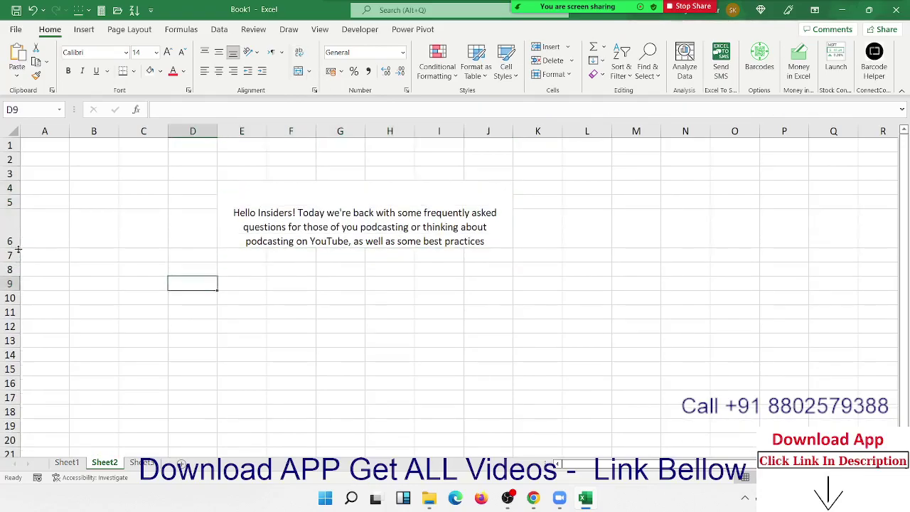
left_click(14, 242)
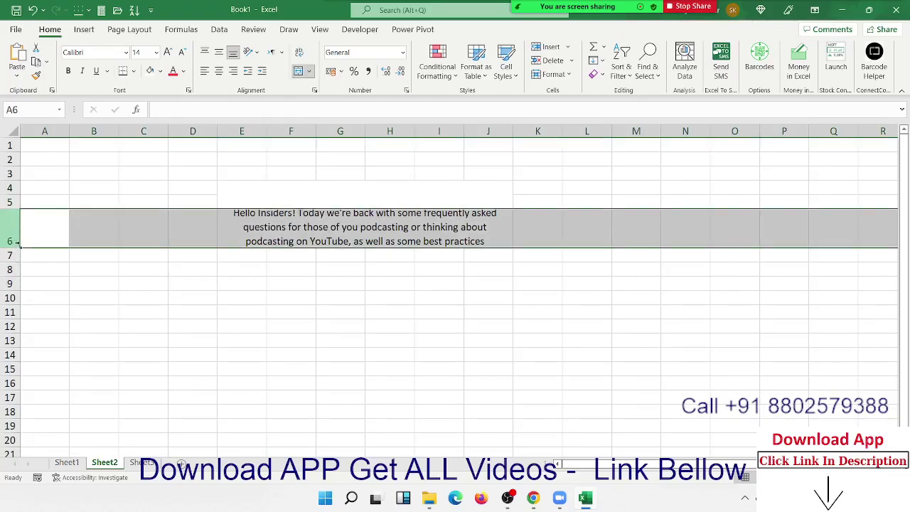
left_click_drag(14, 247, 14, 230)
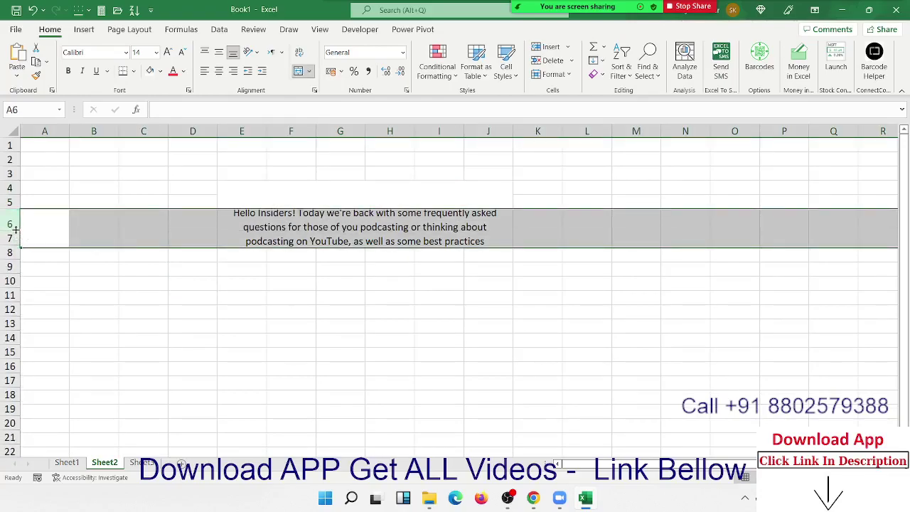
left_click(248, 309)
Step: Colour just the word 'frequently' in the merged E4:J6 paragraph red
left_click(327, 213)
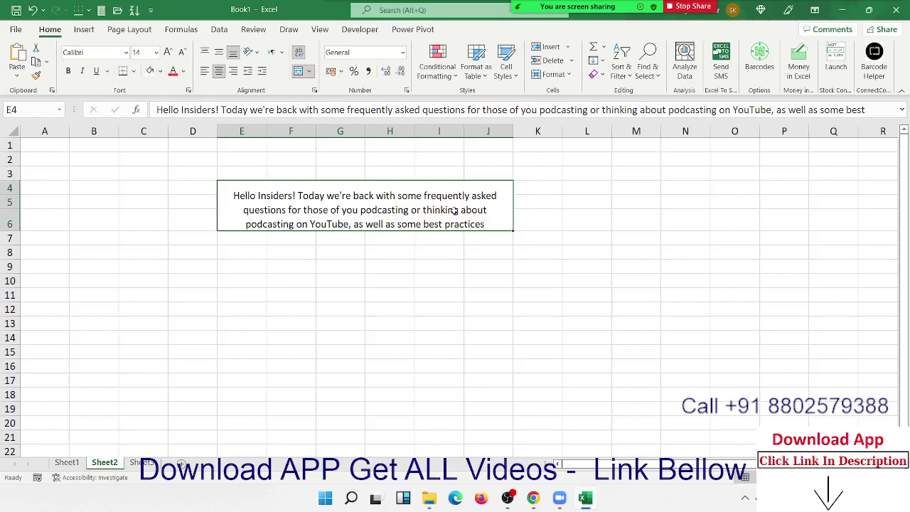
left_click(449, 175)
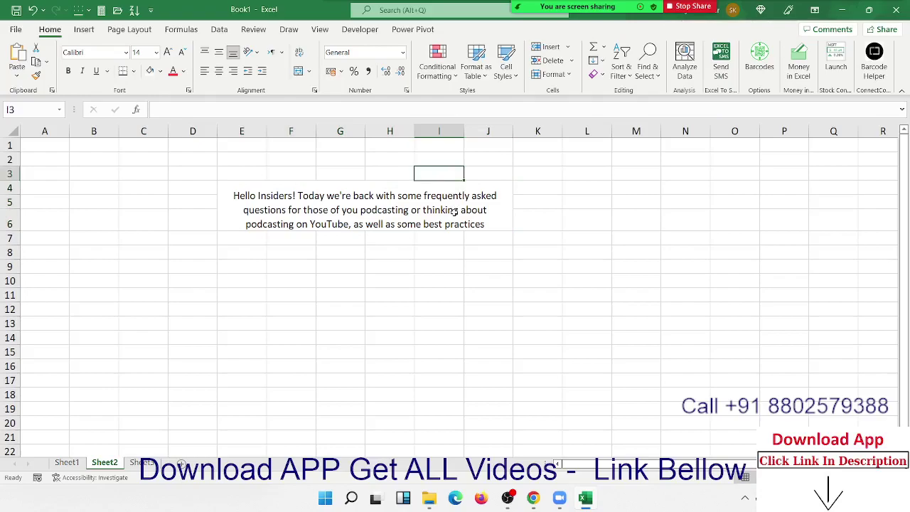
left_click(451, 263)
left_click(439, 203)
key("F2")
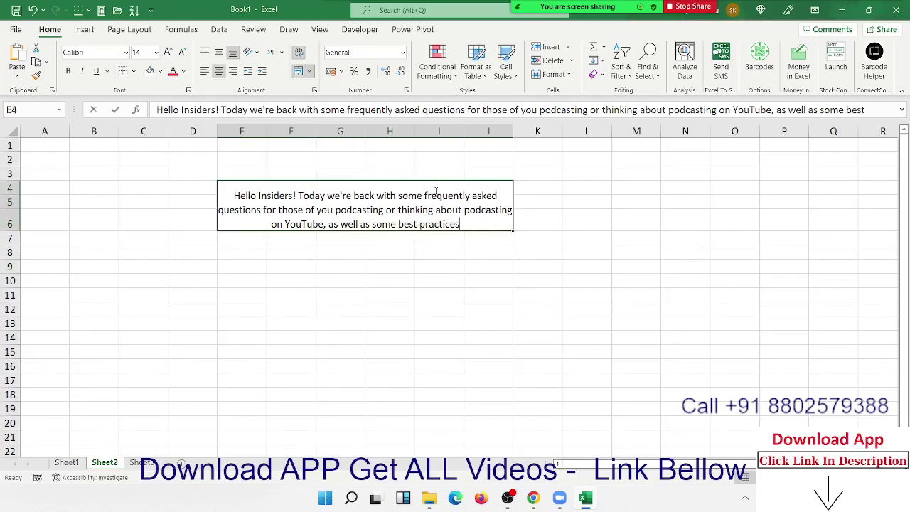
double_click(436, 195)
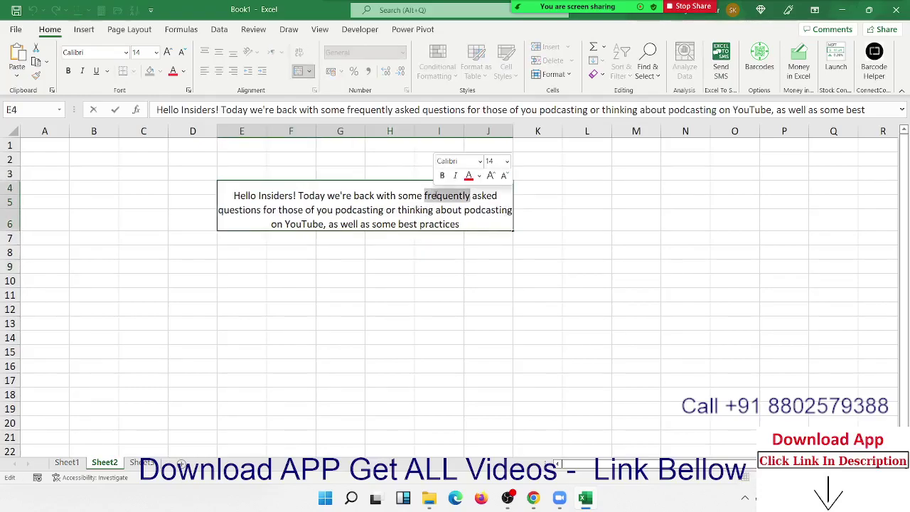
left_click(469, 175)
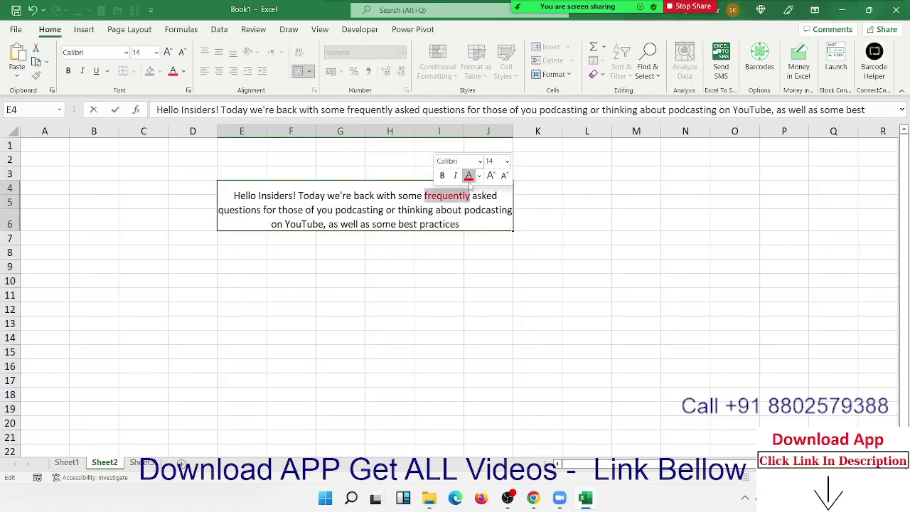
Step: Apply strikethrough, without superscript, to the red word 'frequently' via Format Cells
right_click(456, 200)
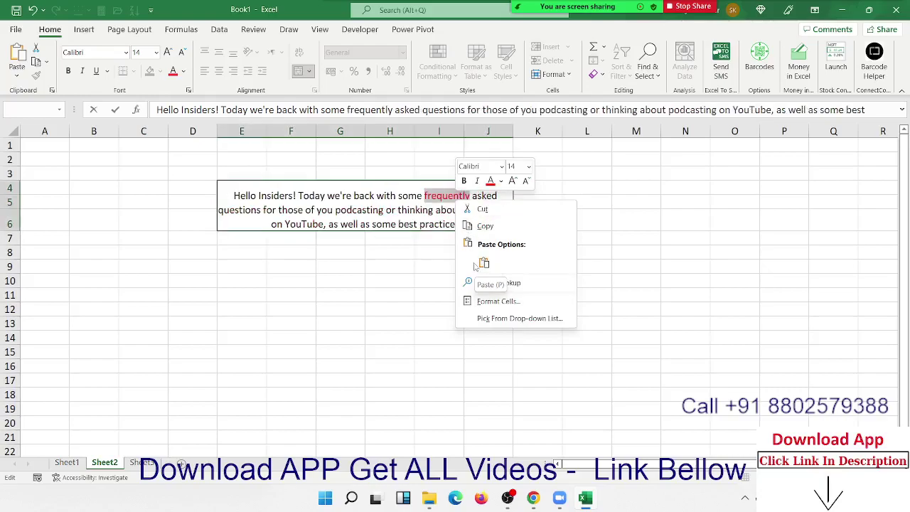
left_click(473, 301)
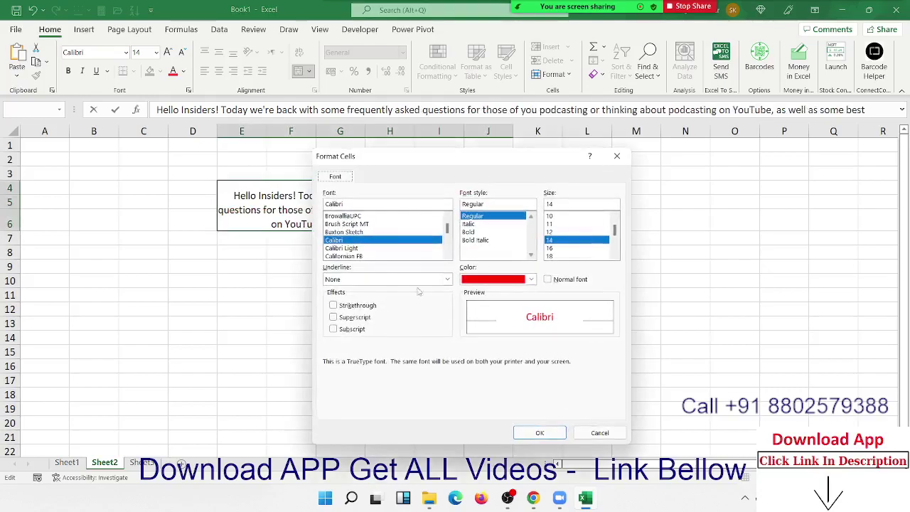
left_click(349, 317)
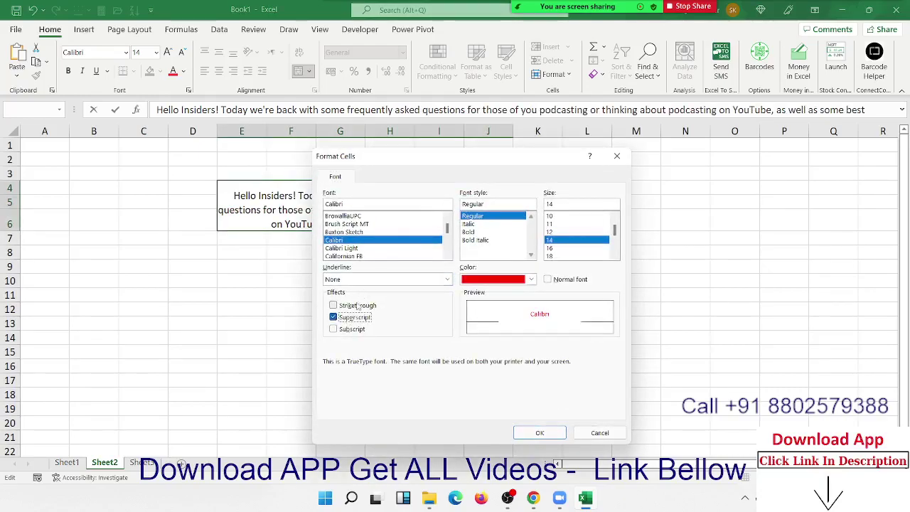
left_click(355, 306)
left_click(350, 317)
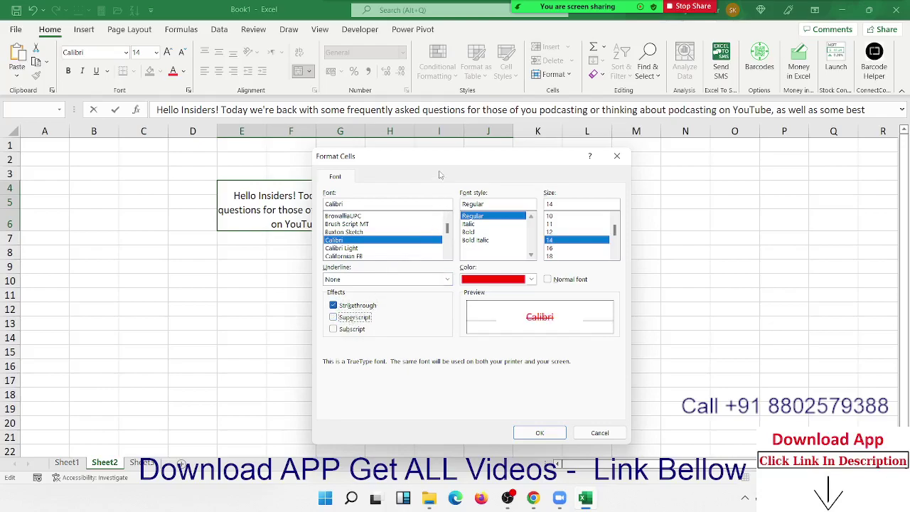
left_click_drag(441, 165, 649, 135)
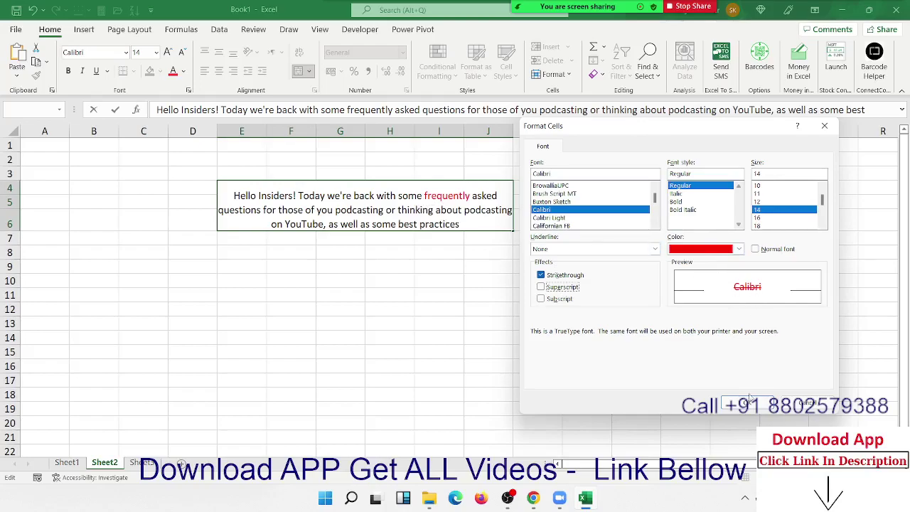
left_click(750, 400)
left_click(408, 307)
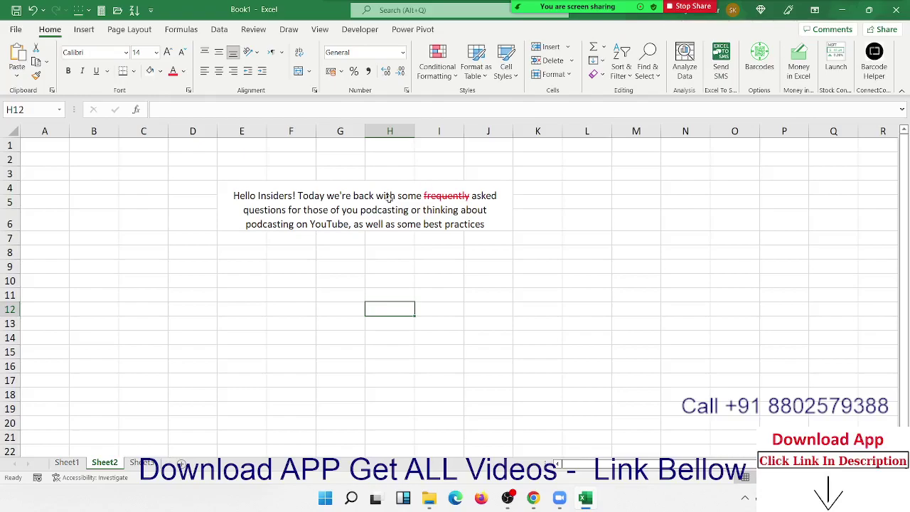
Step: Switch to Sheet1 and select F1 at the top of the degree values
scroll(347, 281, "down", 7)
scroll(346, 281, "up", 7)
left_click(68, 462)
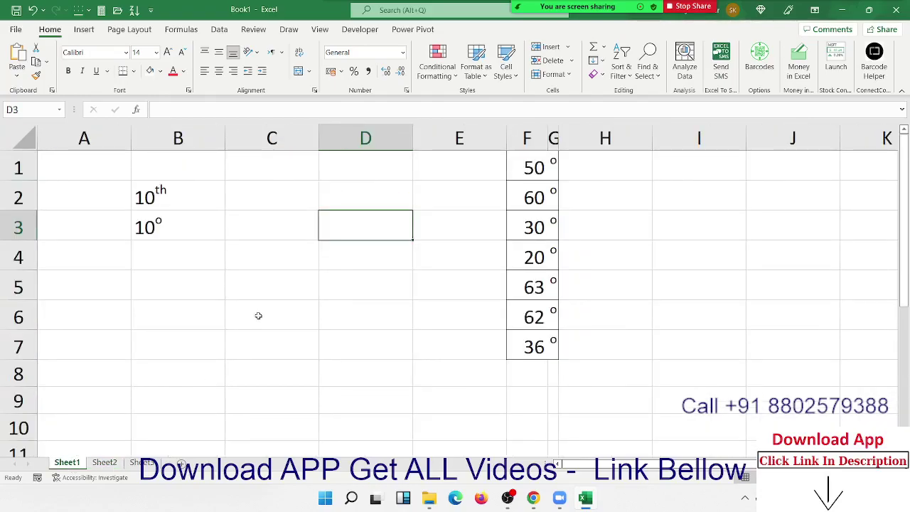
left_click(525, 175)
Step: Copy Sheet1's F1:F7 and paste only the values into Sheet2 starting at B2
left_click_drag(526, 176, 526, 346)
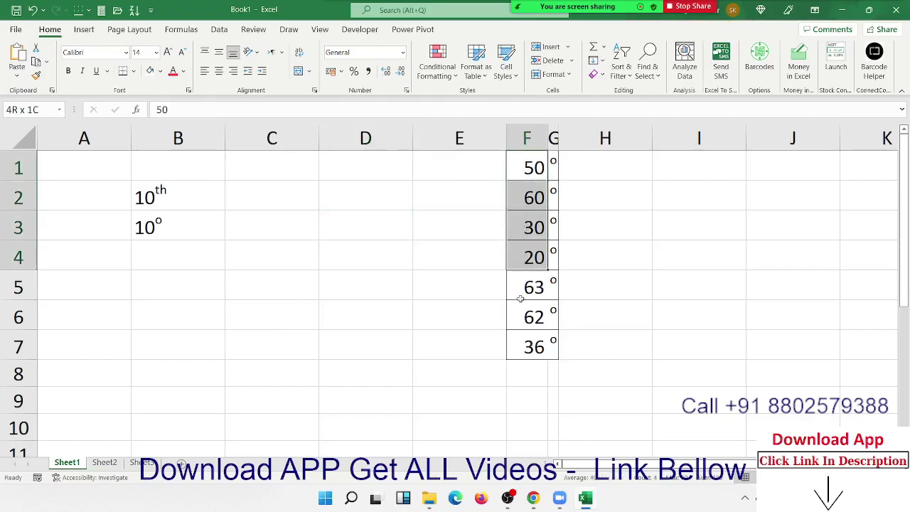
key("ctrl+c")
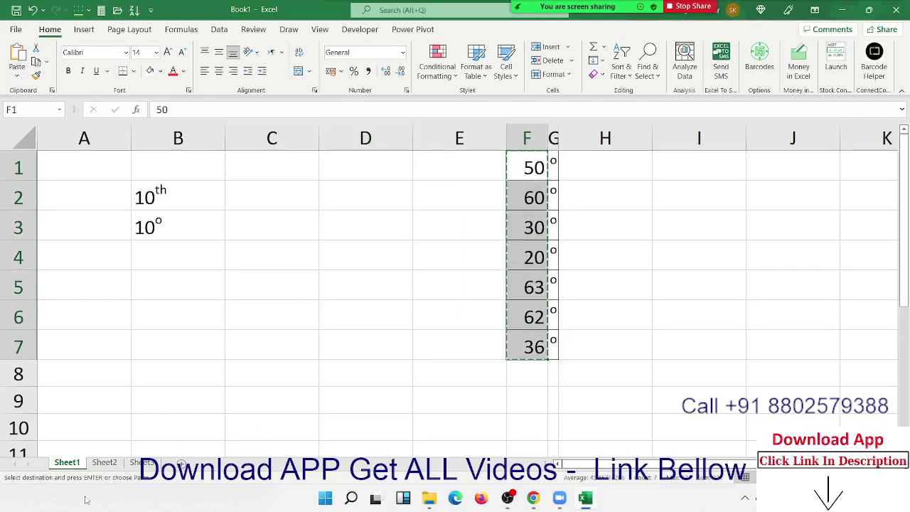
left_click(99, 462)
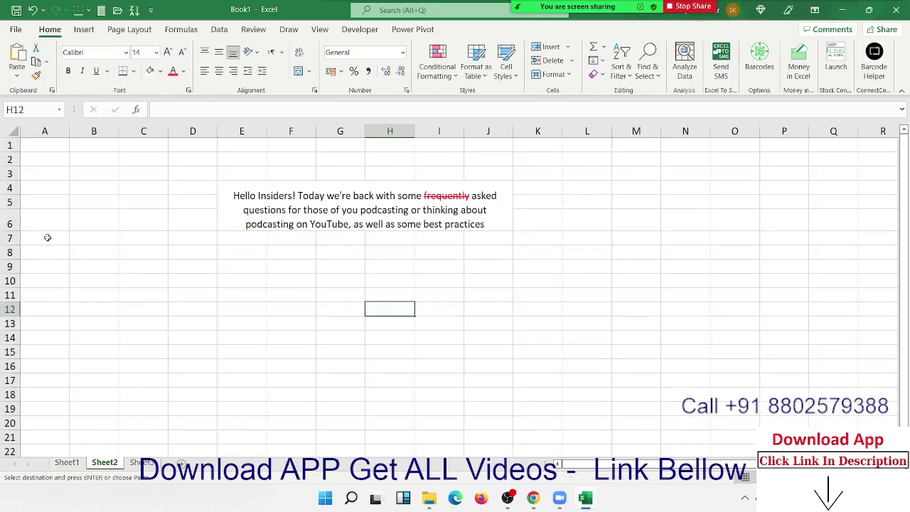
left_click(105, 156)
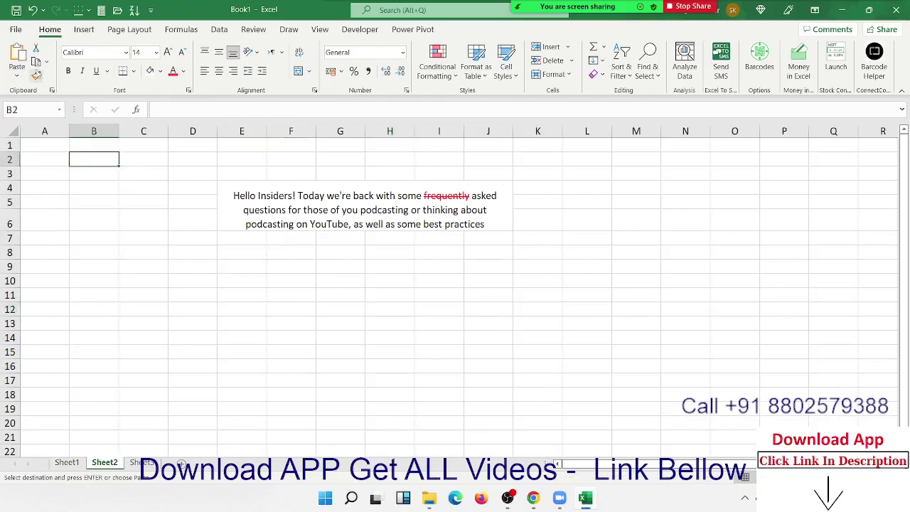
left_click(17, 74)
left_click(15, 166)
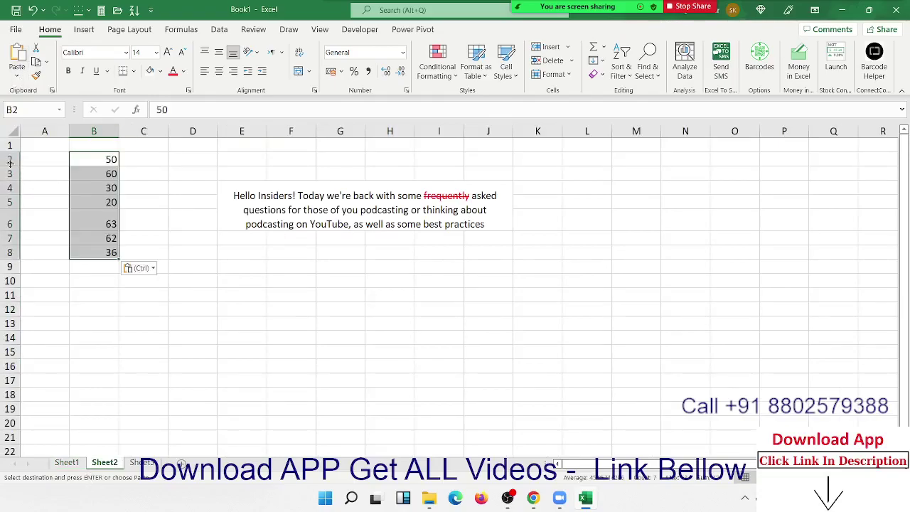
Step: Strike through the 20 in B5 using Format Cells
left_click(104, 226)
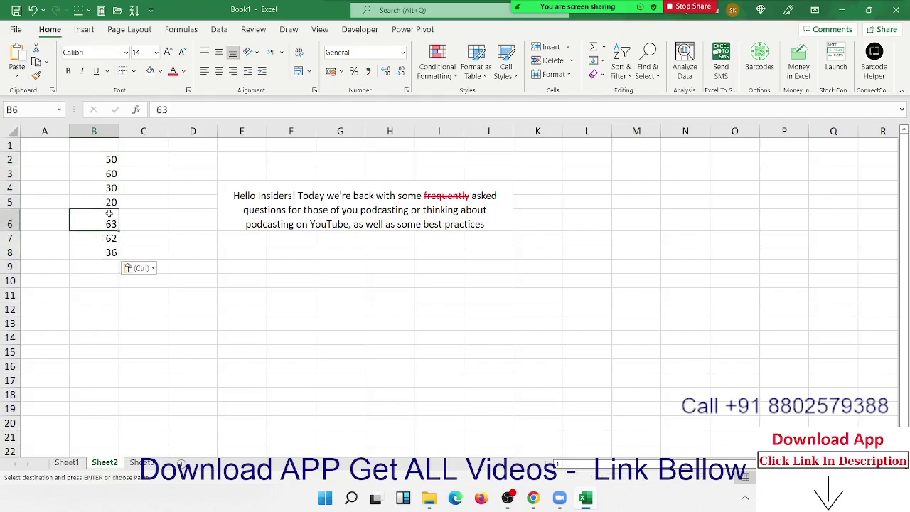
left_click(112, 205)
right_click(113, 206)
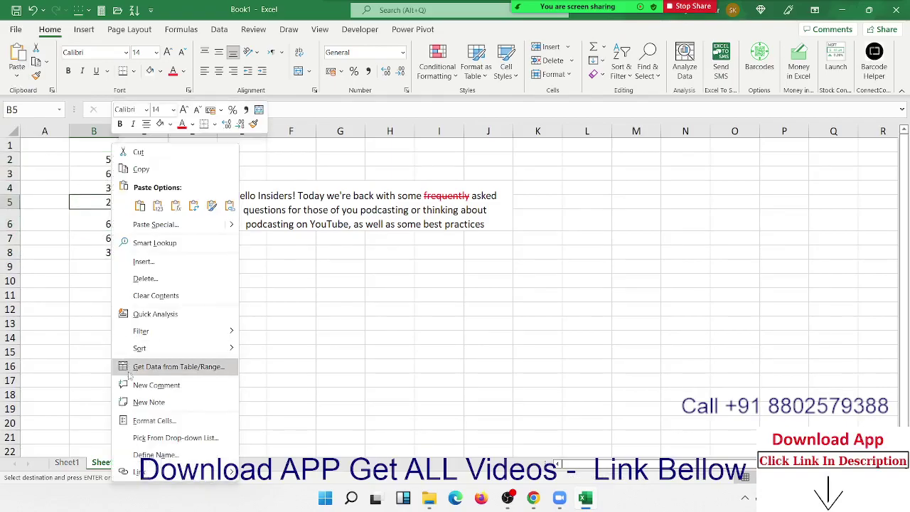
left_click(146, 420)
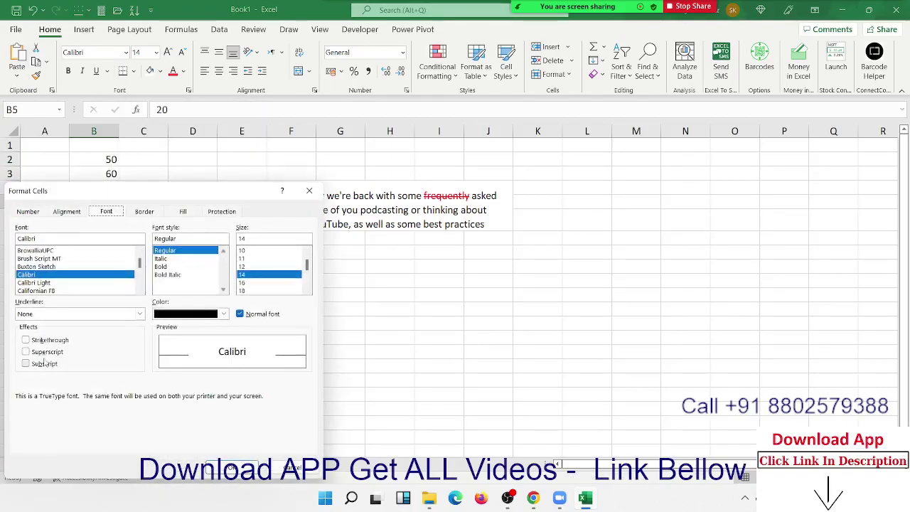
left_click(62, 340)
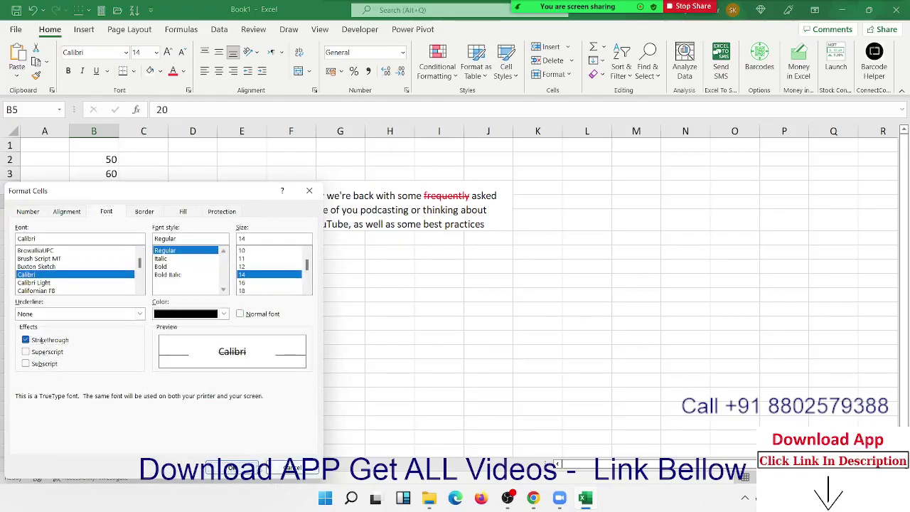
left_click(232, 468)
left_click(243, 390)
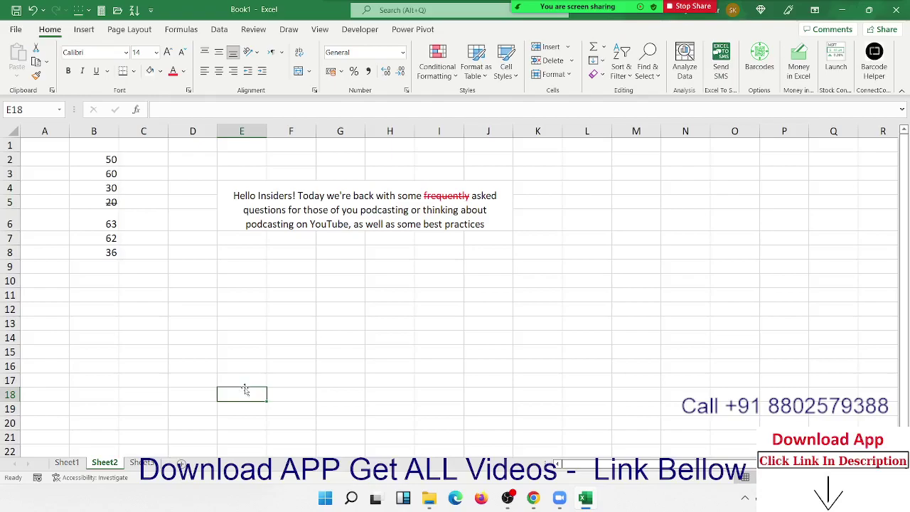
Step: Undo B5's strikethrough and narrow column B to fit its numbers
key("ctrl+z")
key("ctrl+c")
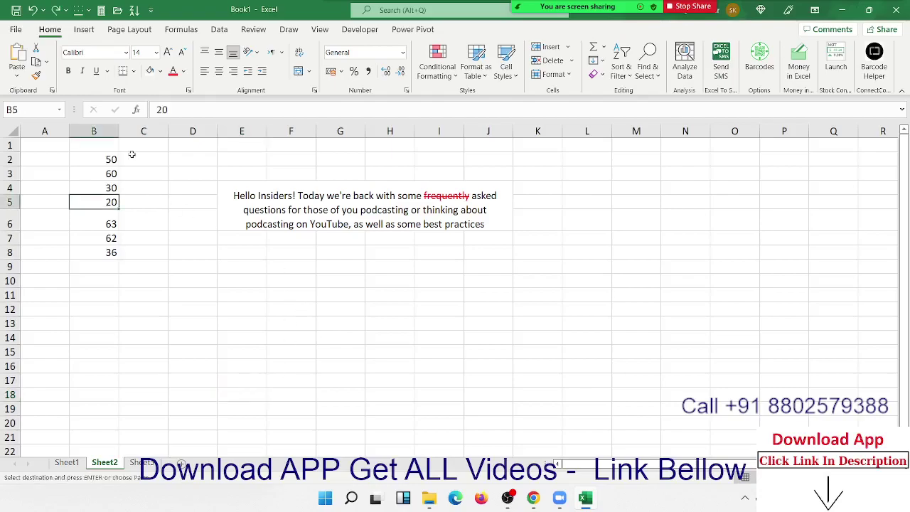
double_click(118, 131)
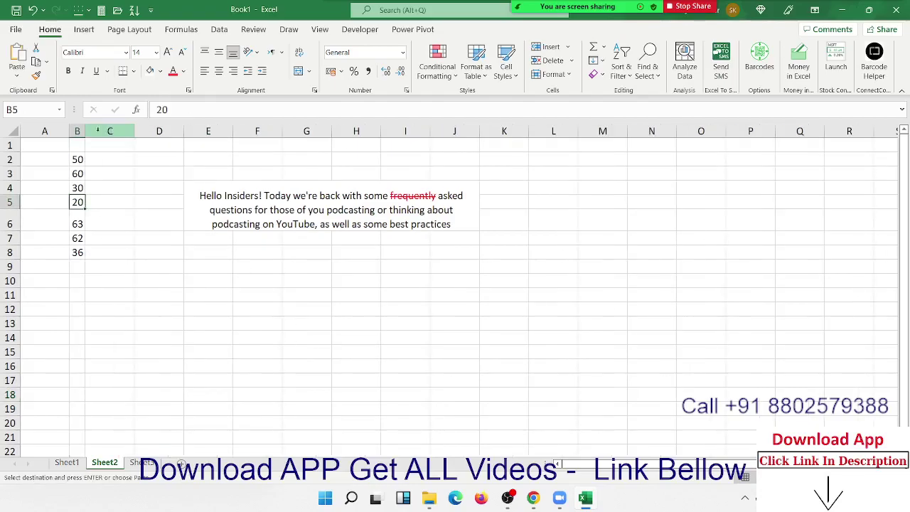
left_click_drag(86, 131, 97, 130)
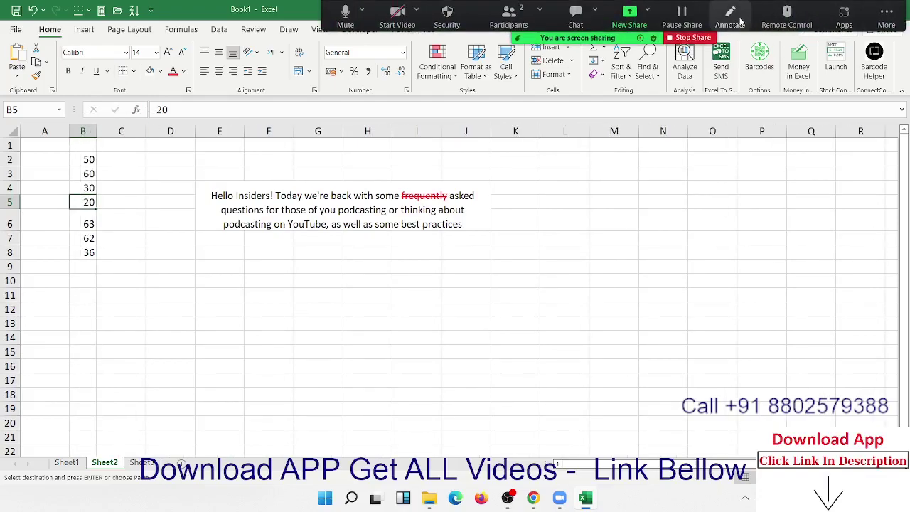
Step: Mark the 30 in B4 with a screen annotation, then clear the annotations
left_click(731, 18)
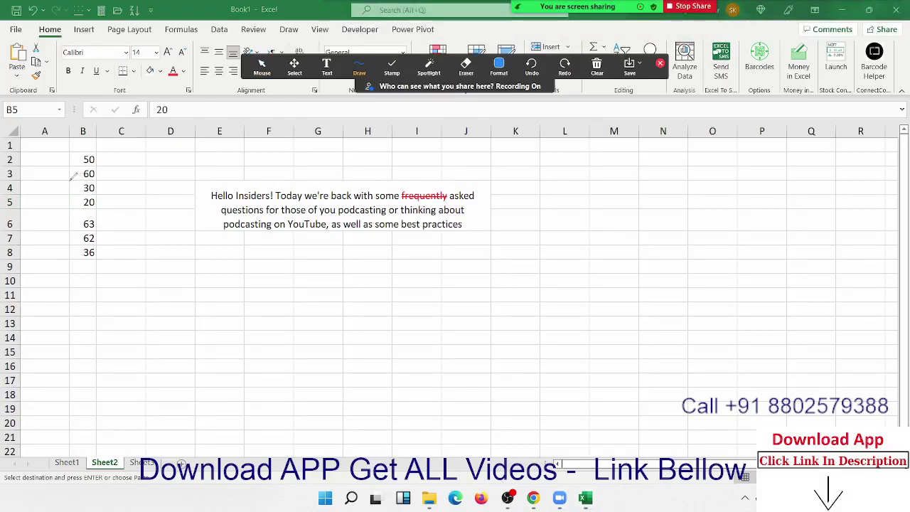
mouse_move(74, 172)
left_mouse_down()
mouse_move(96, 186)
mouse_move(73, 195)
left_mouse_up()
left_click(597, 67)
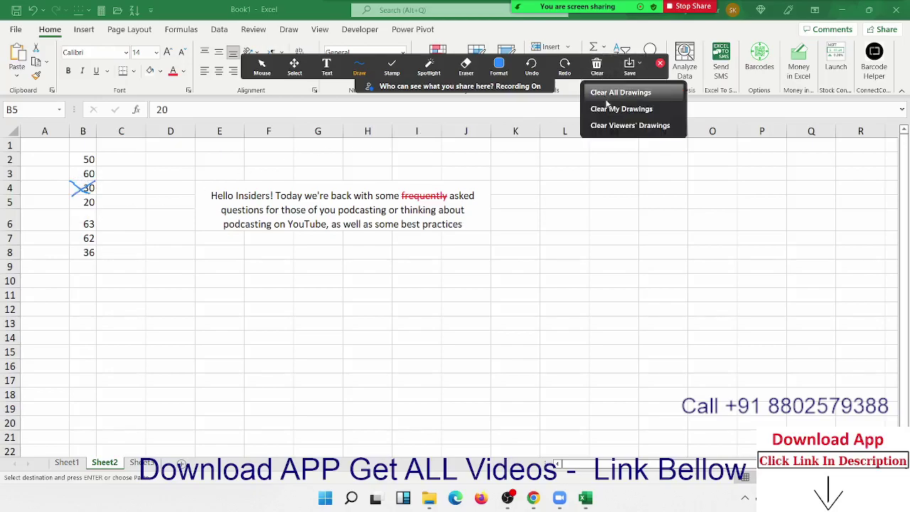
left_click(610, 105)
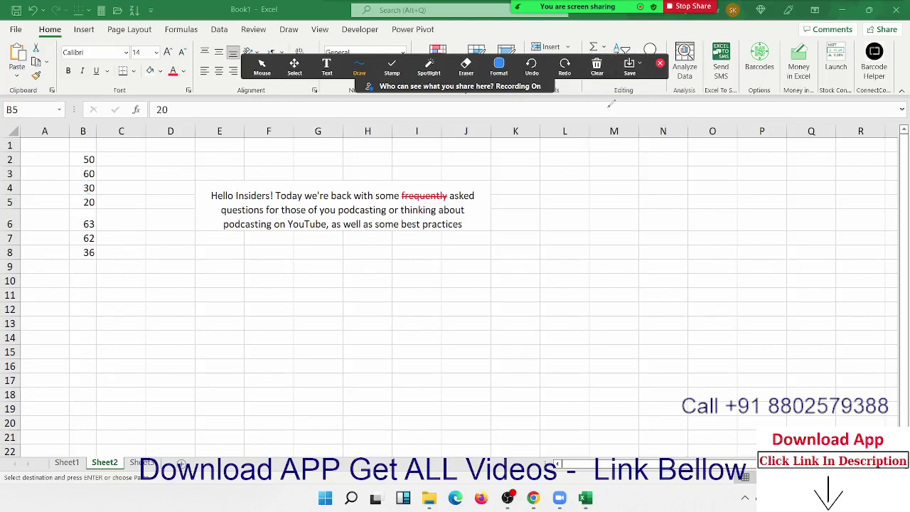
left_click(660, 63)
left_click(83, 175)
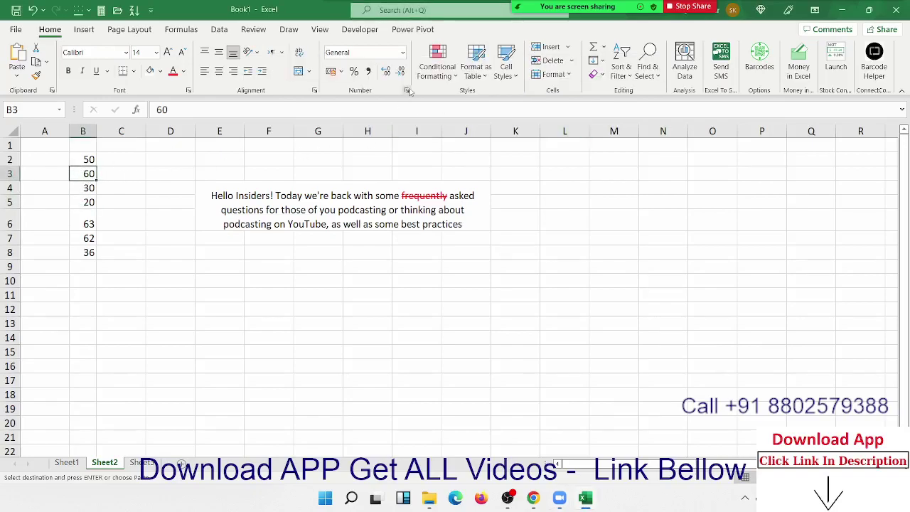
Step: Cross out B3's 60 with red borders along both diagonals using Format Cells
key("ctrl+1")
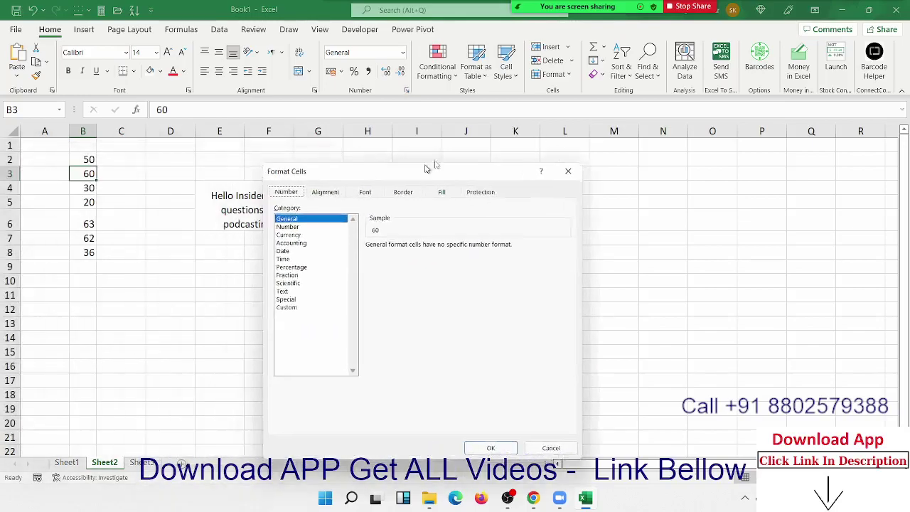
left_click_drag(155, 145, 485, 121)
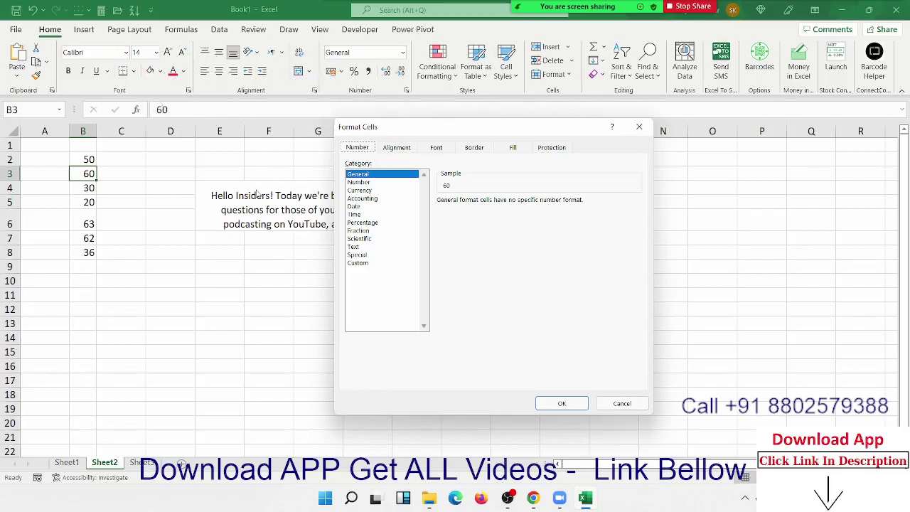
mouse_move(434, 131)
left_mouse_down()
mouse_move(310, 154)
mouse_move(476, 145)
left_mouse_up()
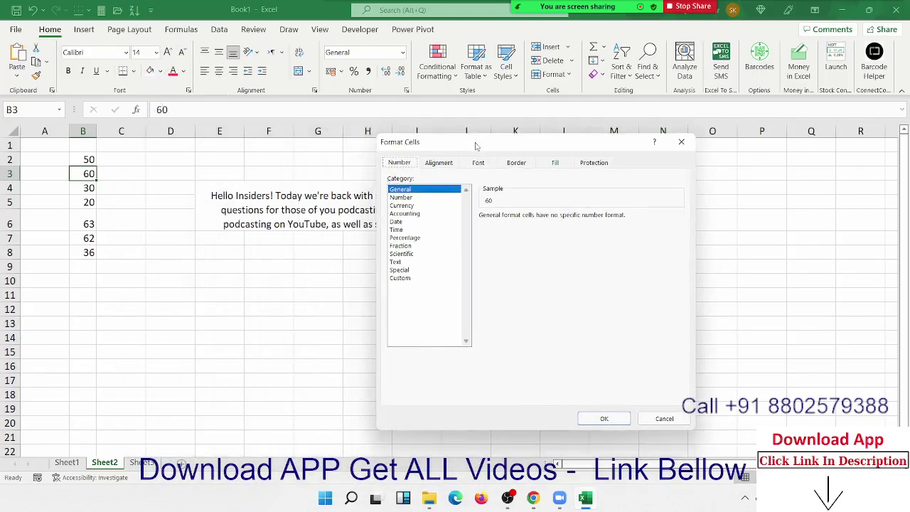
left_click(506, 163)
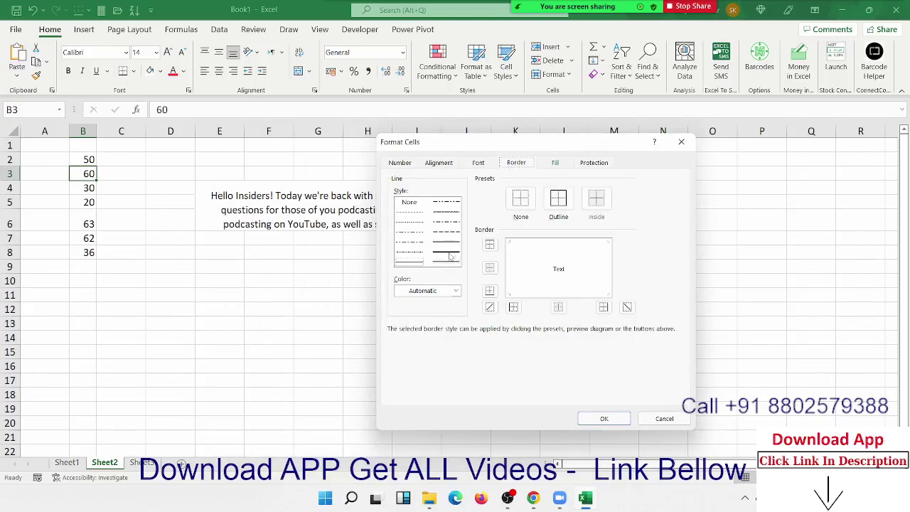
left_click(456, 290)
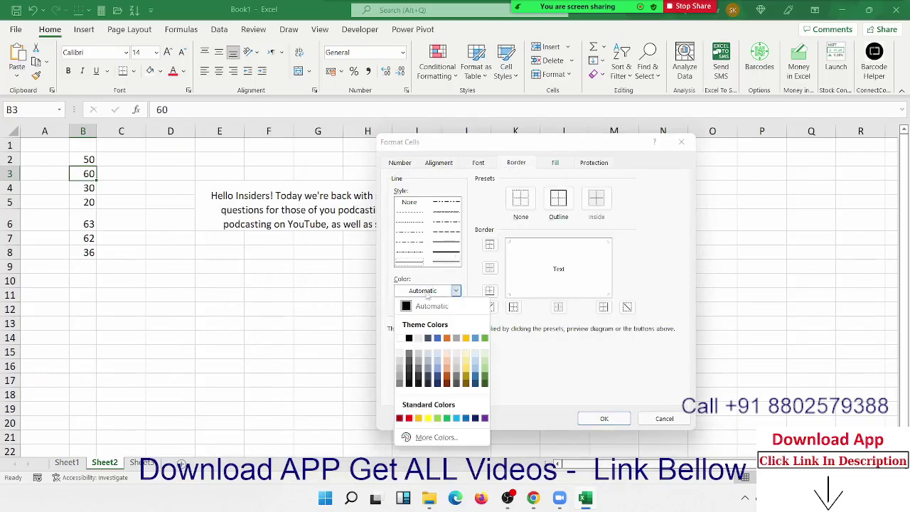
left_click(408, 418)
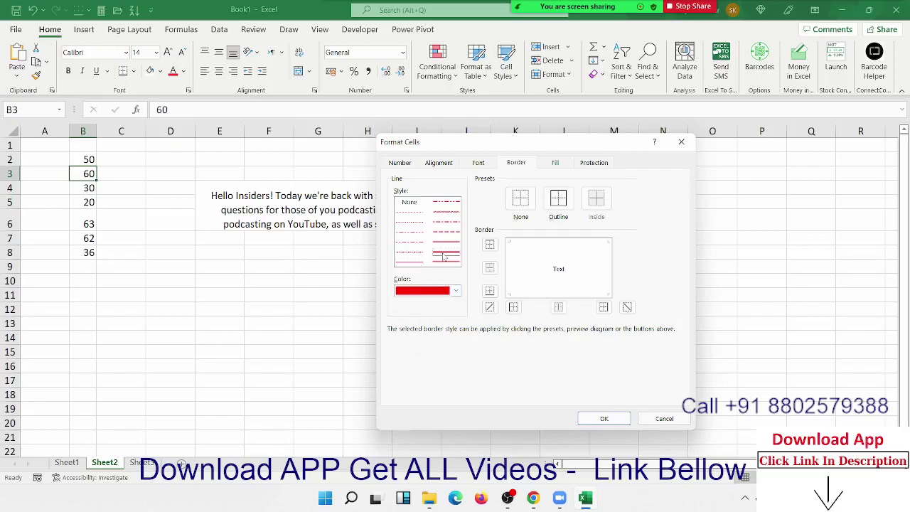
left_click(490, 307)
left_click(627, 307)
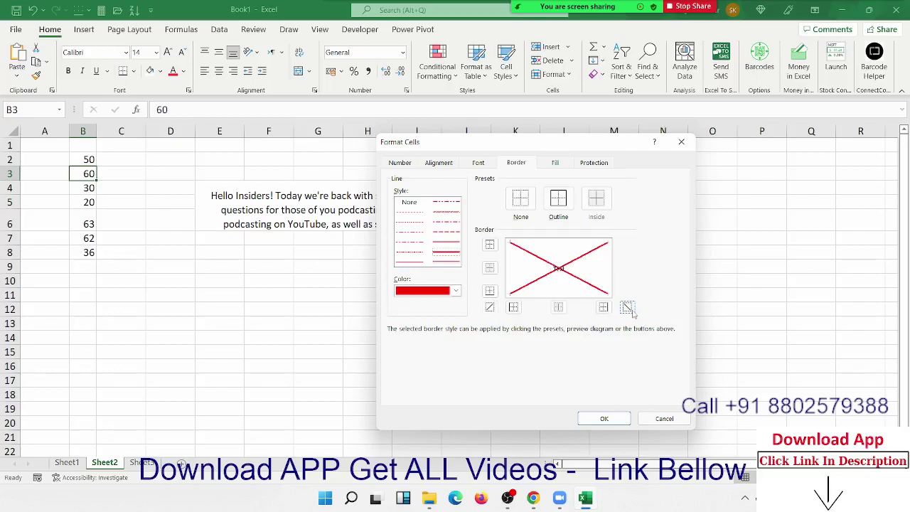
left_click(604, 418)
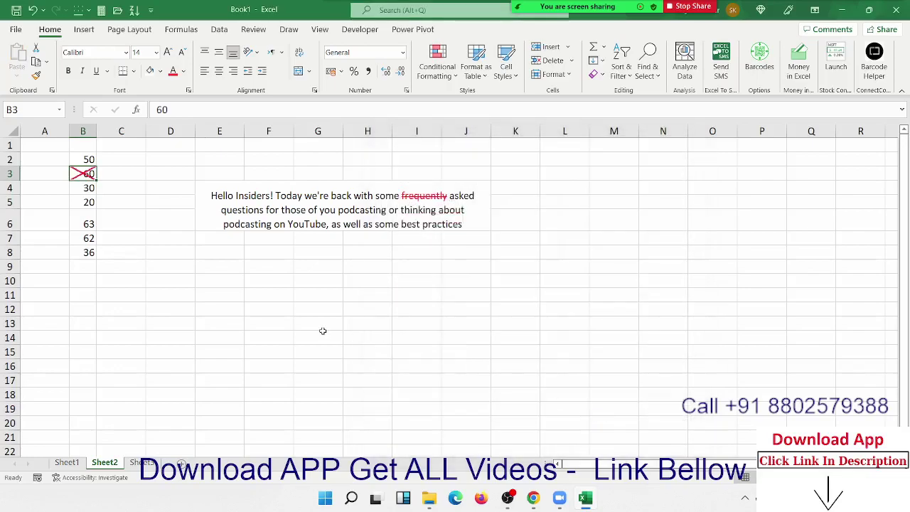
left_click(320, 334)
left_click(82, 223)
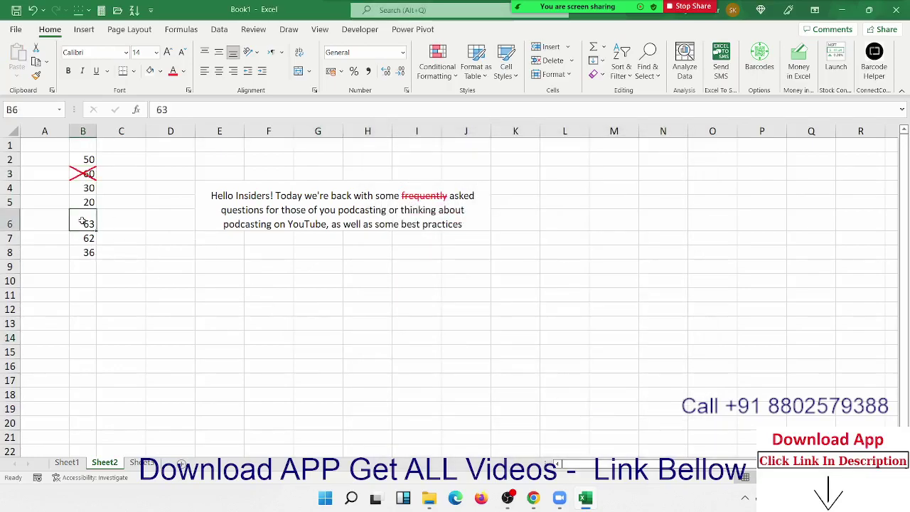
Step: Repeat the red diagonal cross with F4 on B6 (63) and B8 (36)
key("F4")
left_click(84, 251)
key("F4")
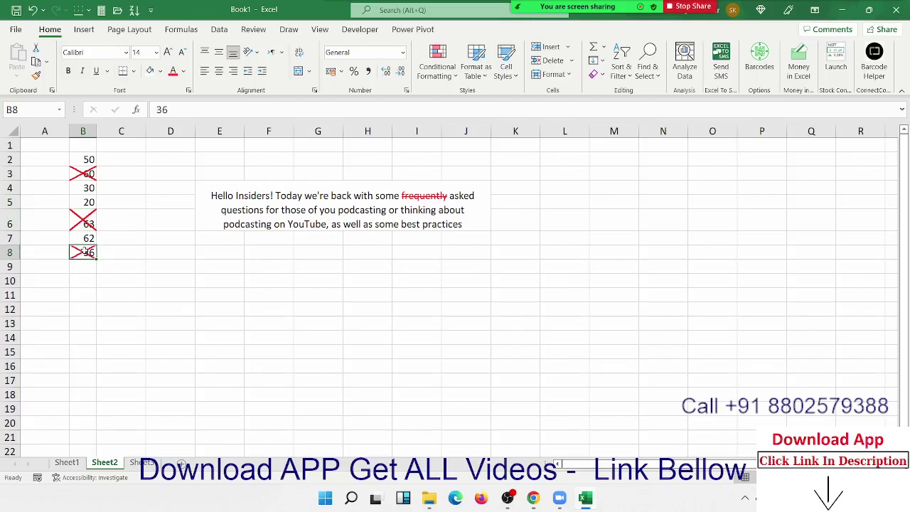
Step: Select B4, the merged paragraph, the B2:B8 numbers, and then B5
left_click(82, 189)
left_click(336, 217)
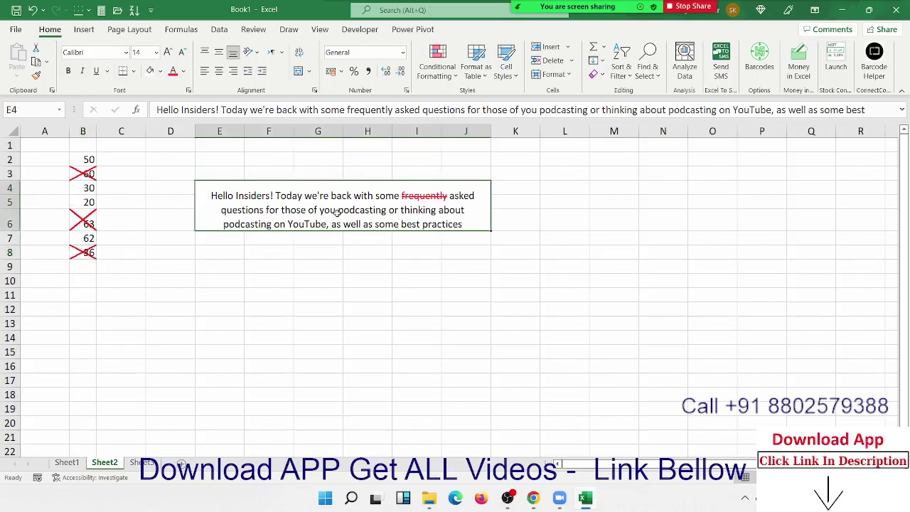
left_click_drag(83, 251, 82, 159)
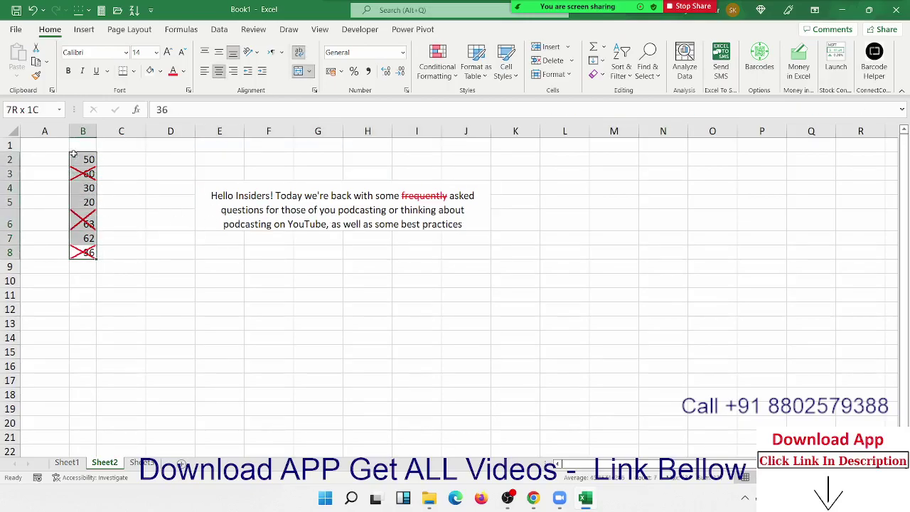
left_click(76, 201)
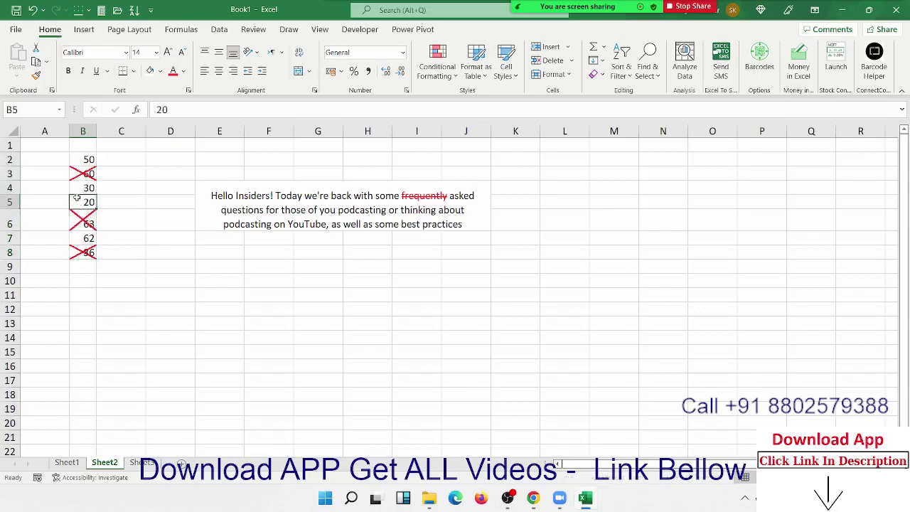
Step: Apply a light green left border and diagonal line to cell B5 via Format Cells > Border
left_click(315, 90)
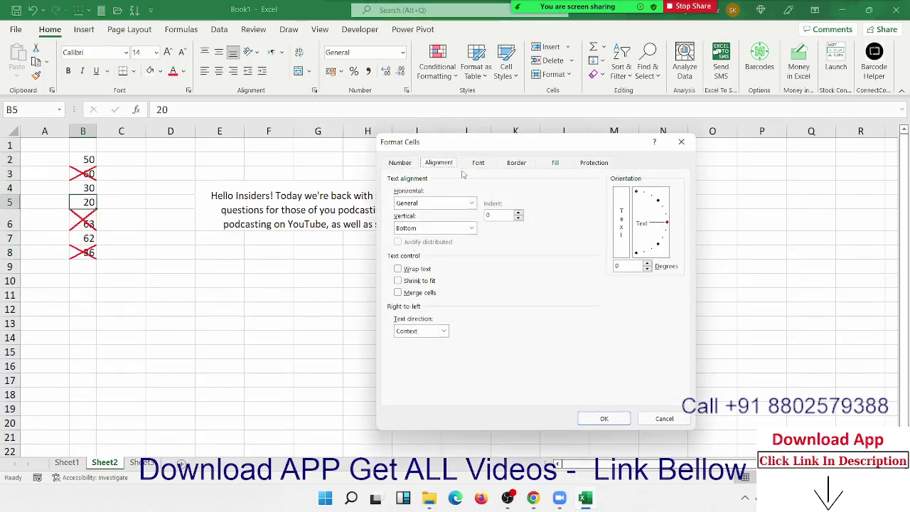
left_click(520, 164)
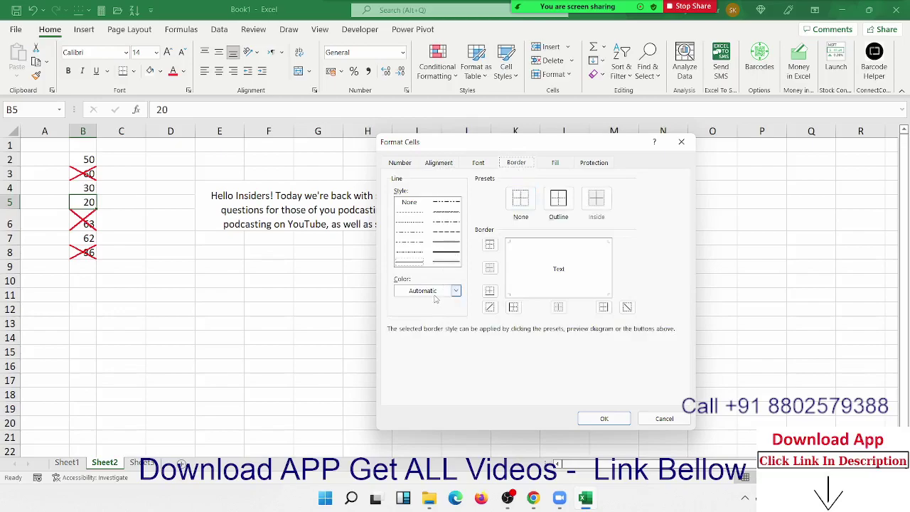
left_click(436, 291)
left_click(446, 418)
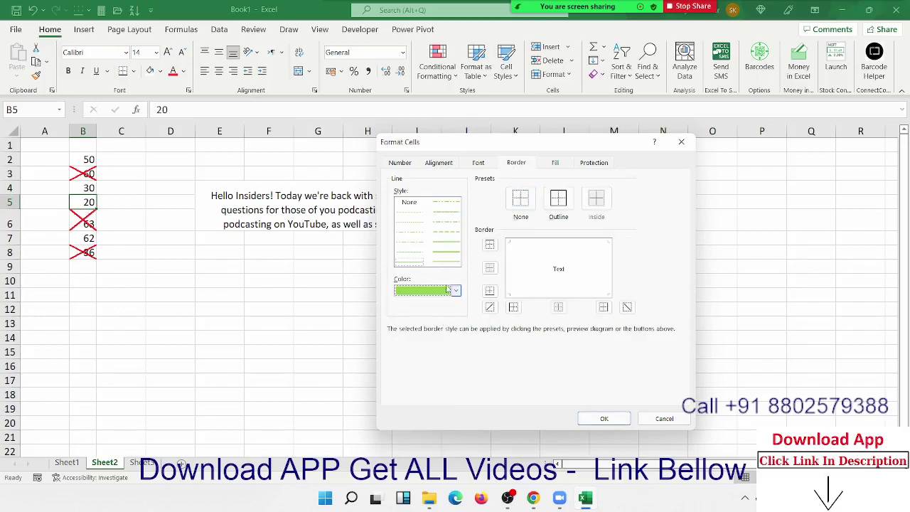
left_click(513, 306)
left_click(490, 307)
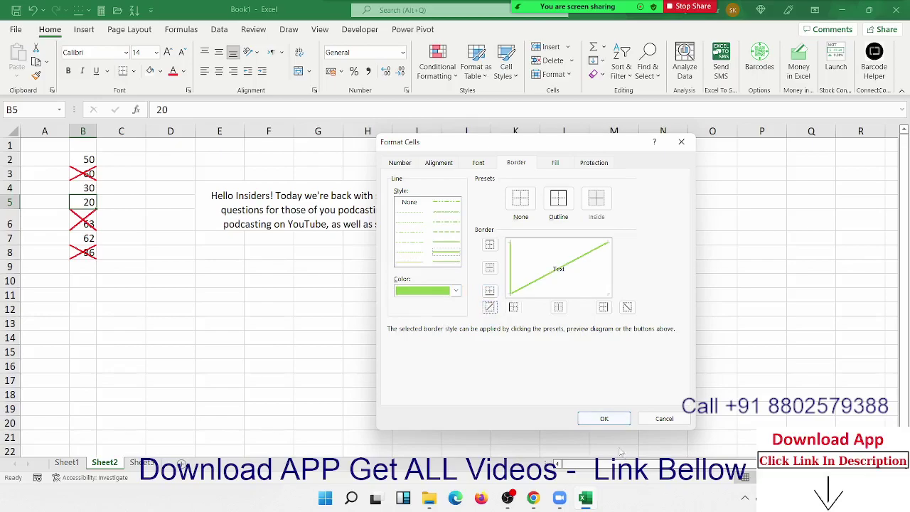
left_click(604, 418)
left_click(340, 315)
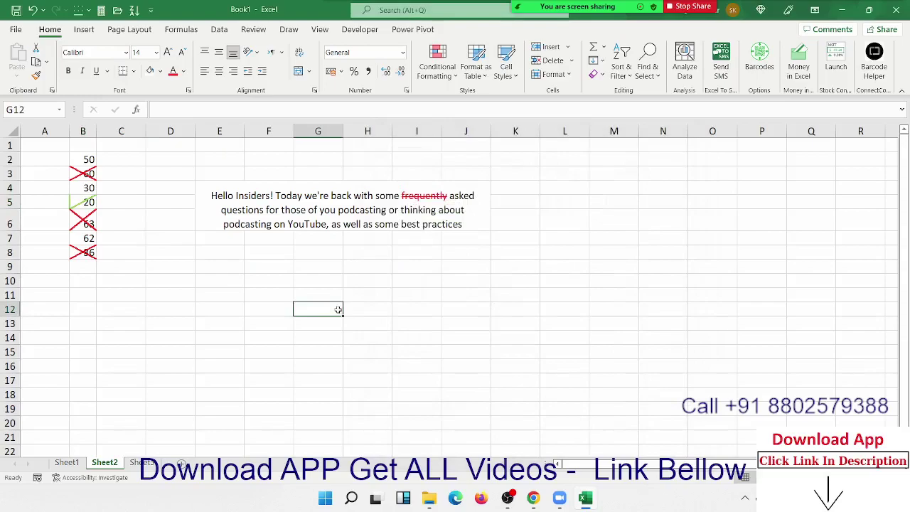
left_click_drag(91, 257, 88, 159)
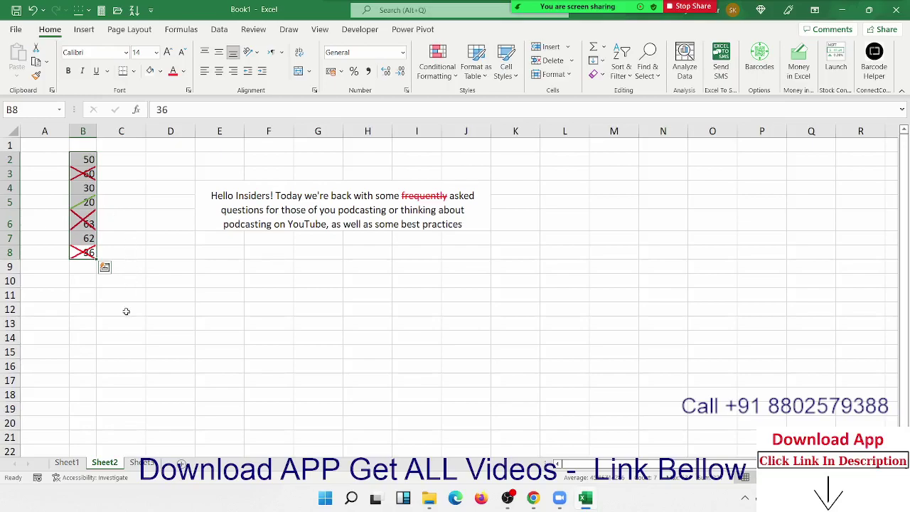
left_click(123, 336)
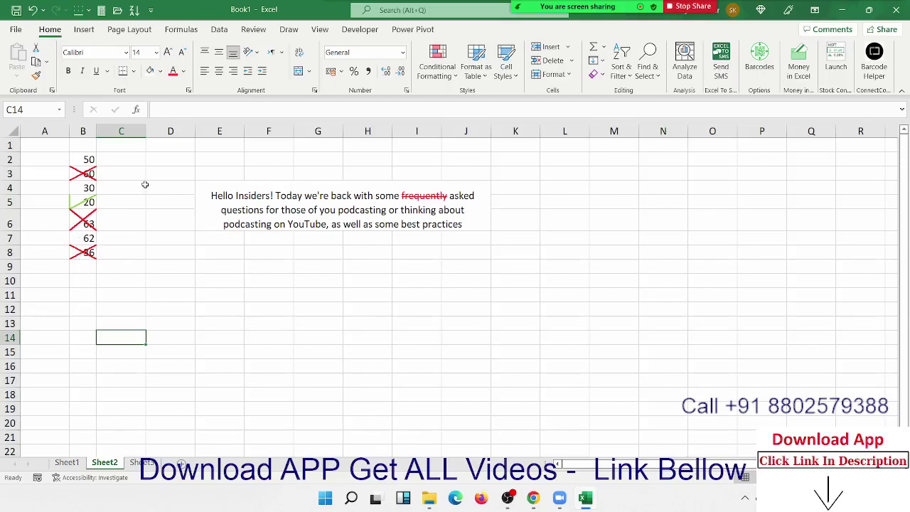
Step: Enter P in C2 and O in C3, then select C2:C3
left_click(127, 159)
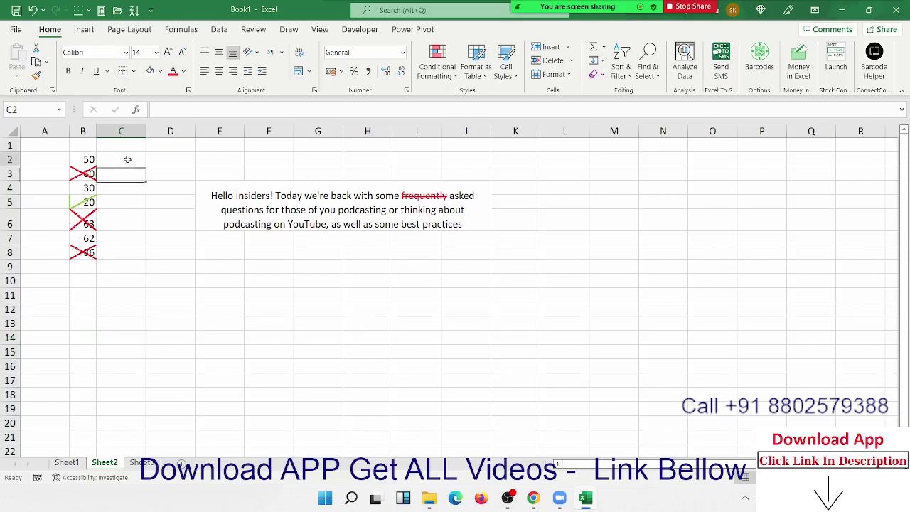
type("P")
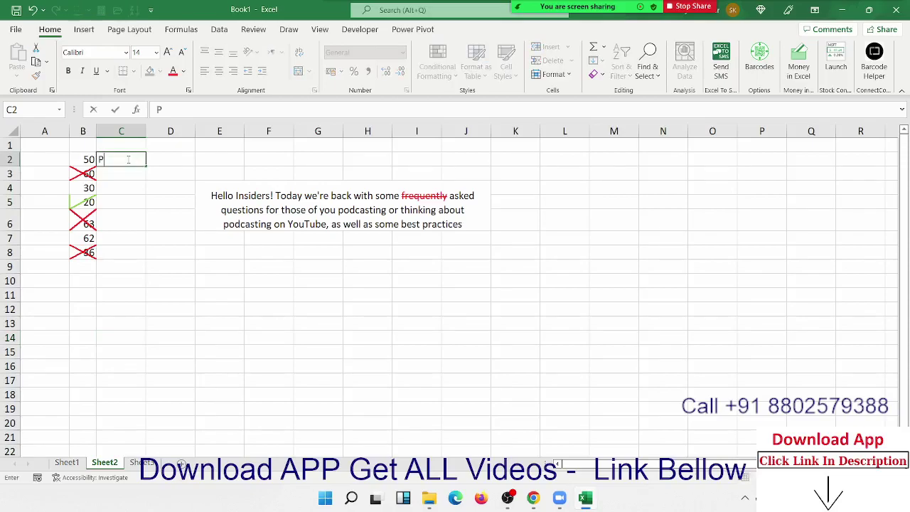
key("Return")
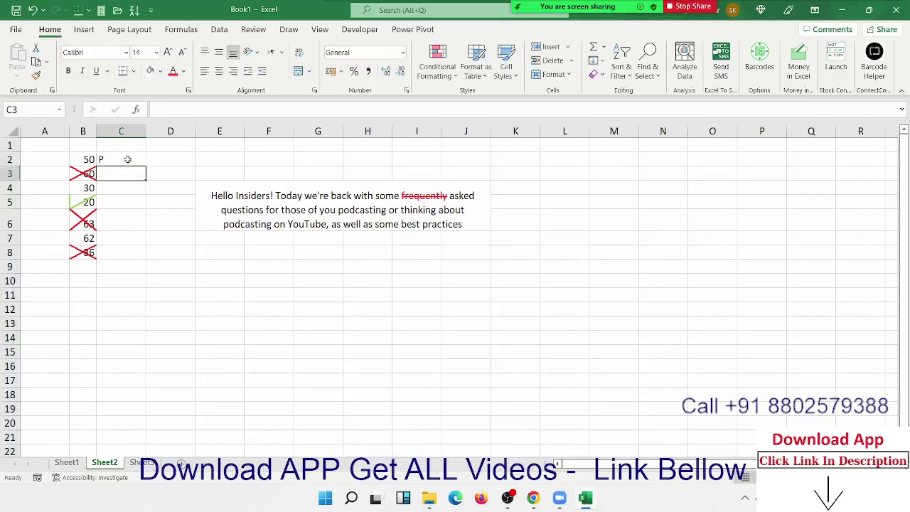
type("O")
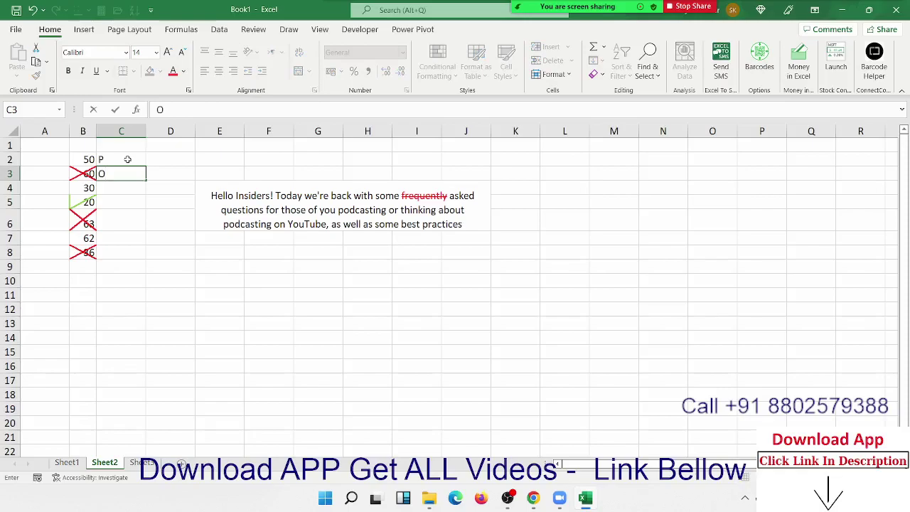
left_click(203, 199)
left_click_drag(133, 174, 132, 164)
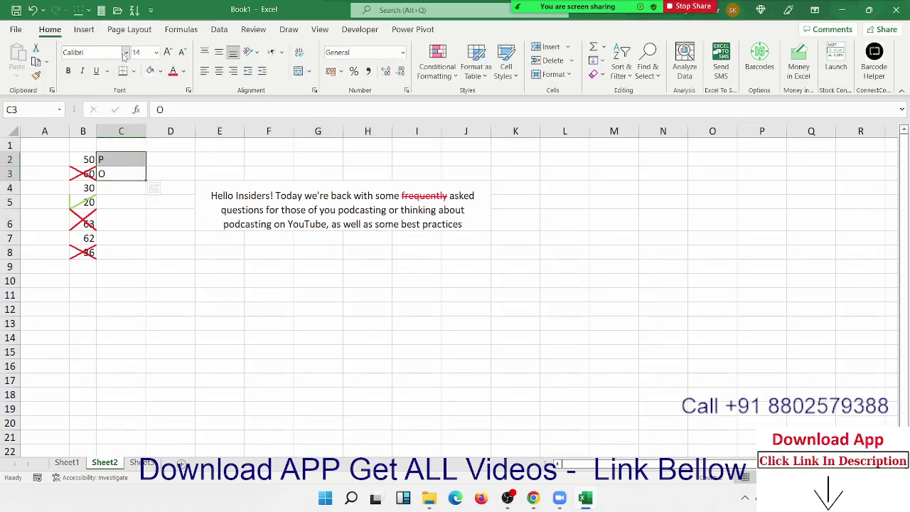
Step: Change C2:C3 to the Wingdings 2 font so P and O show as tick and cross
key("ctrl+q")
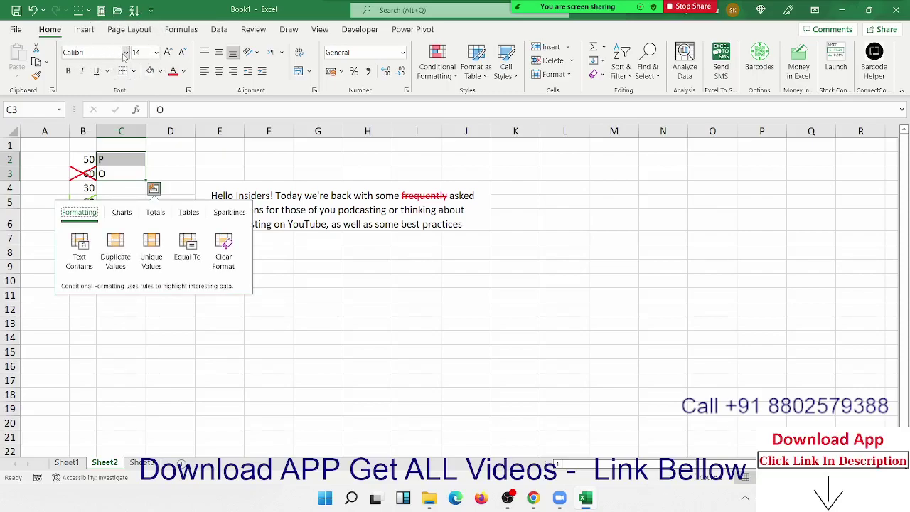
left_click(125, 53)
left_click(125, 52)
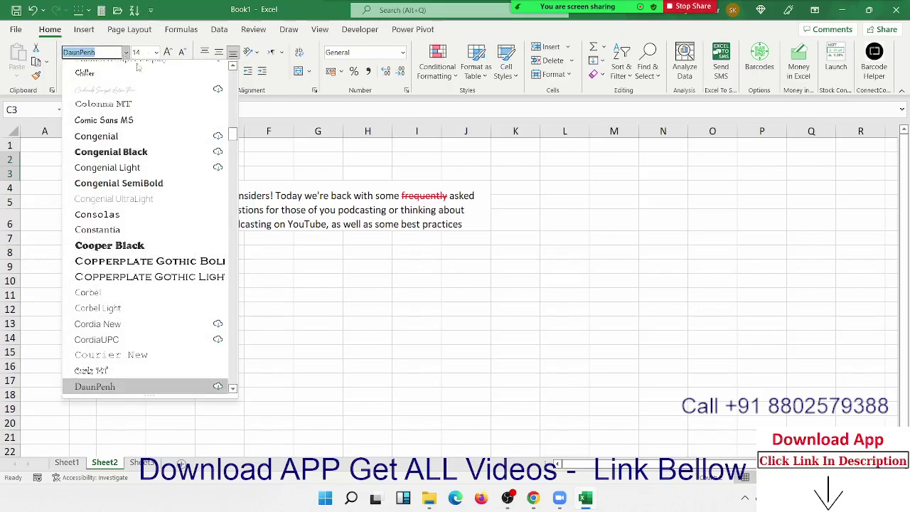
left_click_drag(235, 133, 233, 373)
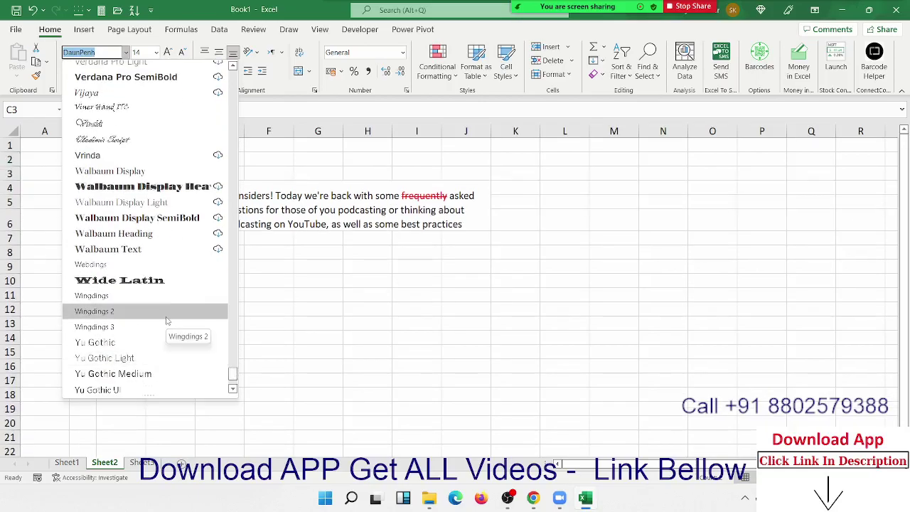
left_click(167, 313)
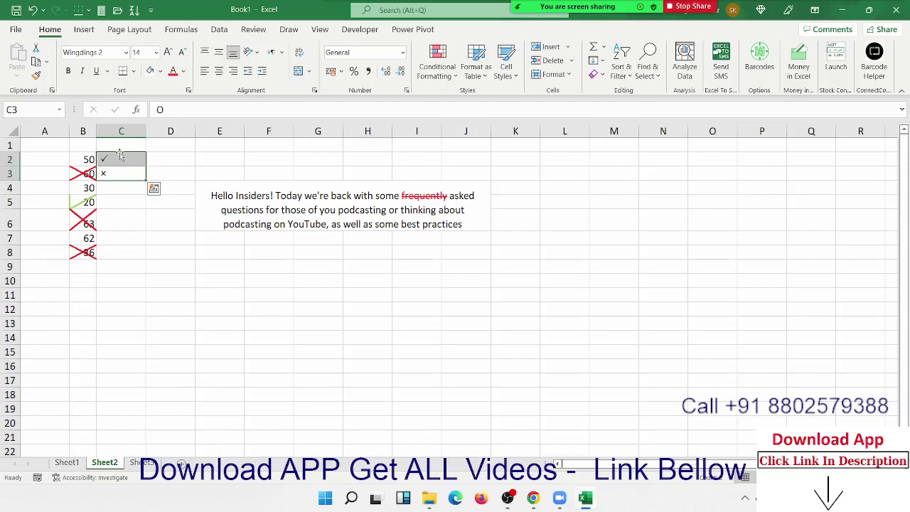
Step: Fill the tick and cross pattern down to C8
left_click_drag(145, 181, 140, 260)
left_click(140, 226)
left_click(90, 160)
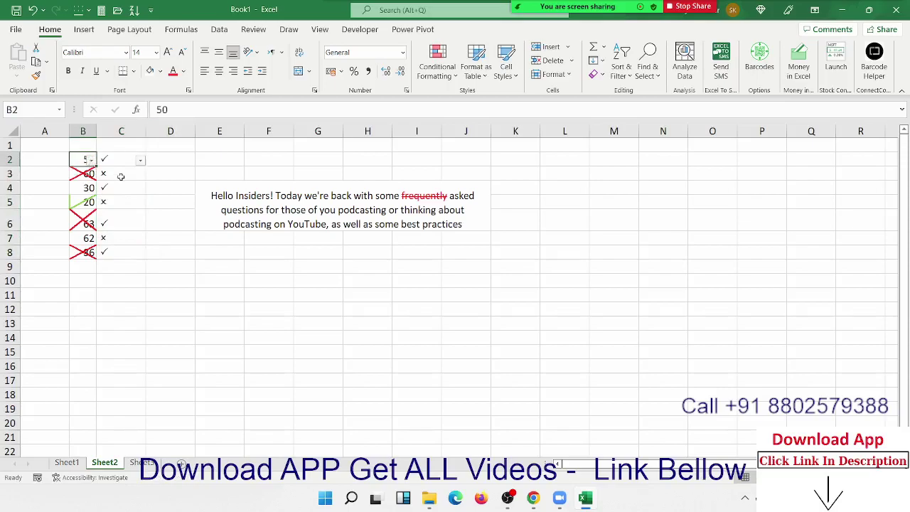
left_click(140, 160)
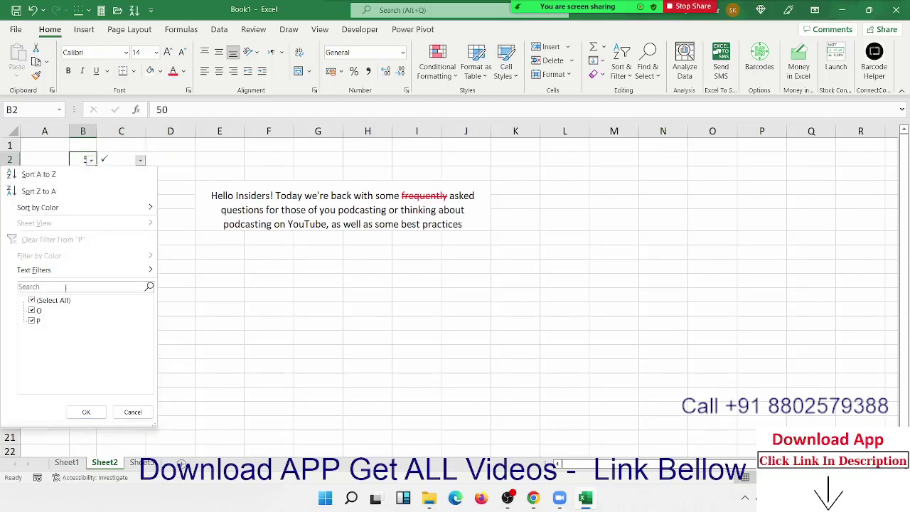
left_click(39, 311)
left_click(86, 412)
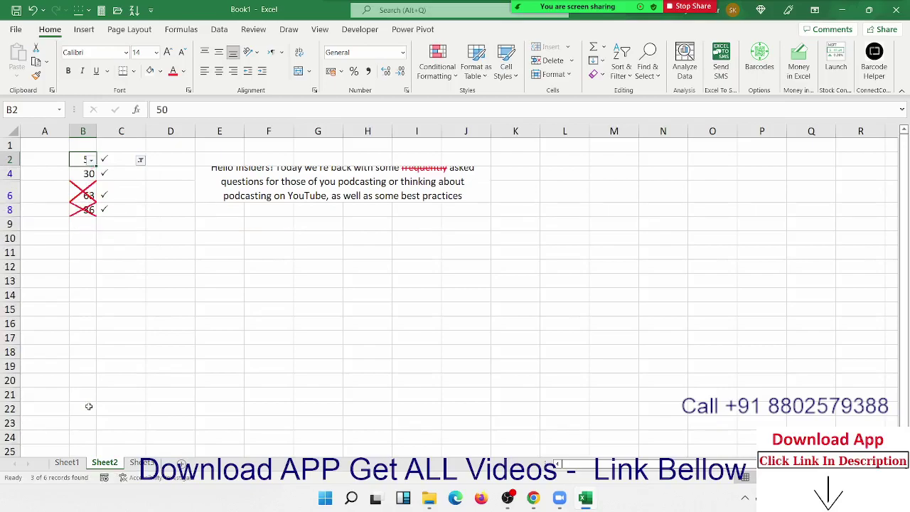
left_click(140, 160)
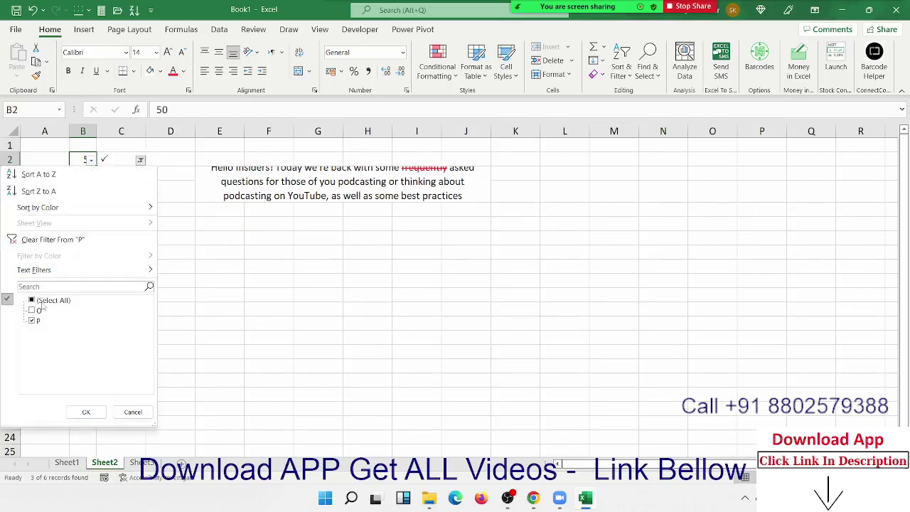
left_click(32, 311)
left_click(86, 411)
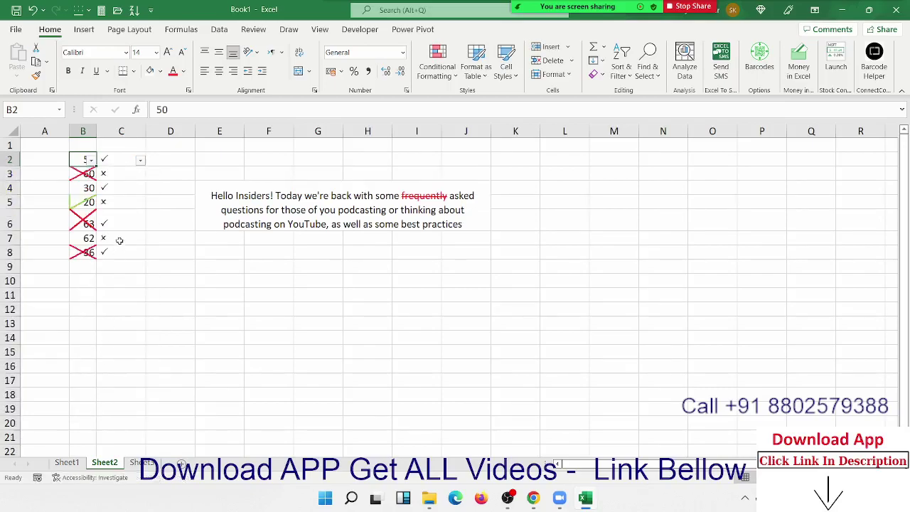
left_click_drag(120, 252, 121, 160)
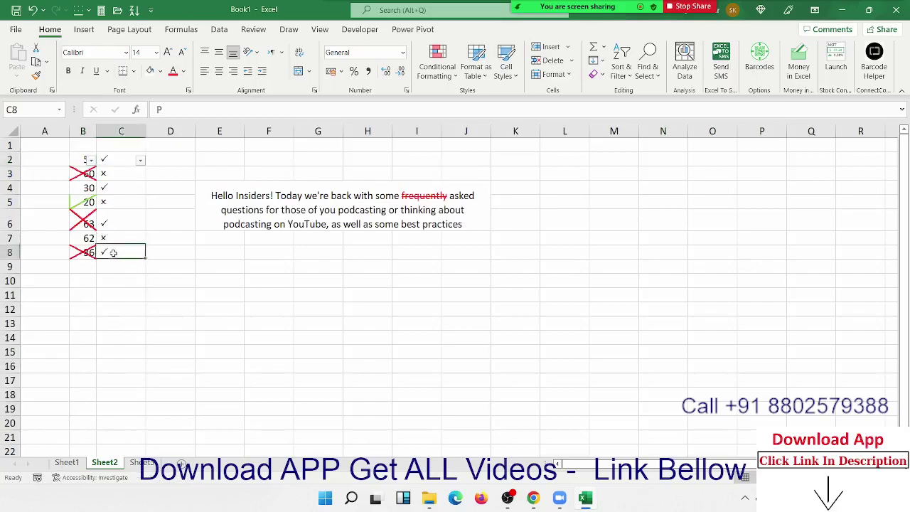
double_click(159, 109)
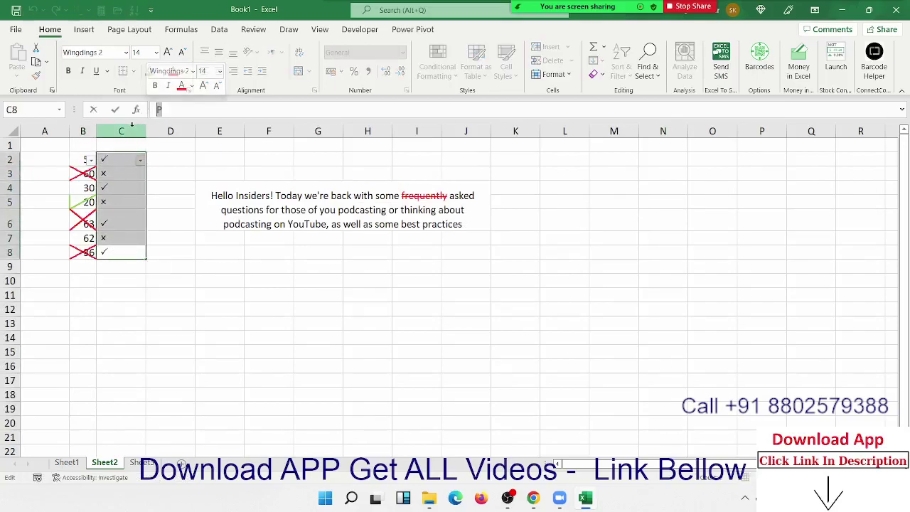
key("Escape")
left_click(124, 173)
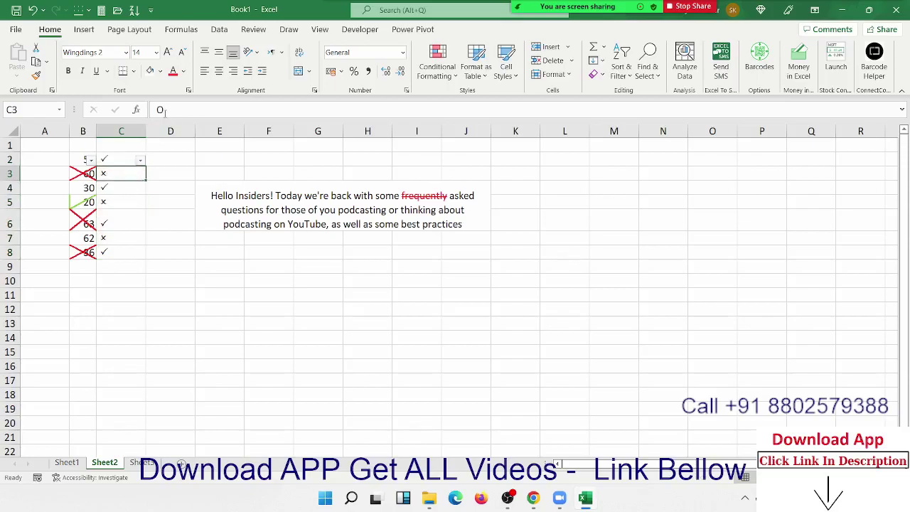
double_click(157, 109)
key("ctrl+Return")
left_click(113, 238)
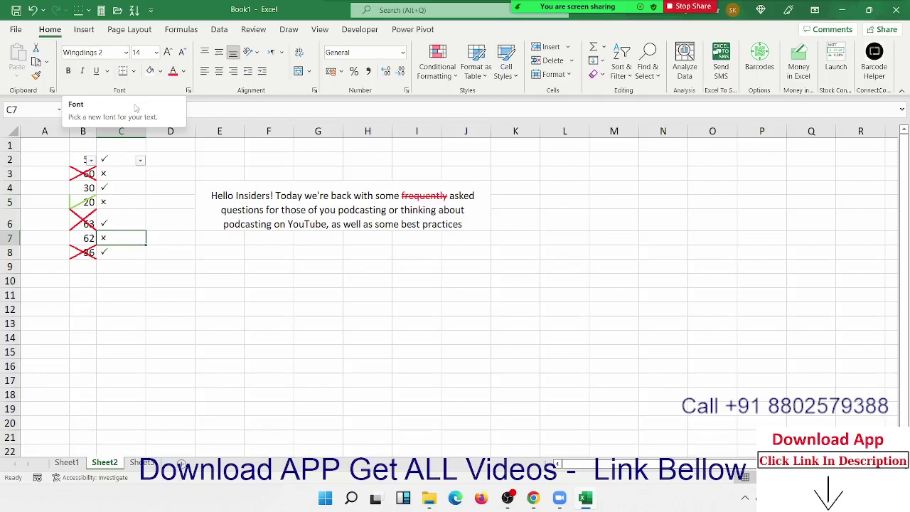
left_click(330, 305)
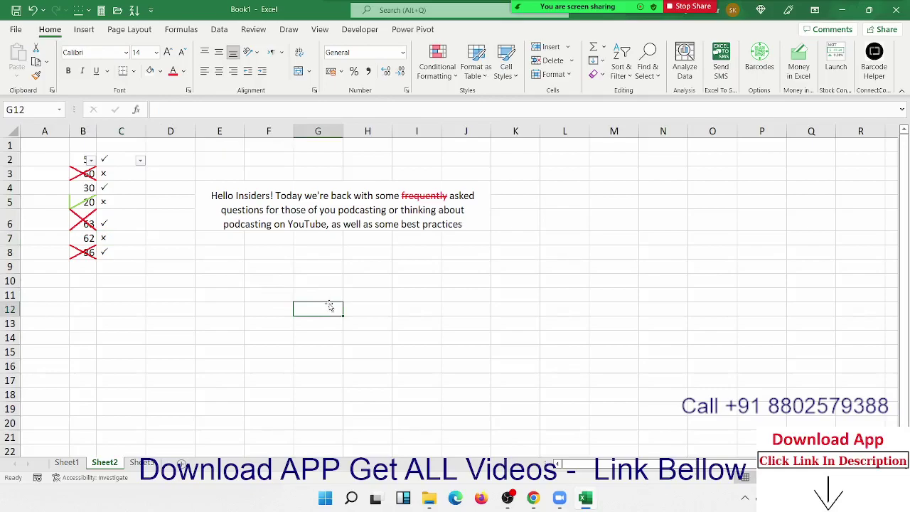
Step: Enter X in G12 and J in I12, which shows as a tick mark
left_click(312, 349)
left_click(313, 310)
type("X")
key("Return")
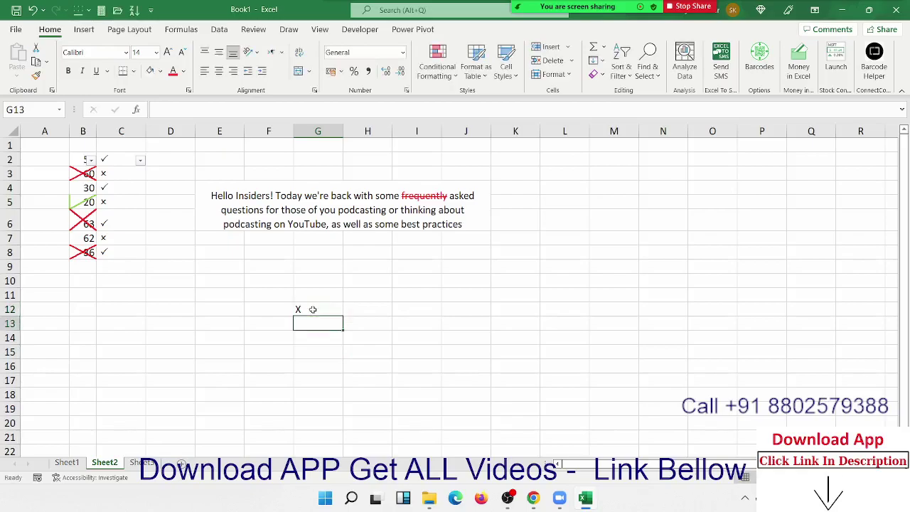
key("Right")
key("Right")
key("Right")
key("Up")
key("Left")
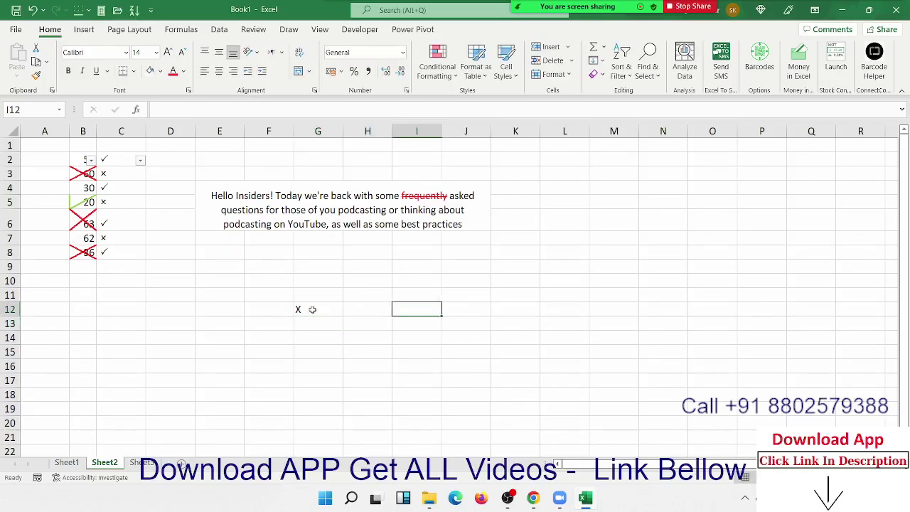
type("J")
key("Return")
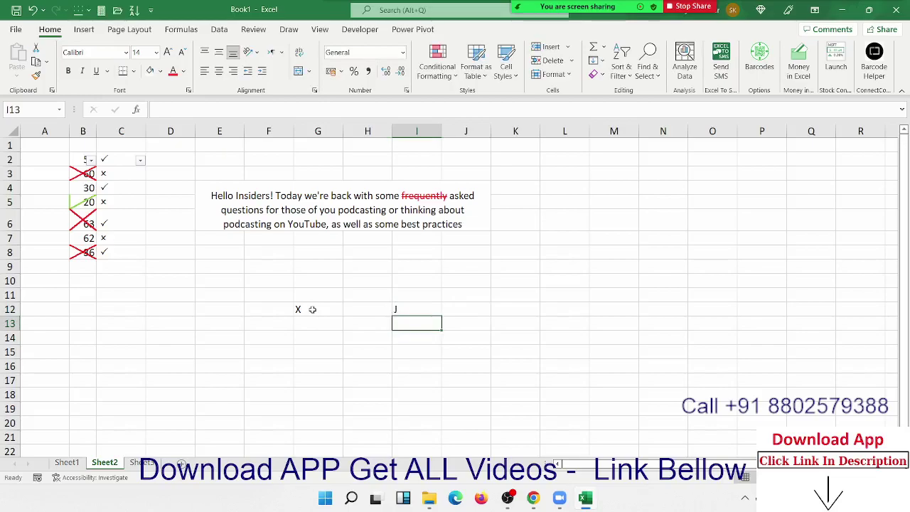
key("Up")
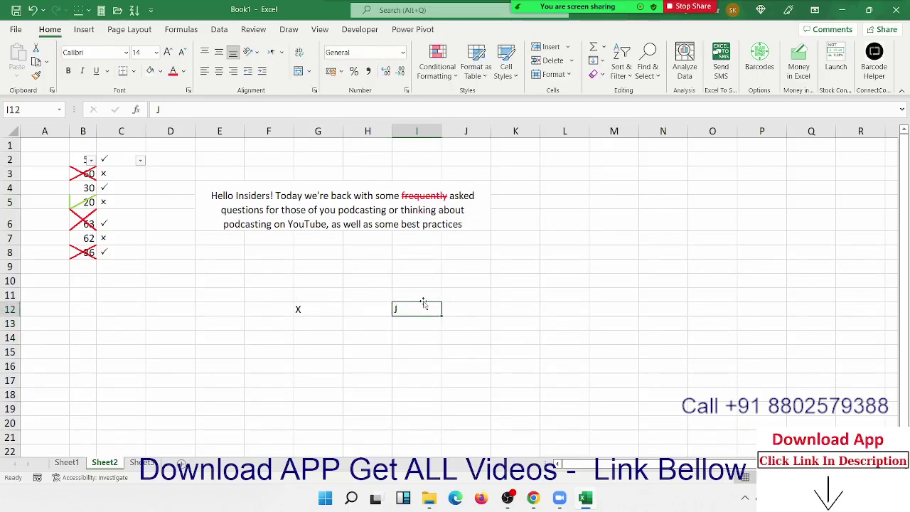
Step: Rotate the text in I12 to a -49 degree orientation
left_click(314, 90)
left_click_drag(446, 144, 557, 124)
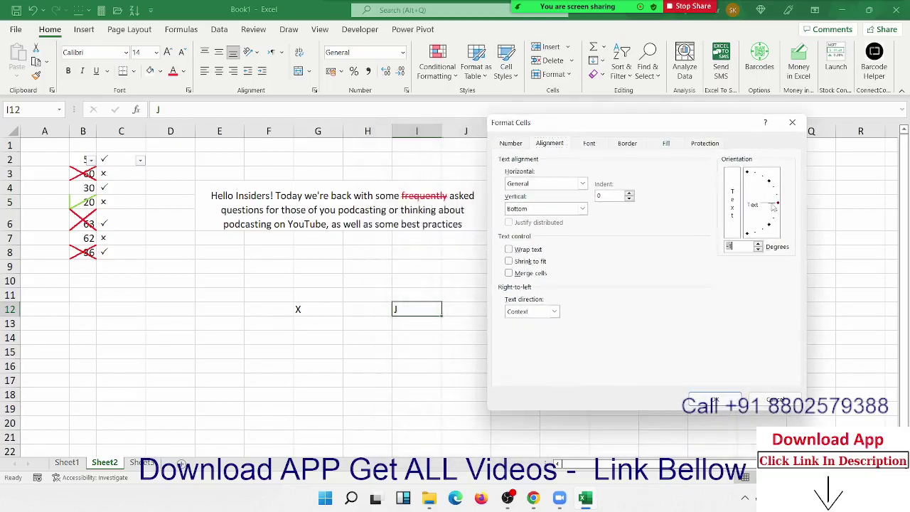
left_click_drag(773, 207, 775, 233)
left_click_drag(774, 235, 777, 240)
left_click(715, 402)
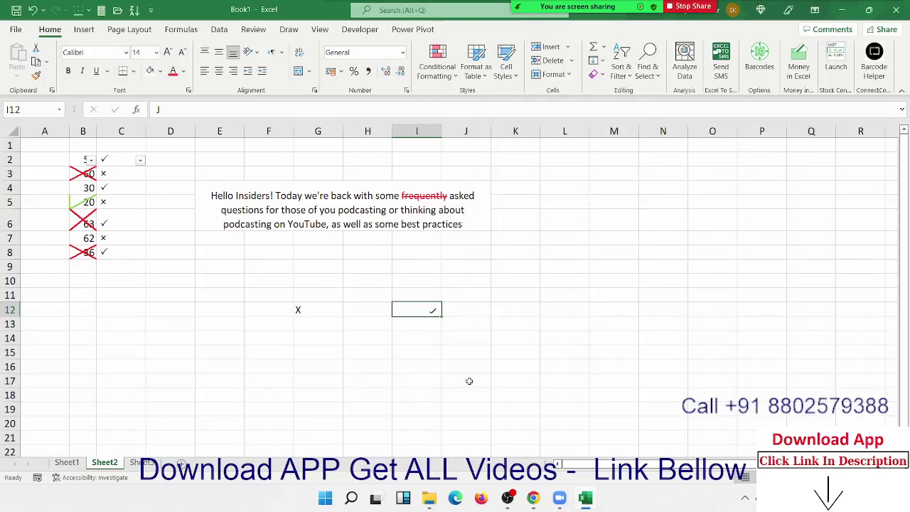
left_click(432, 377)
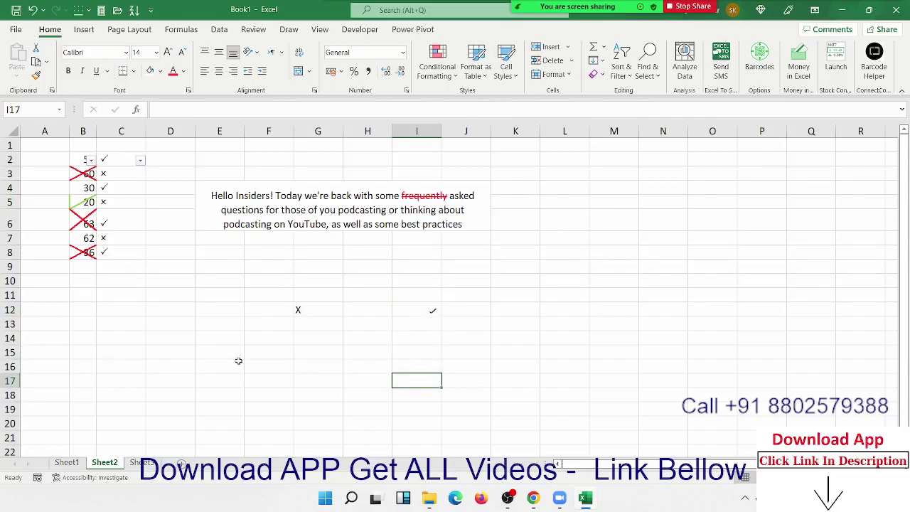
left_click(437, 312)
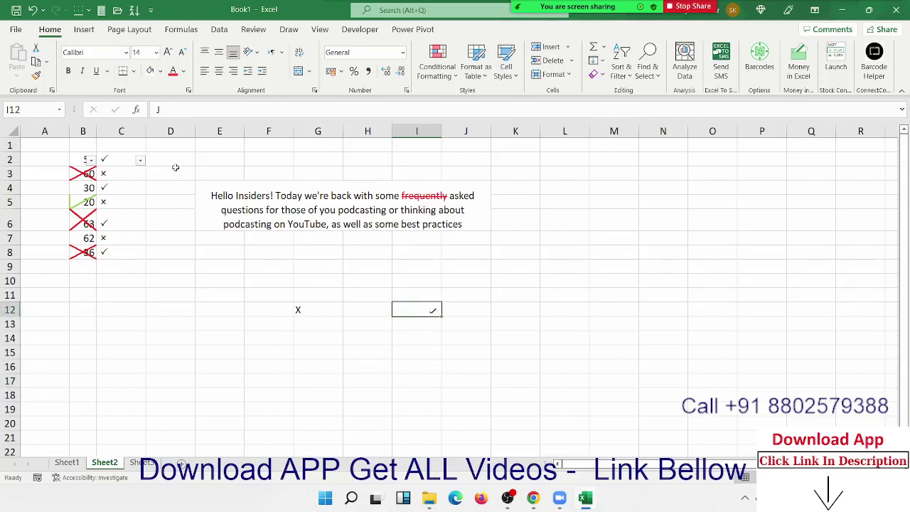
Step: On Sheet3, type the headings Sr No in A4 and Name in B4
left_click(142, 462)
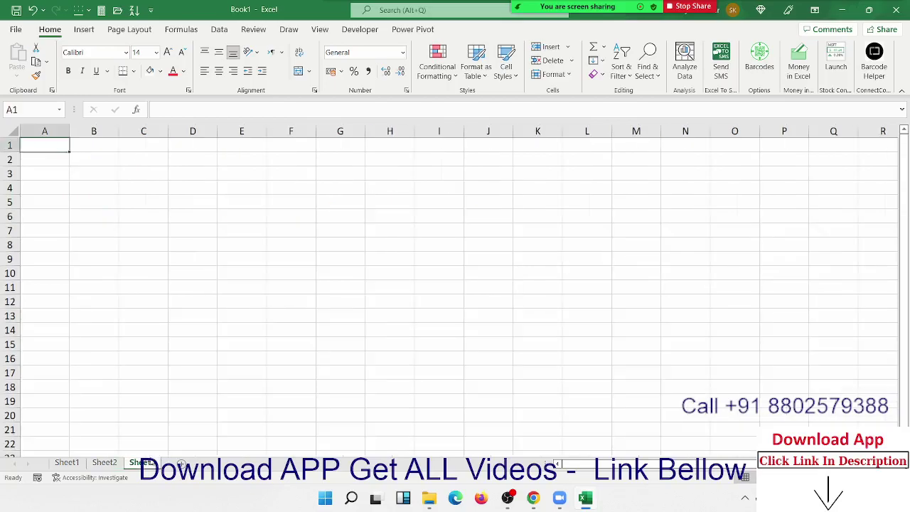
left_click(47, 188)
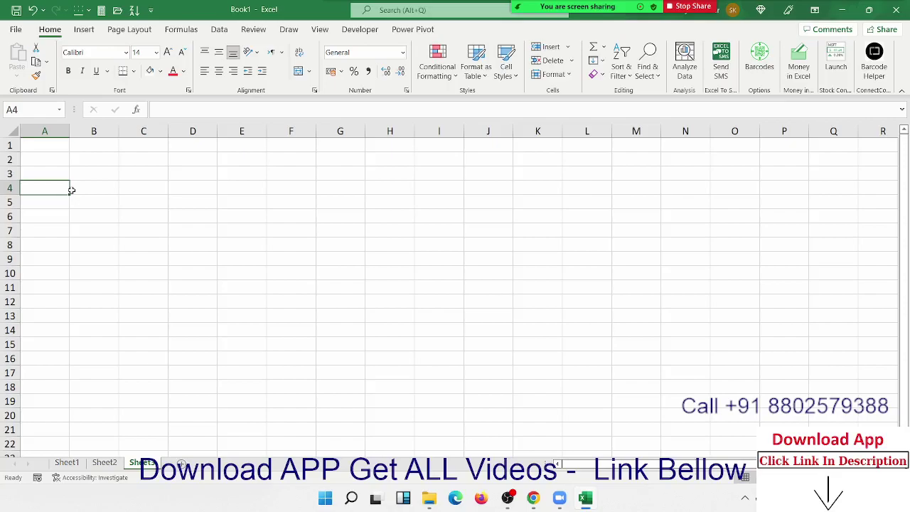
type("Sr No")
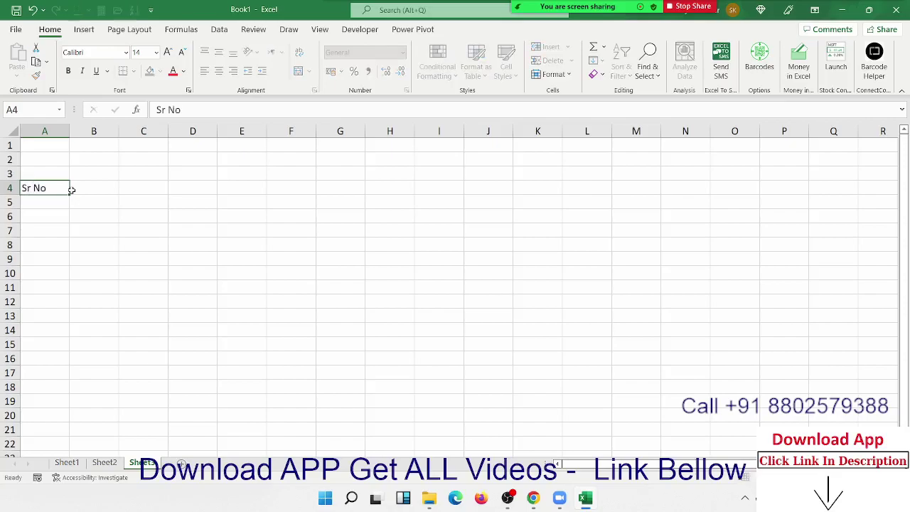
key("Tab")
type("Name")
key("Tab")
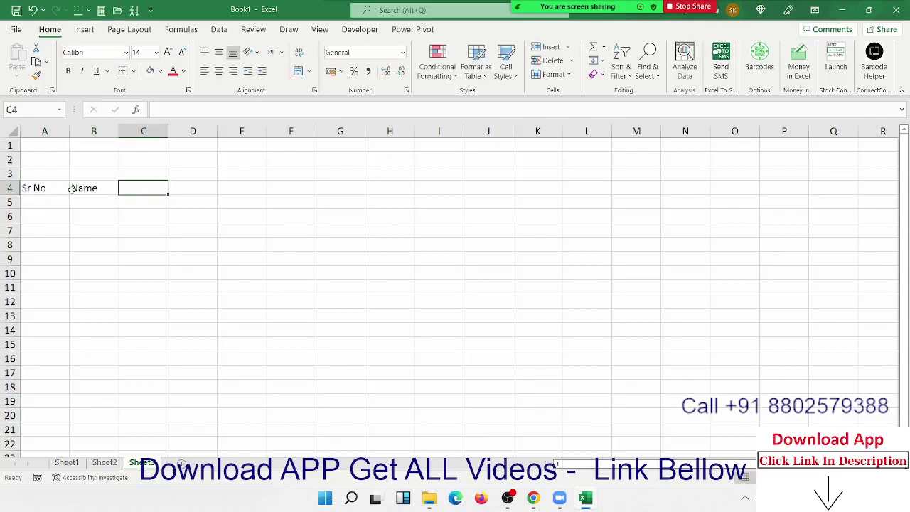
Step: Enter 1 June in C4 and format it as the date 01-Jun-22
type("1/1")
key("Escape")
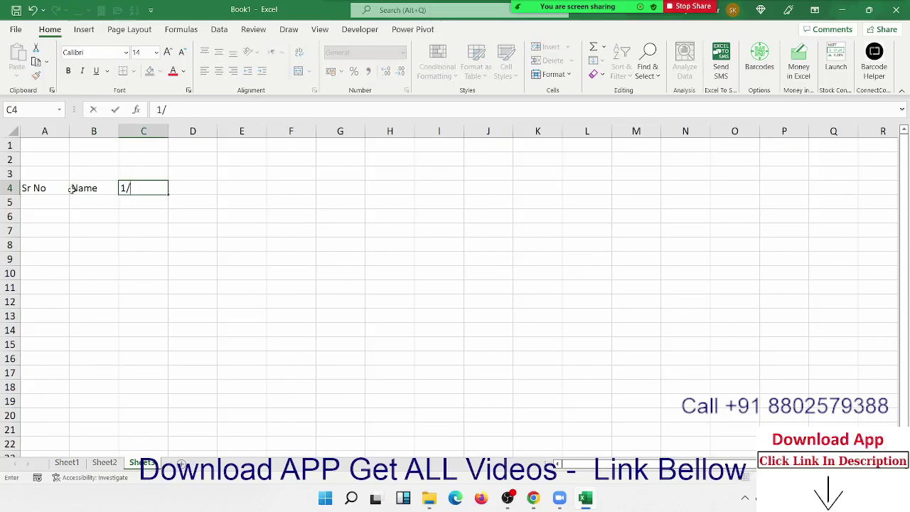
type("6")
key("Return")
key("Up")
key("Right")
key("Right")
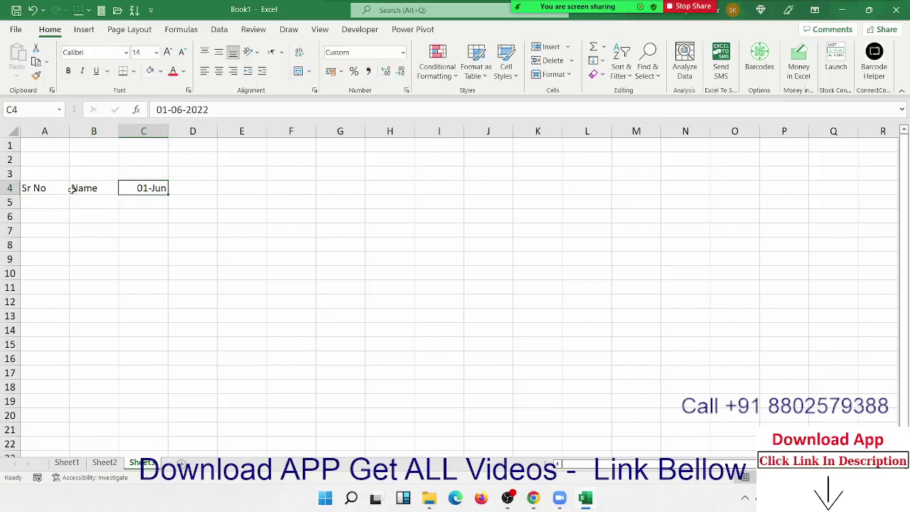
key("ctrl+shift+3")
Step: Enter the formula =C4+1 in D4 to give 02-Jun-22
left_click(179, 190)
type("=")
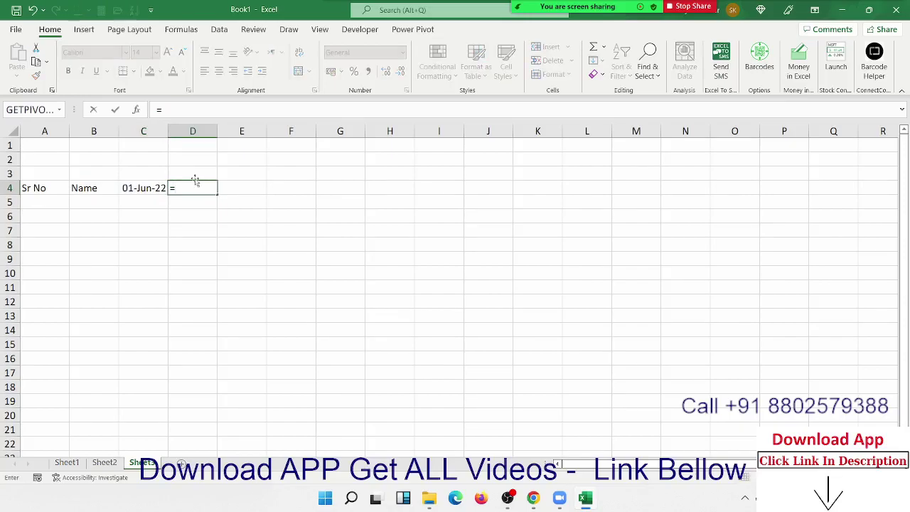
left_click(144, 183)
type("+1")
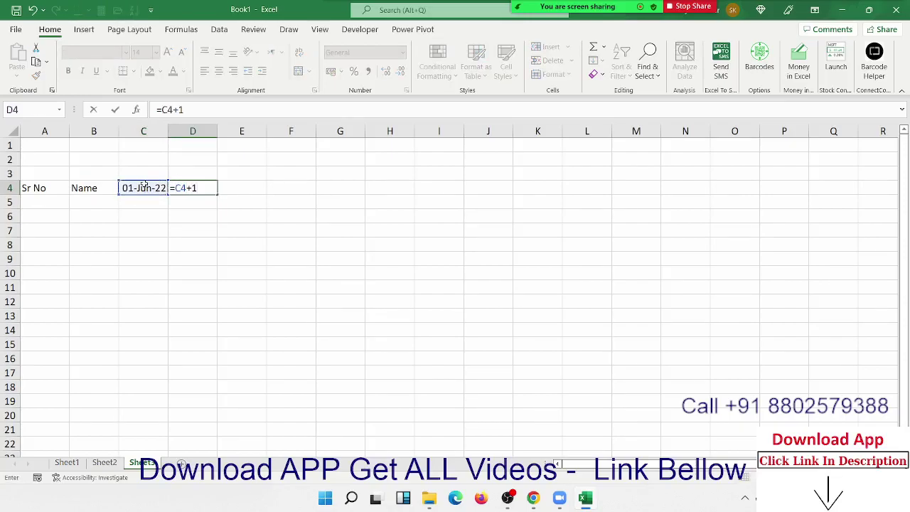
key("Return")
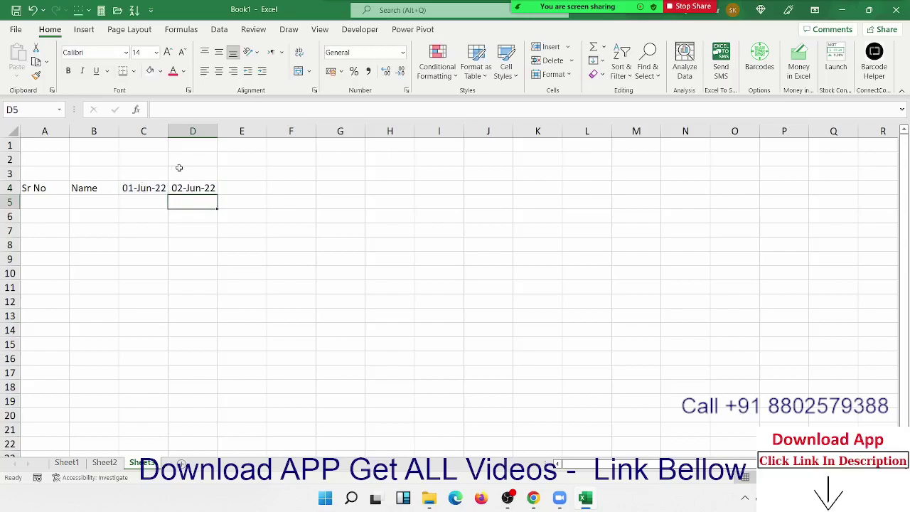
Step: Fill the next-day dates across row 4 and clear the dates past 30-Jun-22
left_click(198, 187)
mouse_move(217, 194)
left_mouse_down()
mouse_move(819, 264)
mouse_move(889, 261)
left_mouse_up()
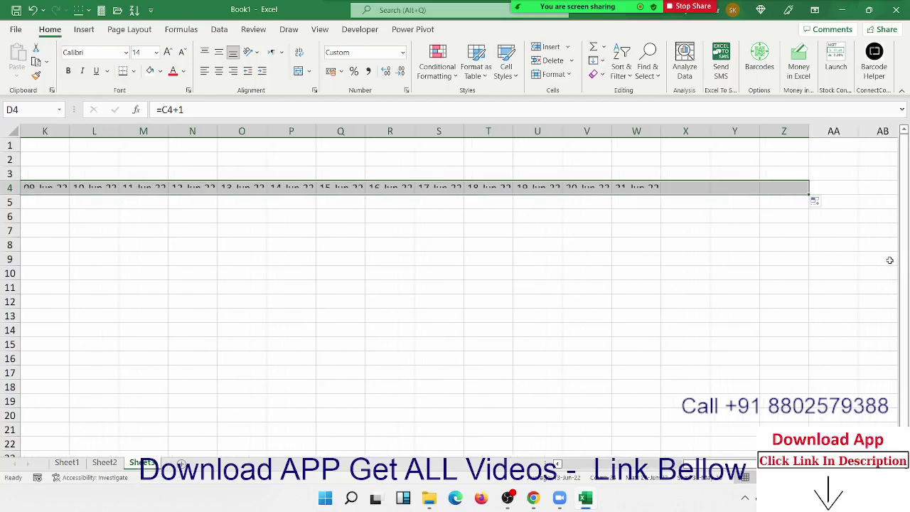
left_click(782, 187)
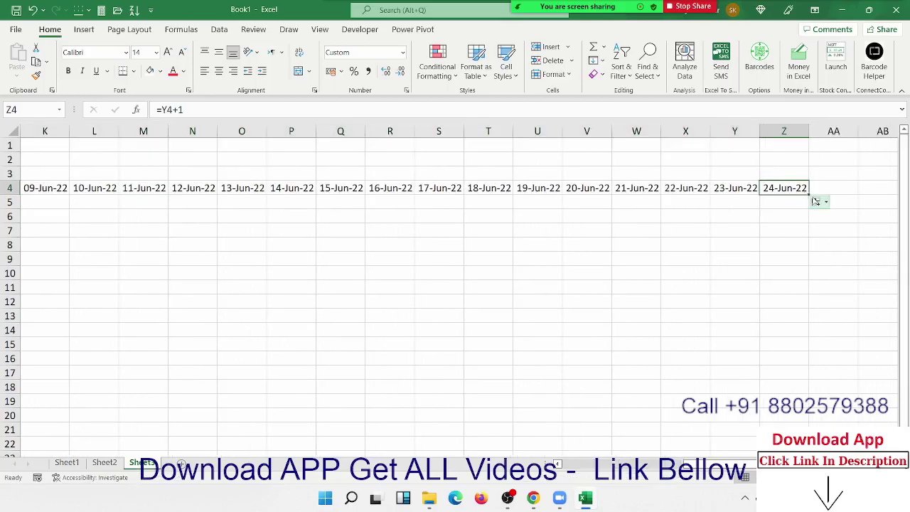
mouse_move(808, 194)
left_mouse_down()
mouse_move(873, 232)
mouse_move(864, 232)
left_mouse_up()
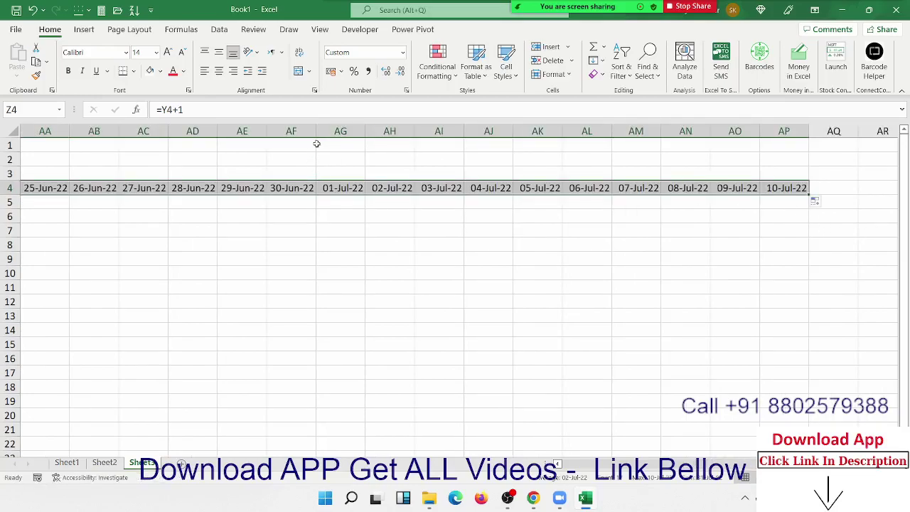
left_click_drag(316, 143, 846, 217)
key("Delete")
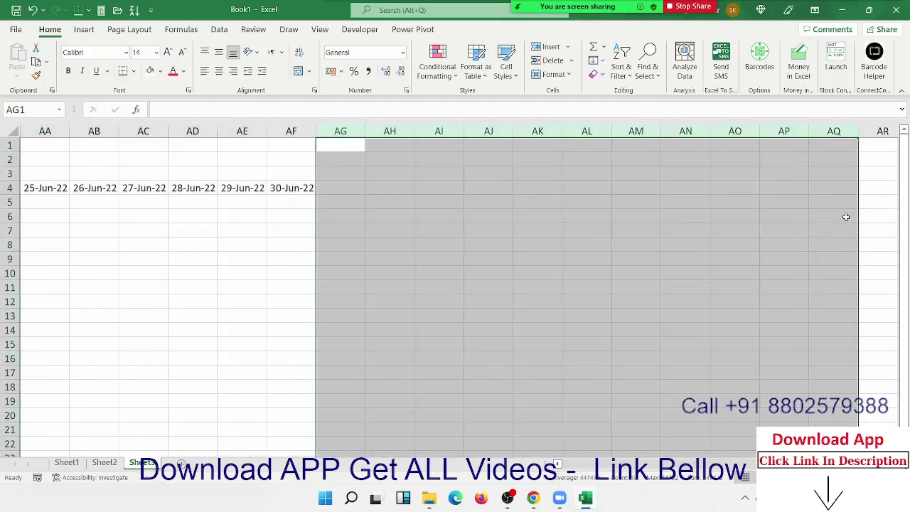
Step: Type serial numbers 1 to 5 in A5:A9 under Sr No
key("Left")
key("Down")
key("Down")
key("Down")
key("ctrl+Left")
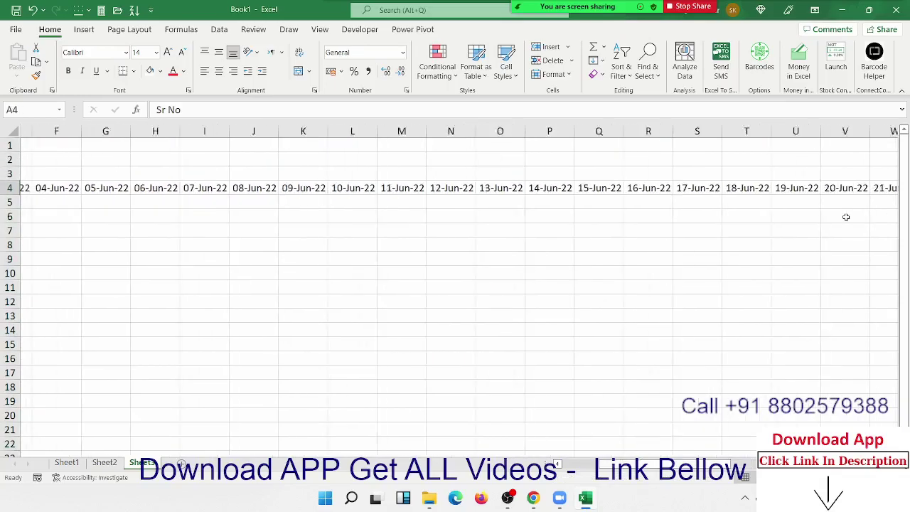
key("Down")
type("1")
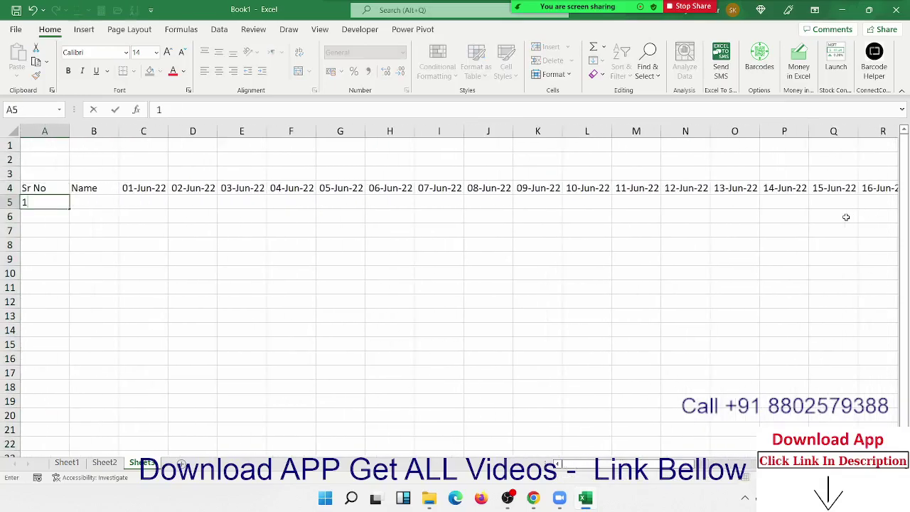
key("Return")
type("2")
key("Return")
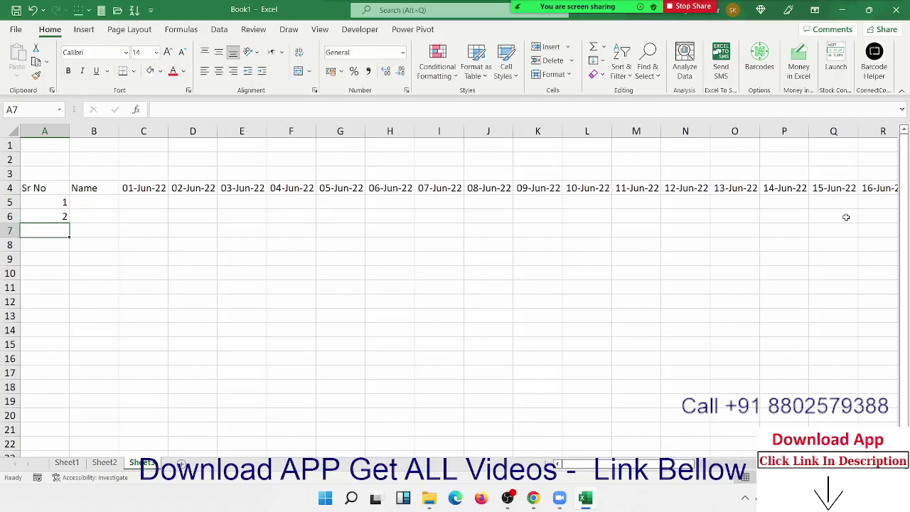
type("3")
key("Return")
type("4")
key("Return")
type("5")
key("Return")
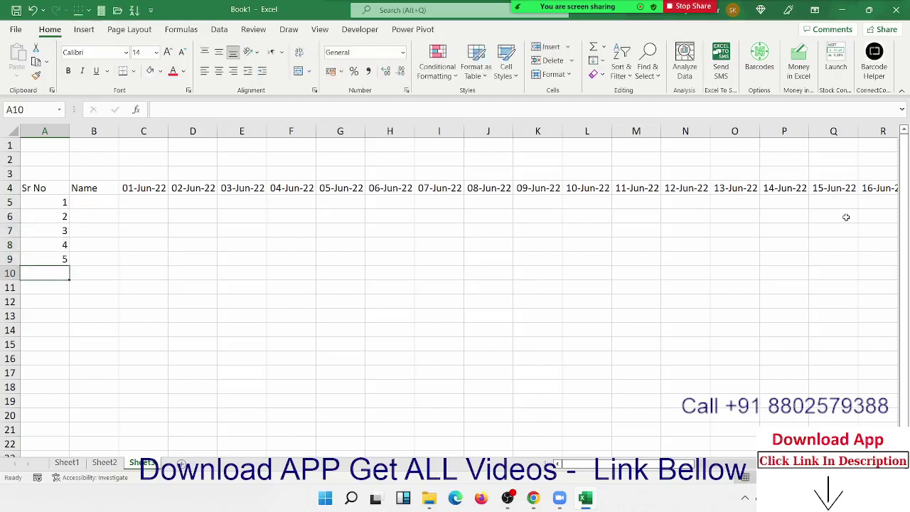
Step: Select the serial numbers in A5:A7 as a fill pattern
key("Up")
key("ctrl+Up")
key("Right")
key("Down")
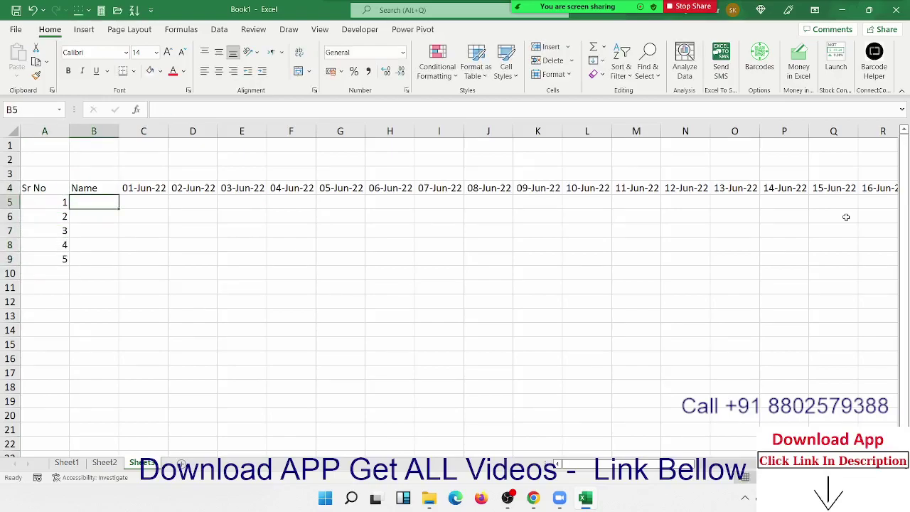
mouse_move(59, 200)
left_mouse_down()
mouse_move(57, 242)
mouse_move(68, 259)
mouse_move(61, 372)
mouse_move(68, 336)
left_mouse_up()
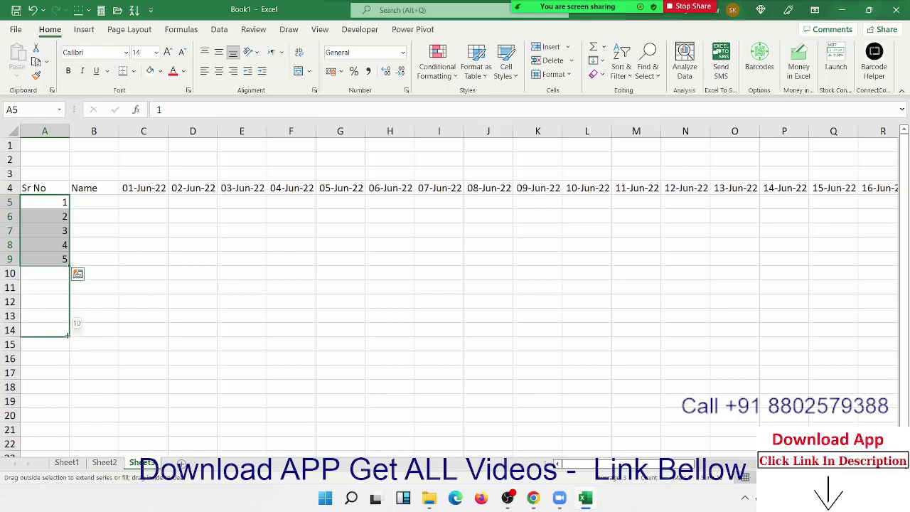
Step: Continue the serials to 10 and fill B5:B14 with the ten student names
left_click(88, 198)
type("Puja")
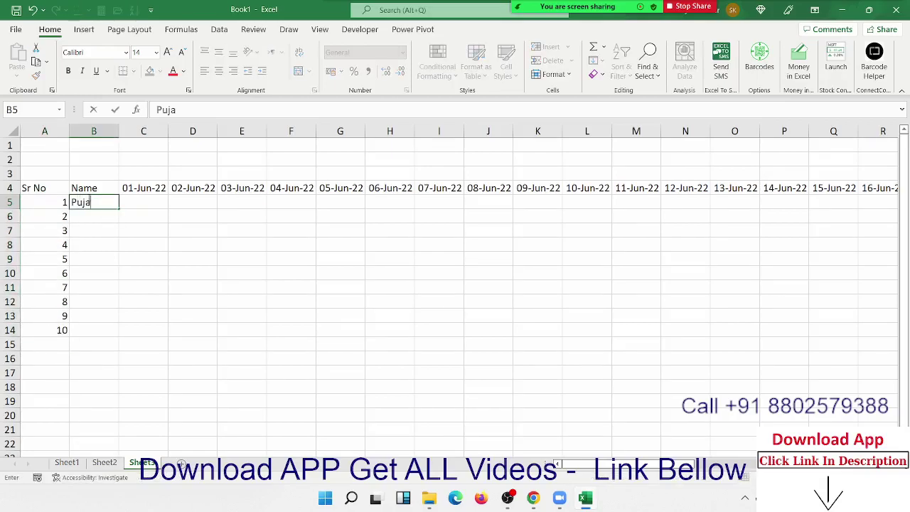
left_click(98, 241)
left_click(103, 205)
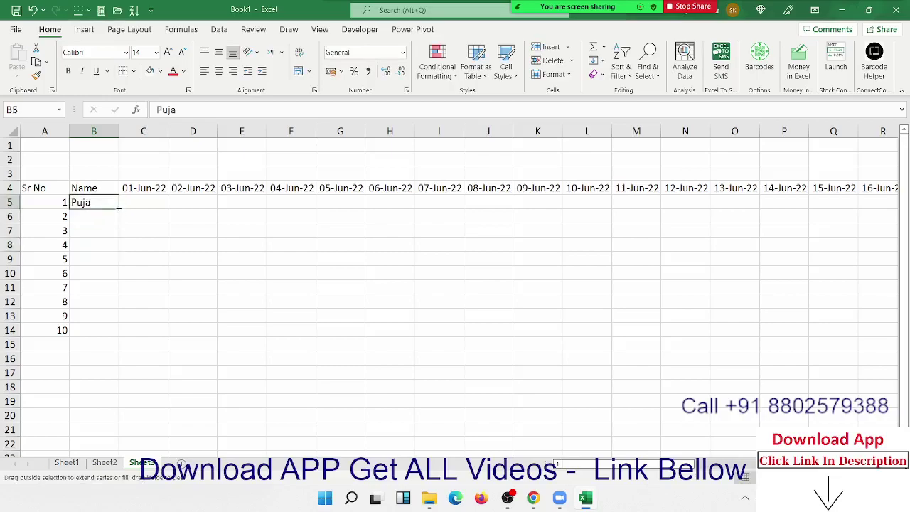
key("ctrl+v")
Step: Fill P into every attendance cell from C5 through 30-Jun-22 in row 14
left_click(131, 206)
type("P")
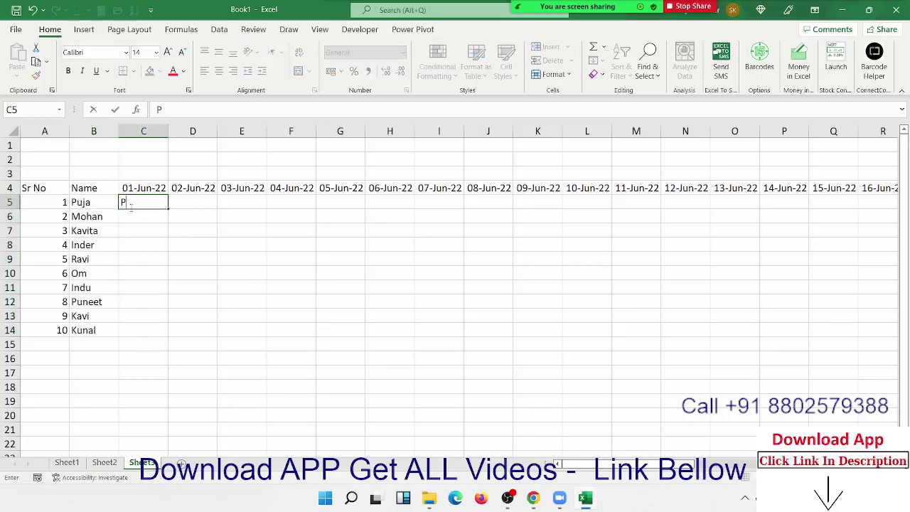
key("Return")
key("Up")
key("Up")
key("ctrl+Right")
key("Down")
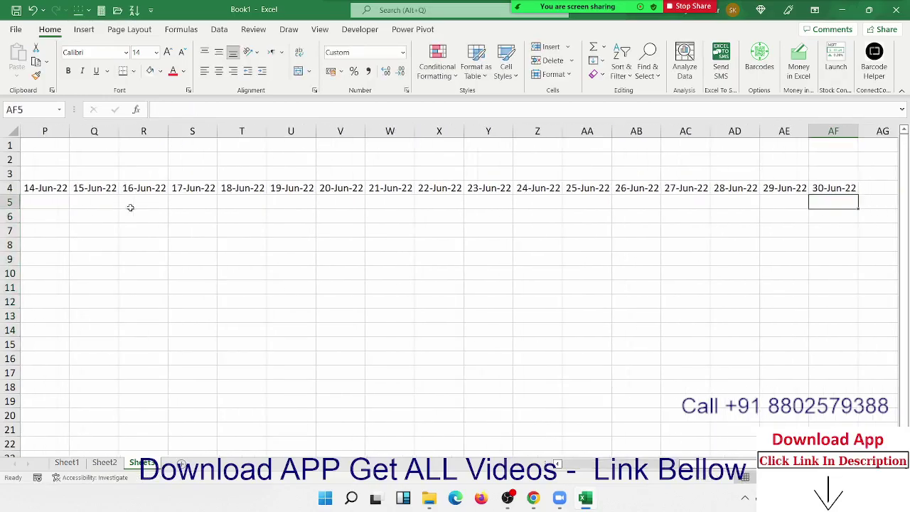
key("ctrl+shift+Left")
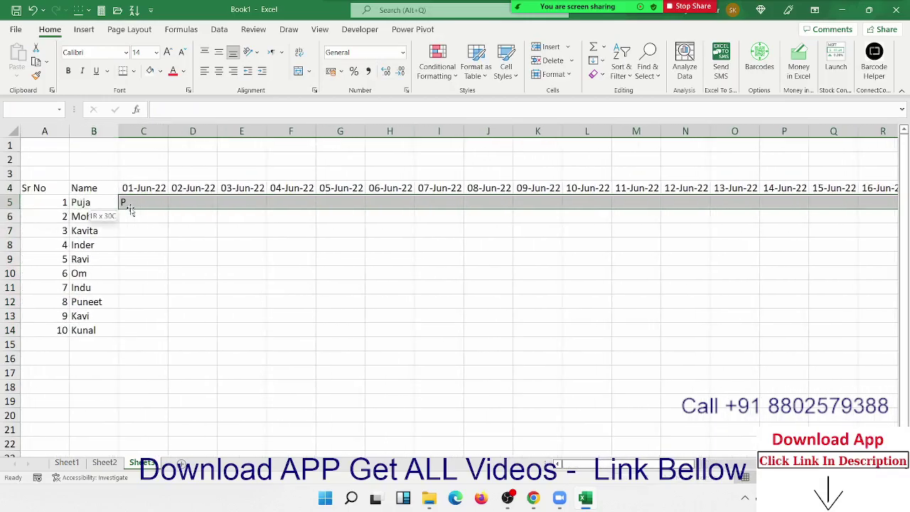
key("shift+Down")
key("shift+Down")
key("shift+Down")
key("shift+Down")
key("shift+Down")
key("shift+Down")
key("shift+Down")
key("shift+Down")
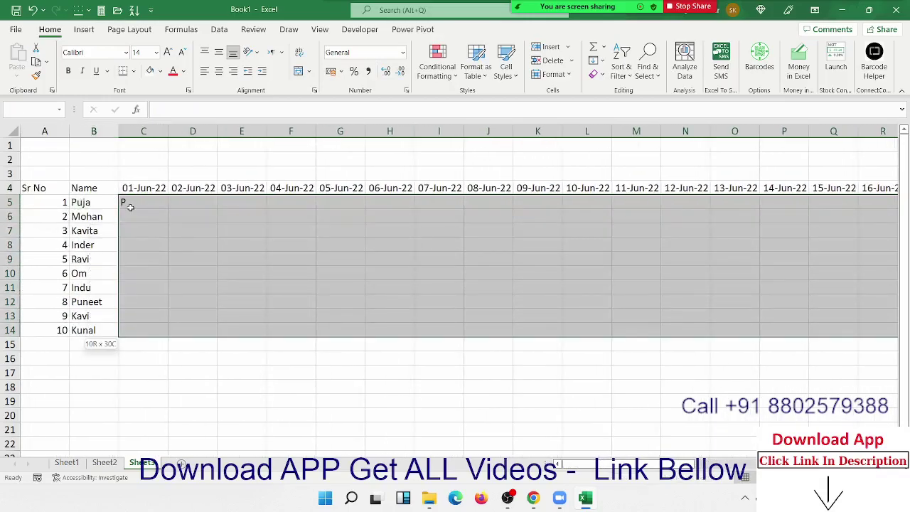
key("ctrl+Return")
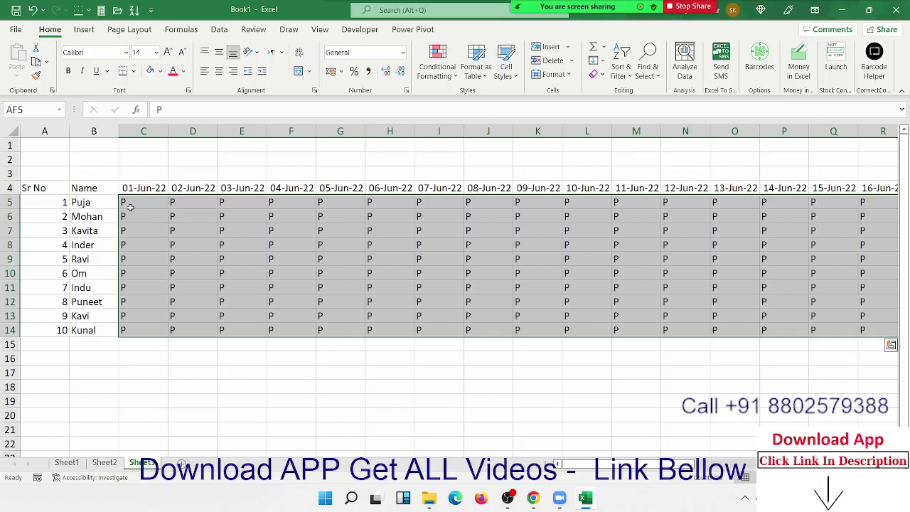
Step: Apply All Borders to the table A4:AF14 and open the print preview
key("Left")
key("Up")
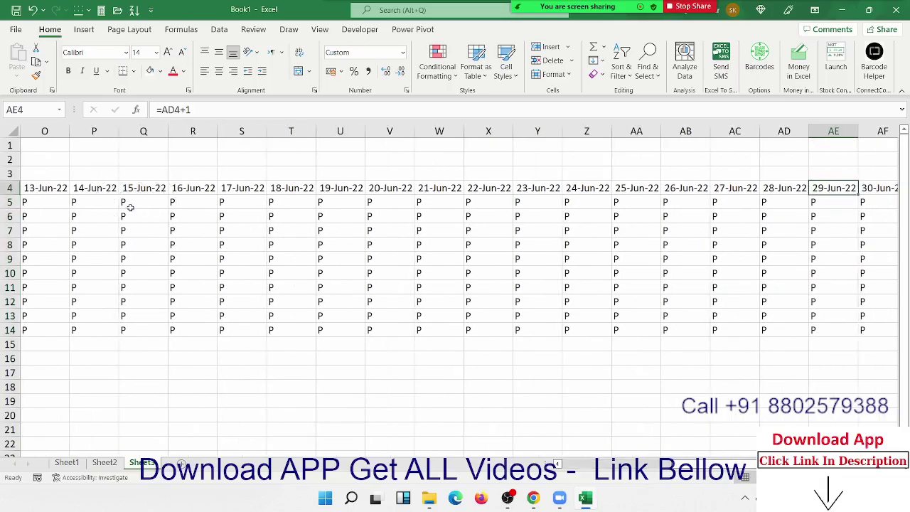
key("Home")
key("ctrl+shift+Right")
key("ctrl+shift+Down")
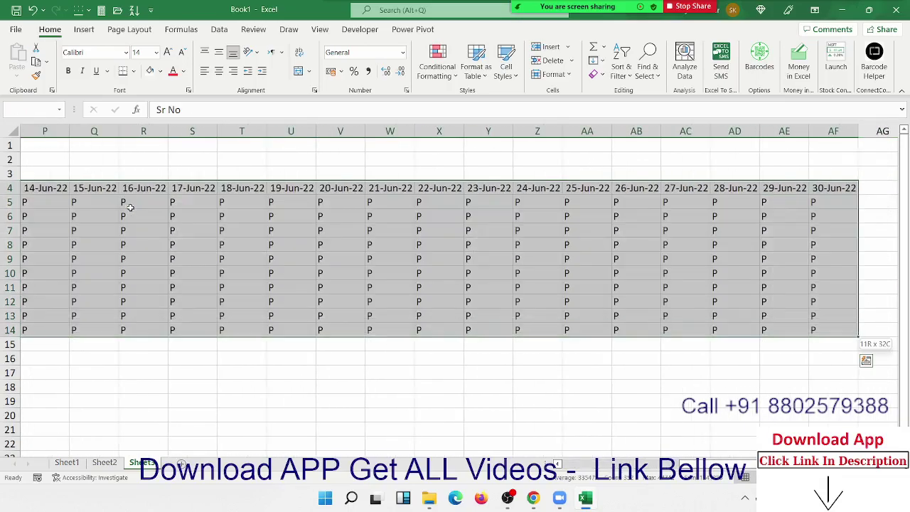
left_click(133, 71)
left_click(160, 191)
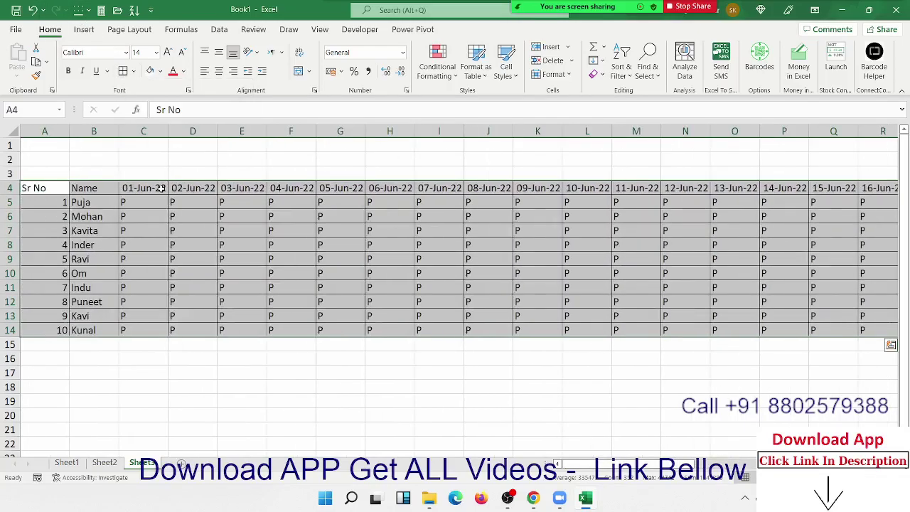
left_click(183, 222)
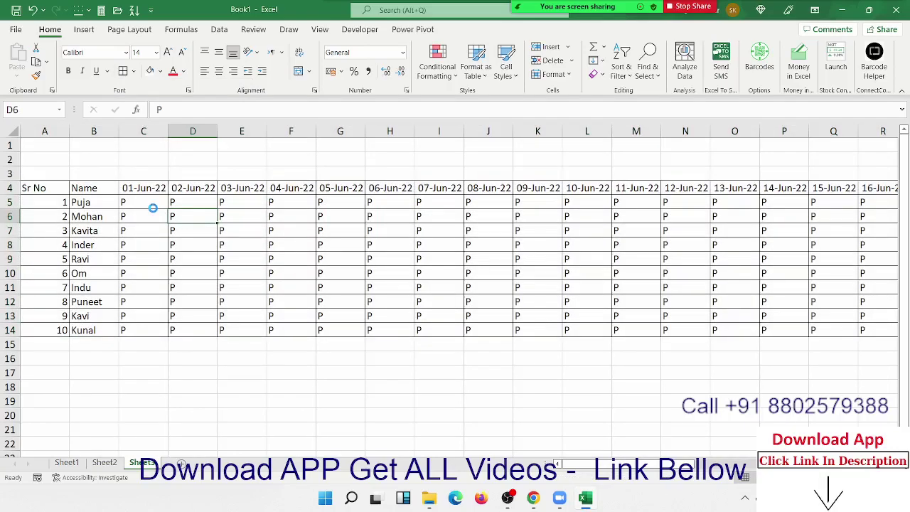
key("ctrl+p")
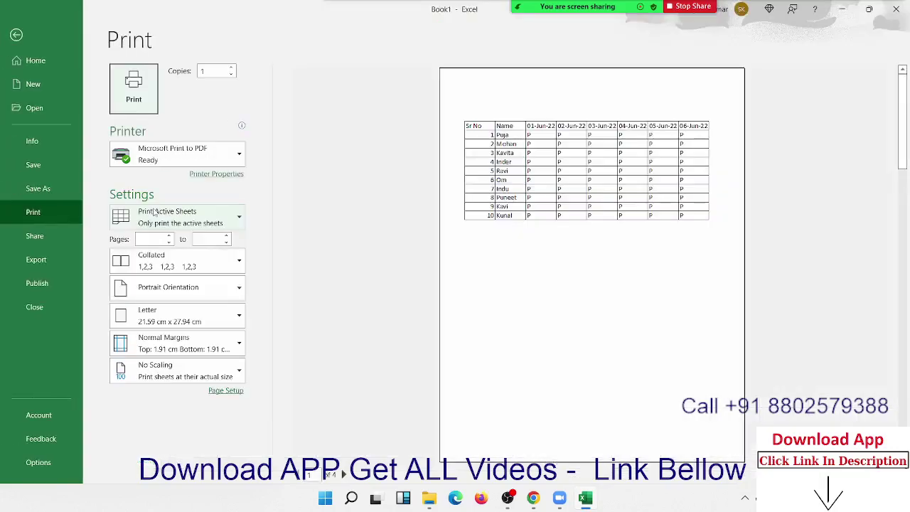
Step: Set Narrow margins, A4 paper and Landscape orientation in print settings, then return to the sheet
key("Escape")
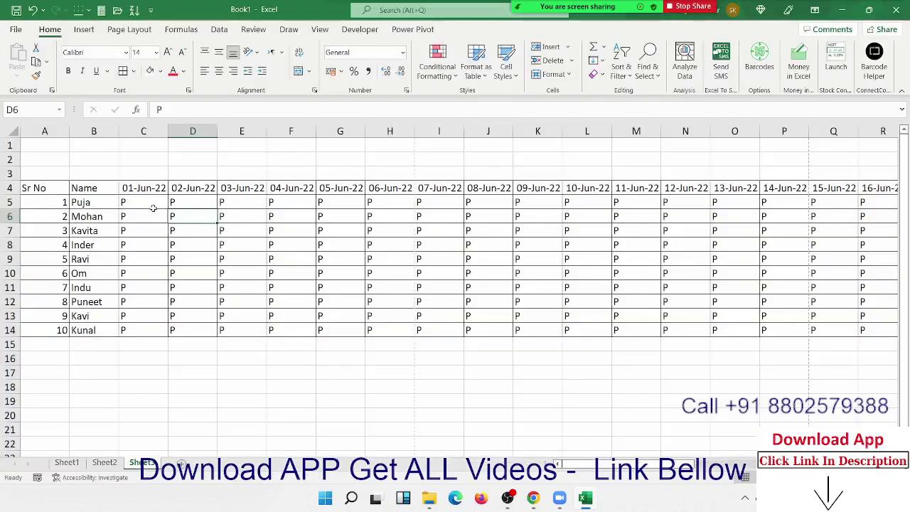
key("ctrl+p")
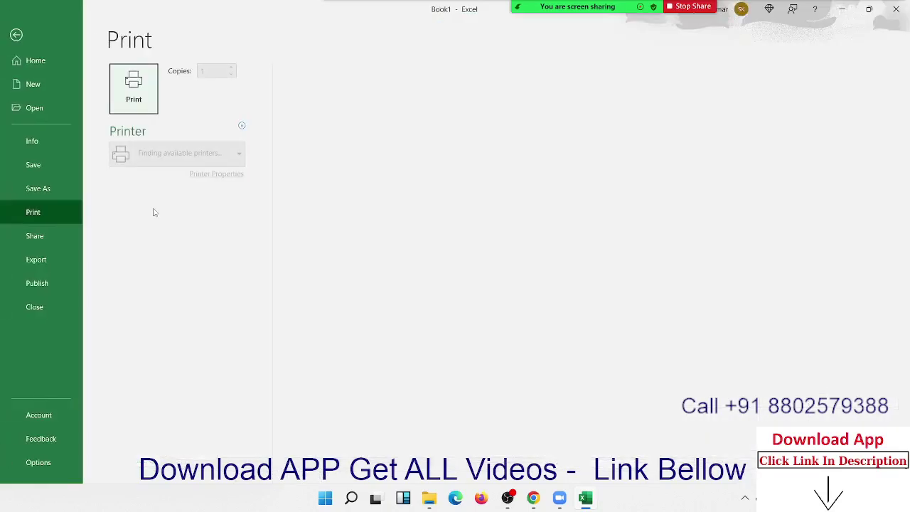
key("Escape")
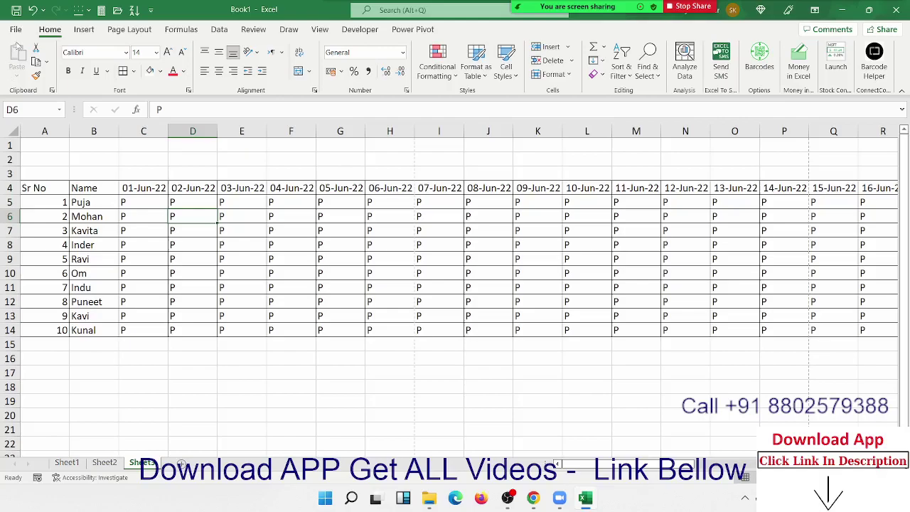
left_click(17, 30)
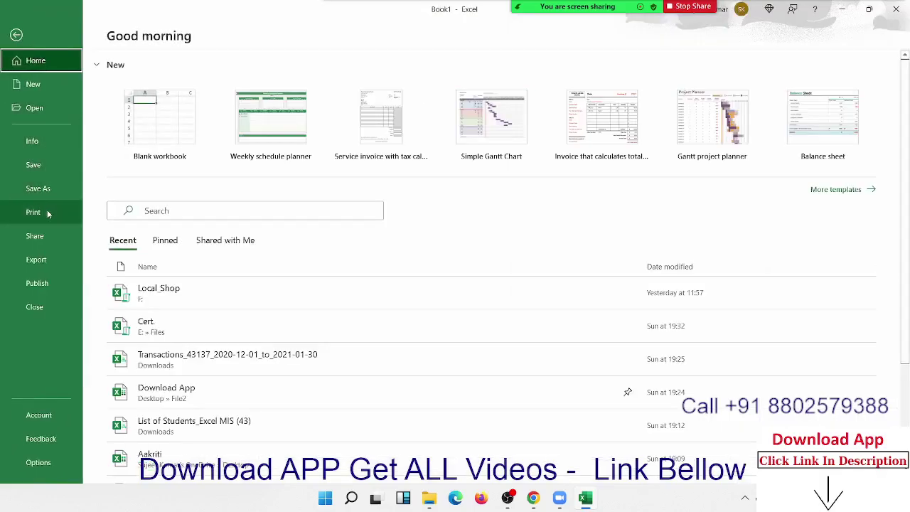
left_click(47, 211)
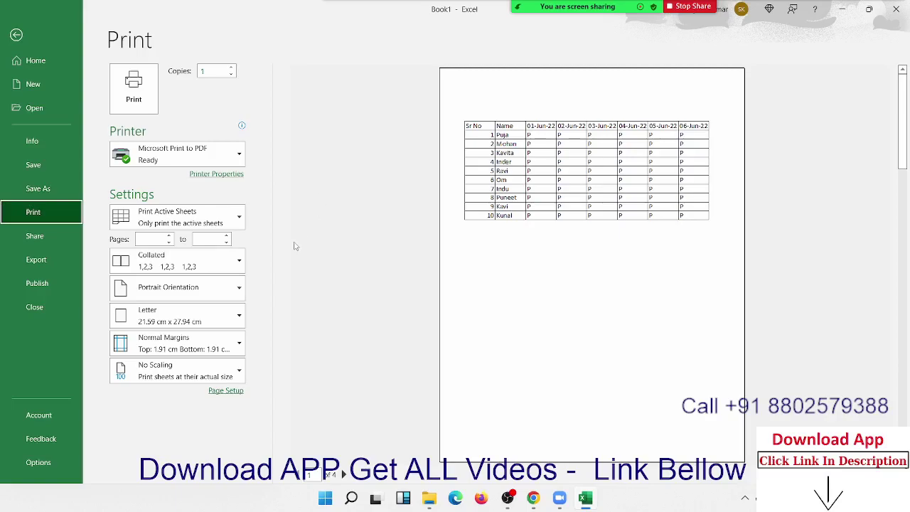
left_click(190, 349)
left_click(172, 291)
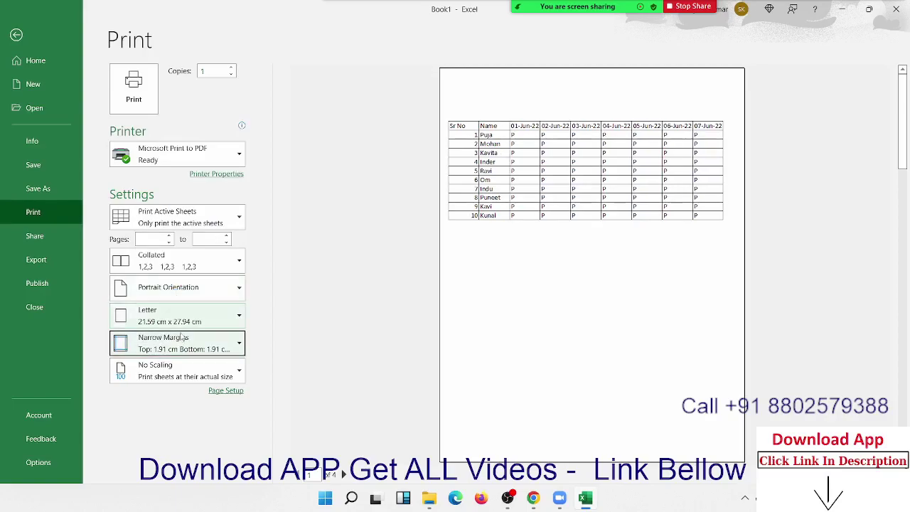
left_click(179, 326)
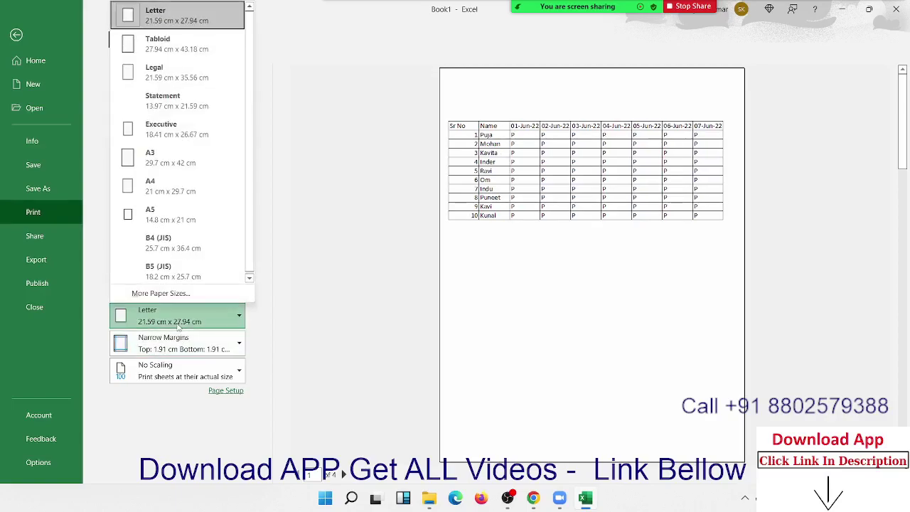
left_click(155, 180)
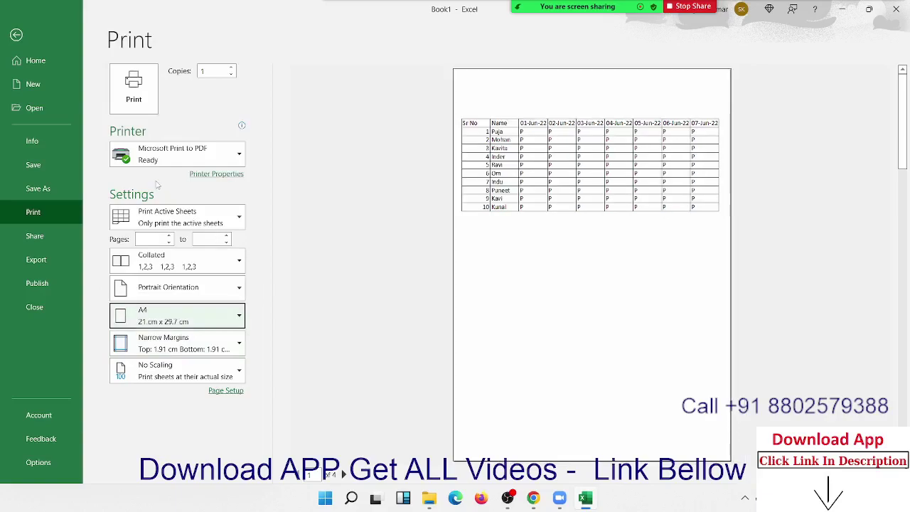
left_click(194, 286)
left_click(190, 344)
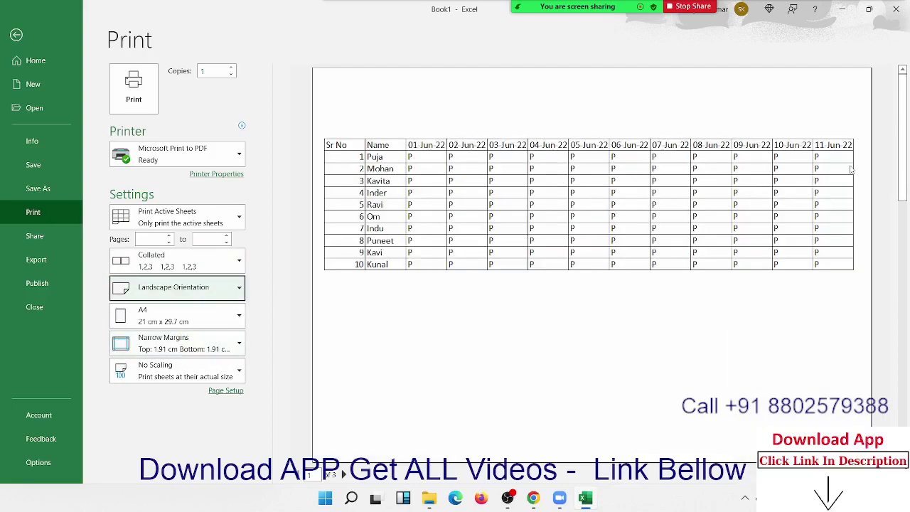
left_click(16, 35)
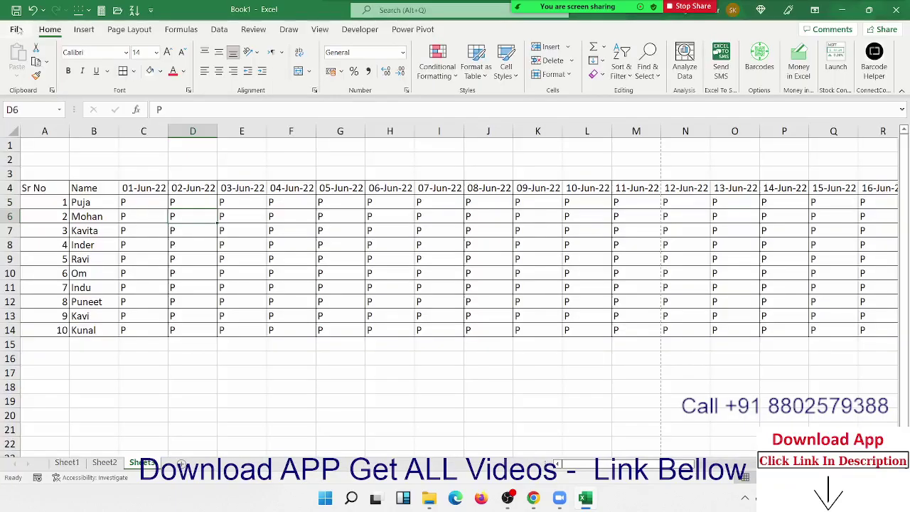
Step: Select the header row A4:AF4 and apply Rotate Text Up from Orientation
left_click_drag(149, 212, 246, 229)
mouse_move(353, 247)
left_mouse_down()
mouse_move(906, 285)
mouse_move(822, 274)
left_mouse_up()
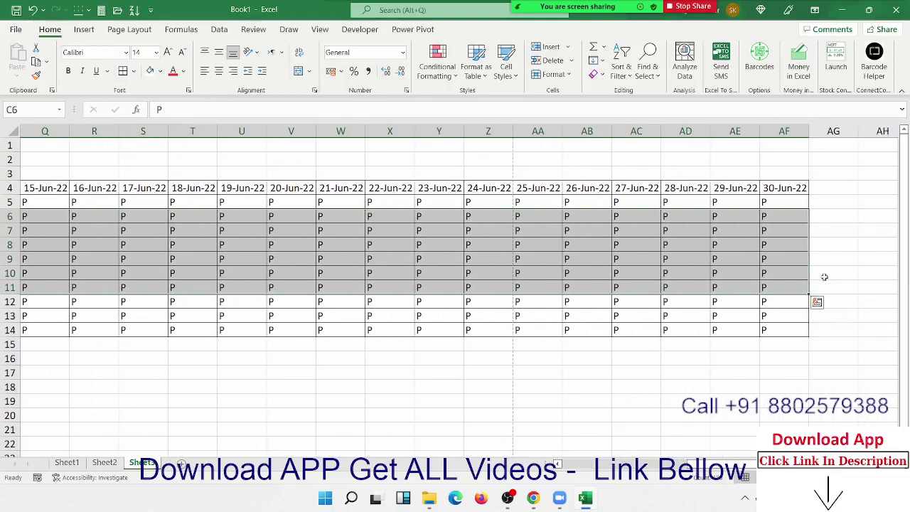
left_click(663, 230)
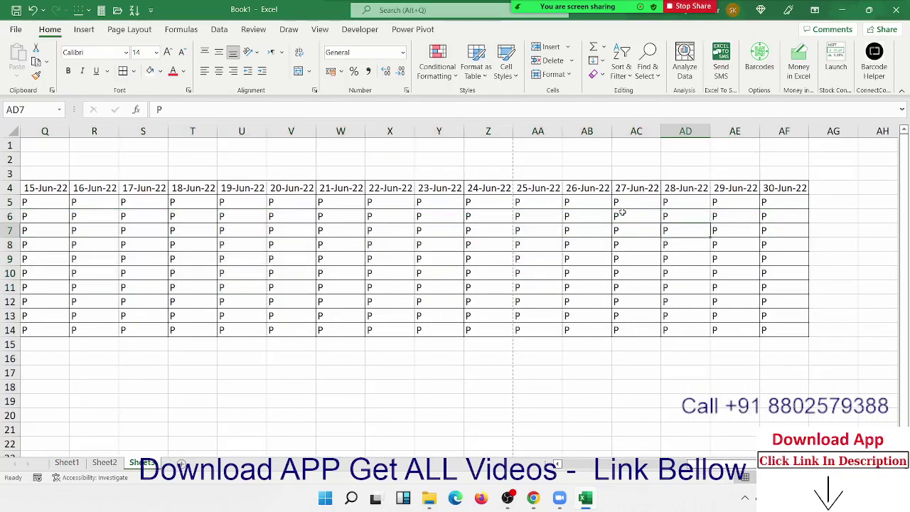
left_click(548, 192)
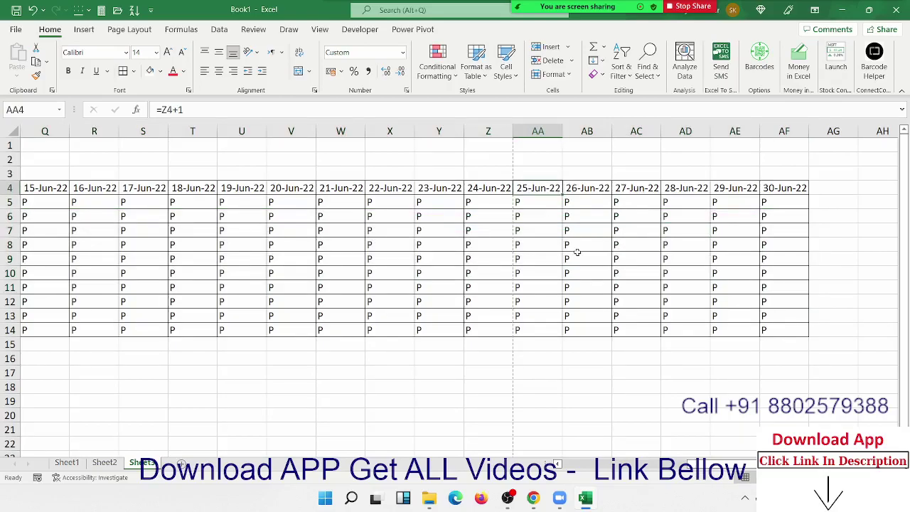
key("ctrl+Left")
left_click_drag(577, 252, 578, 252)
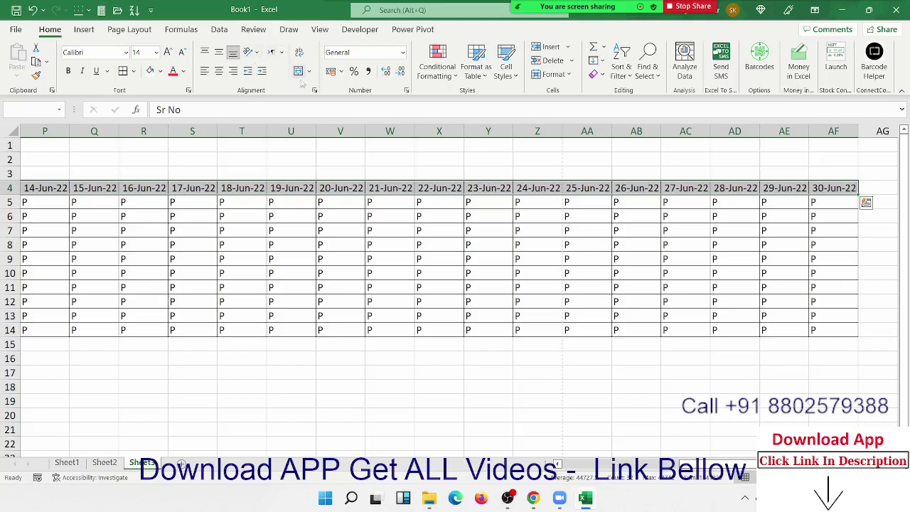
left_click(407, 92)
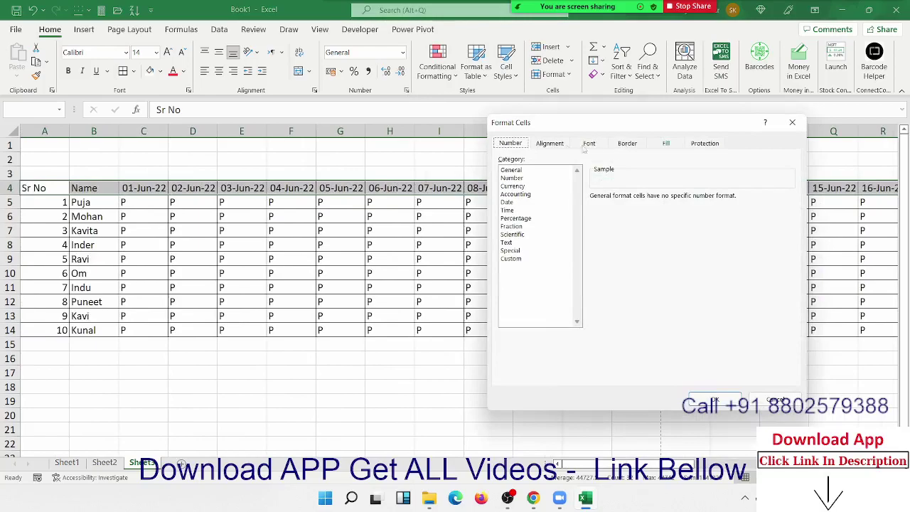
left_click(541, 145)
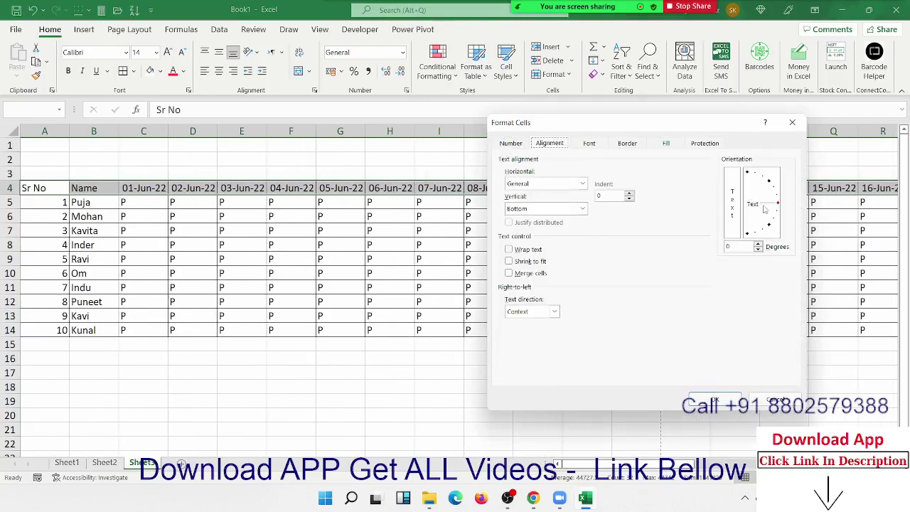
left_click(792, 122)
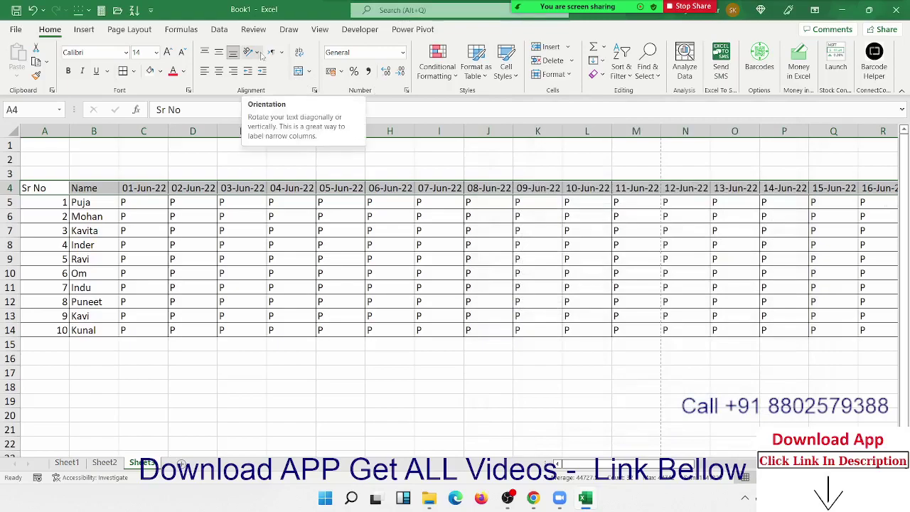
left_click(262, 56)
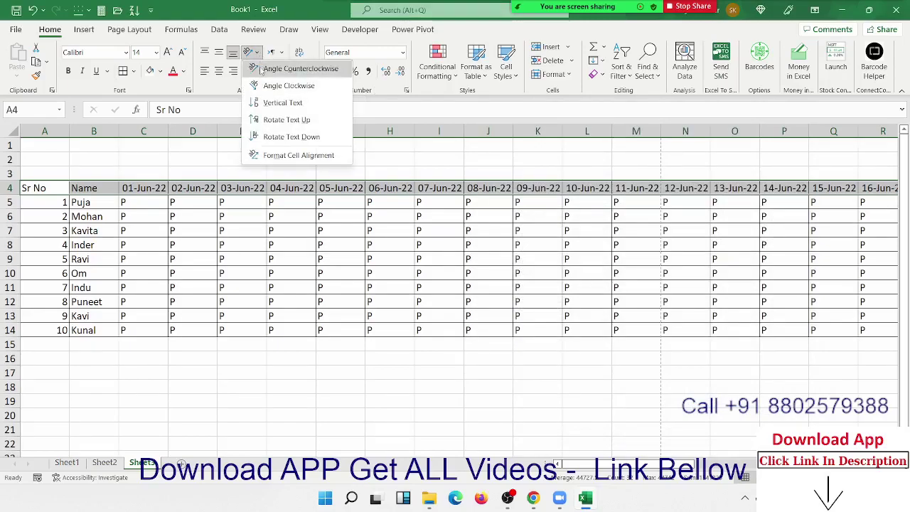
left_click(287, 121)
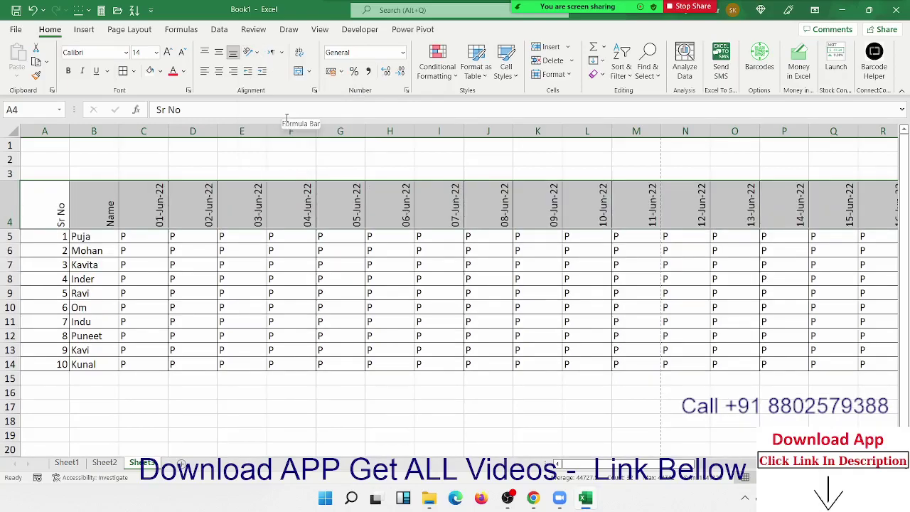
Step: AutoFit all column widths on the sheet and preview the register on one landscape page
left_click(275, 252)
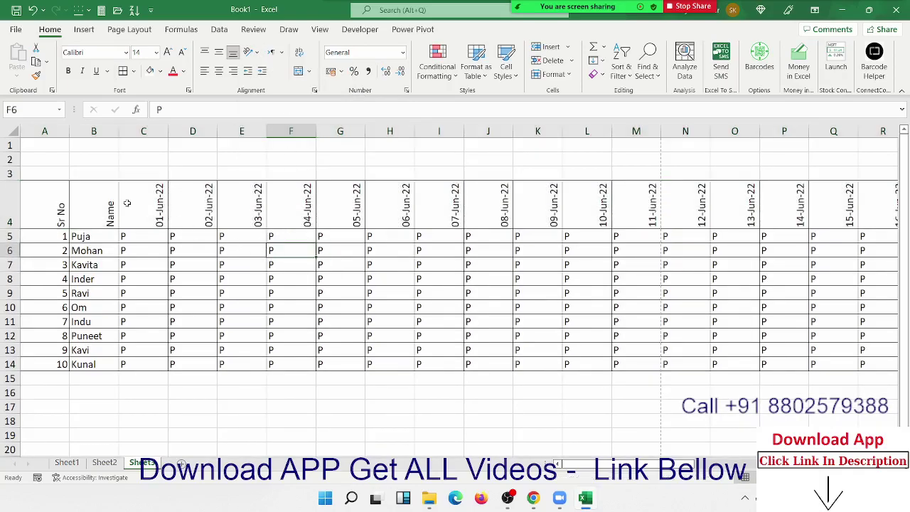
left_click(13, 135)
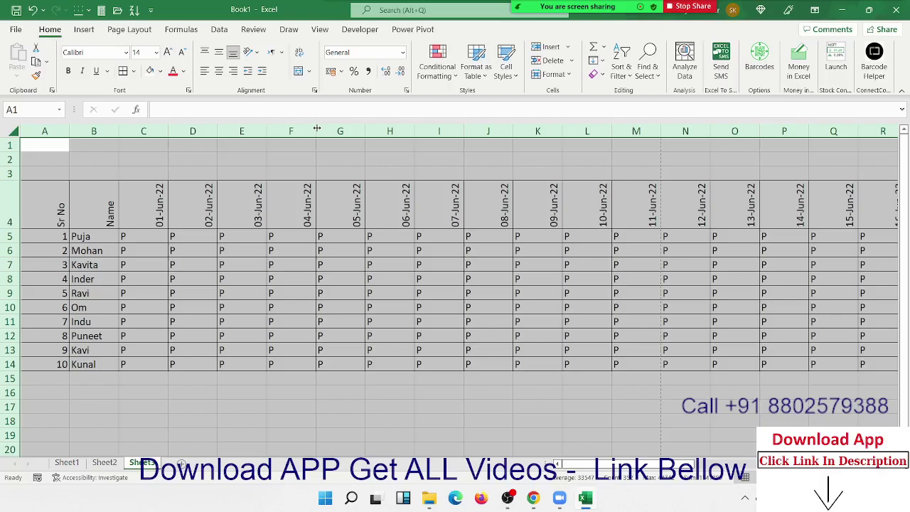
double_click(317, 128)
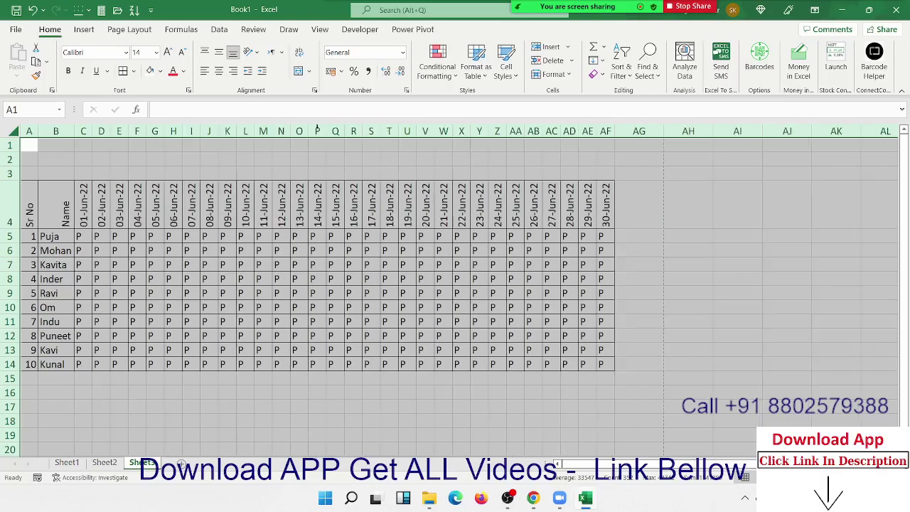
left_click(339, 218)
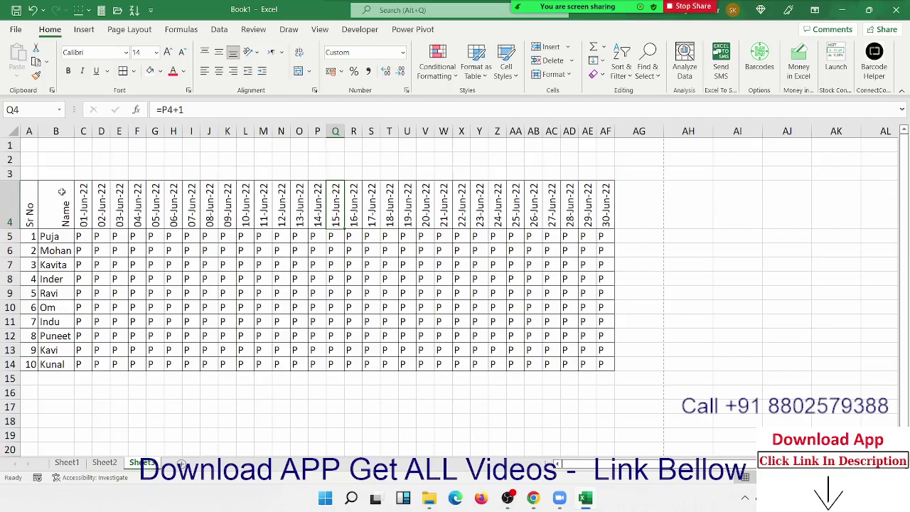
left_click(604, 199)
left_click_drag(601, 237, 606, 365)
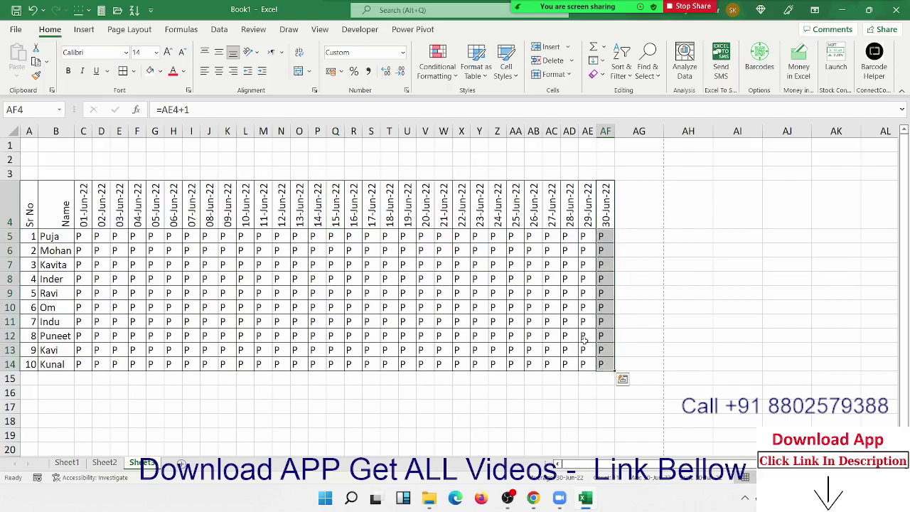
left_click(223, 248)
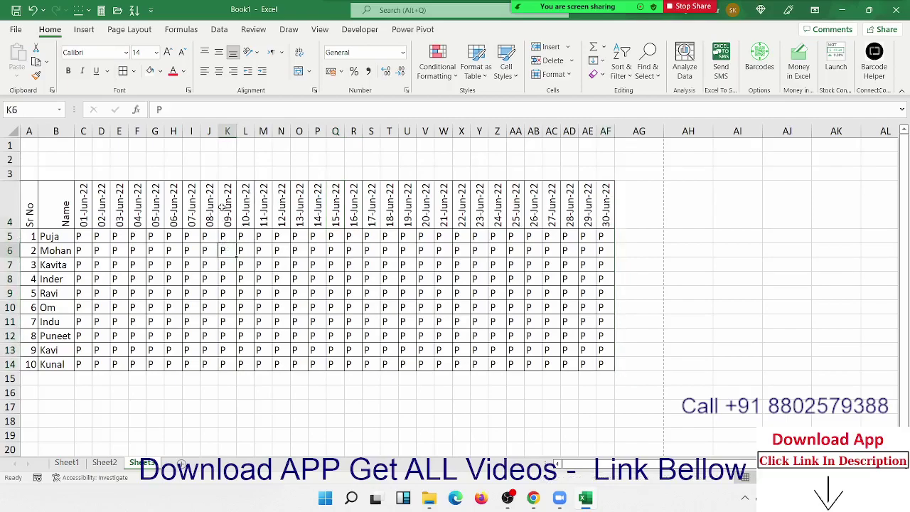
key("ctrl+p")
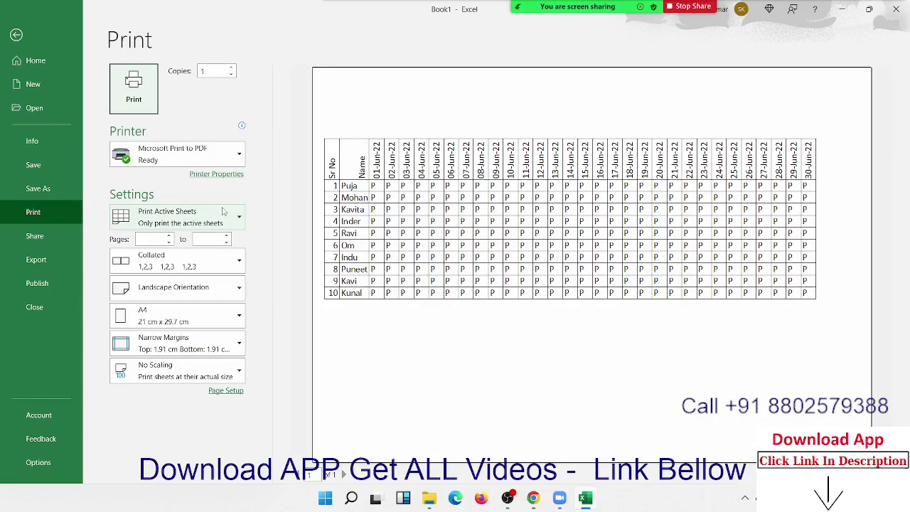
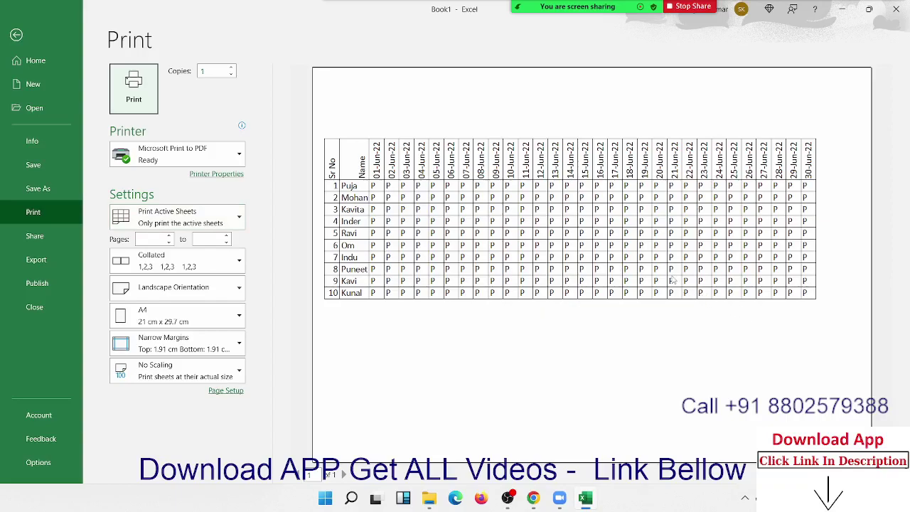
Step: Leave the attendance sheet's print preview, select A4:AF14, and add a new Sheet4
left_click(13, 36)
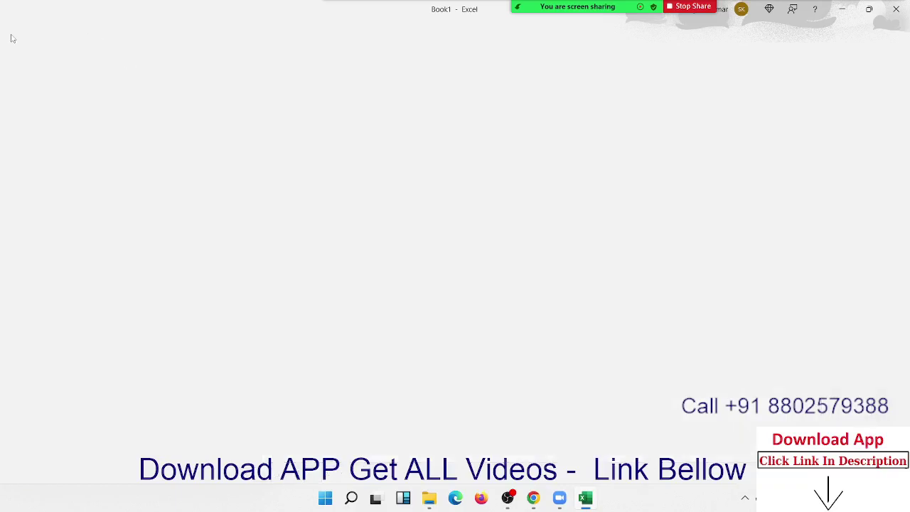
left_click(34, 203)
mouse_move(45, 207)
left_mouse_down()
mouse_move(608, 362)
mouse_move(592, 376)
left_mouse_up()
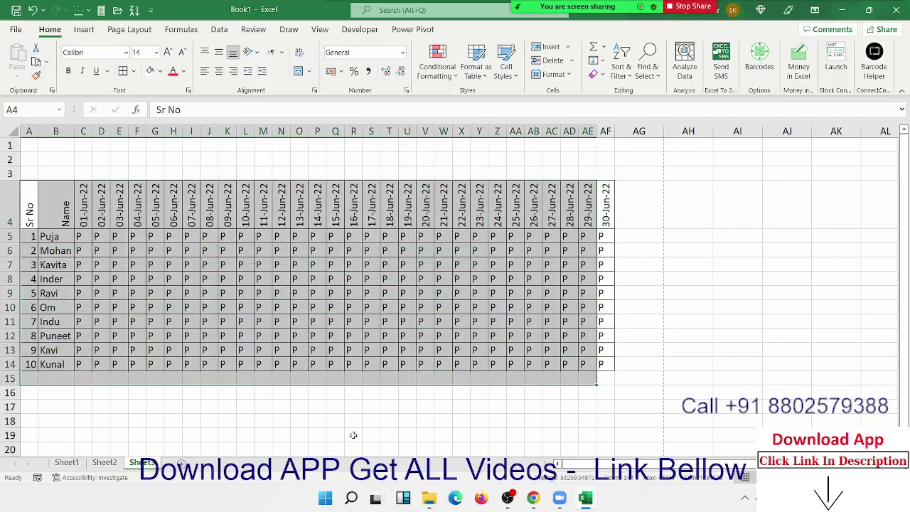
left_click(181, 463)
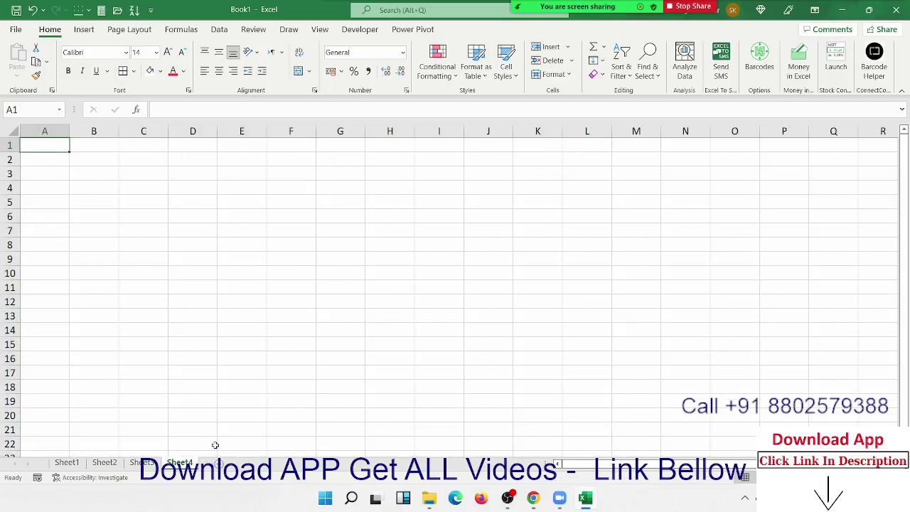
Step: Enter the title 'Daily Sales Report' in cell A1 of the new sheet
left_click(148, 202)
left_click(203, 185)
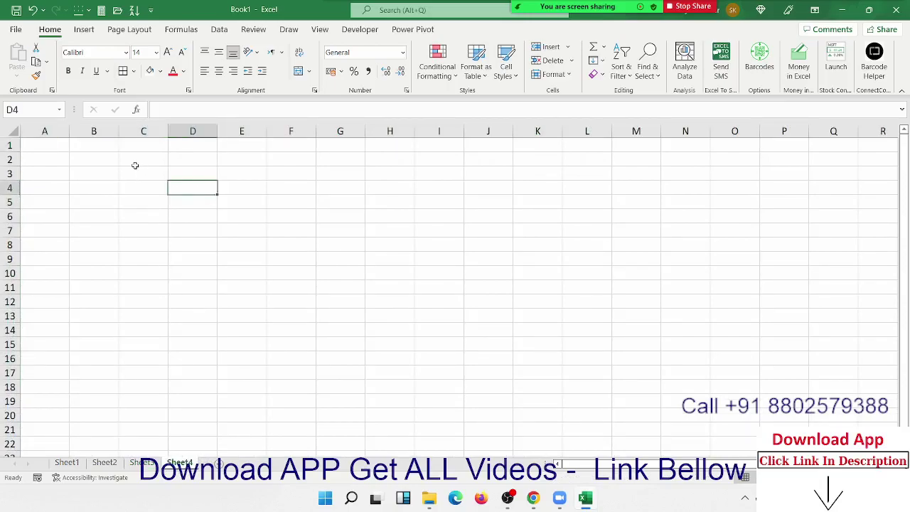
left_click_drag(136, 165, 341, 257)
left_click(187, 160)
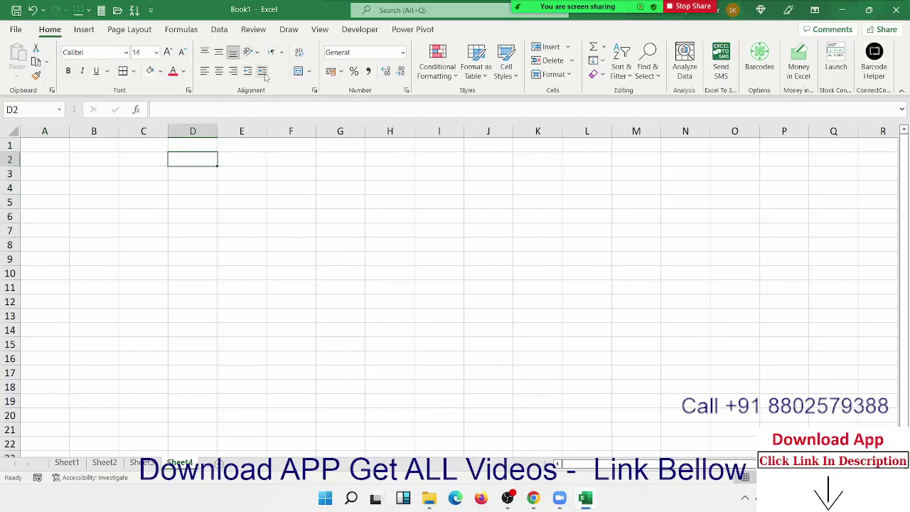
left_click(91, 213)
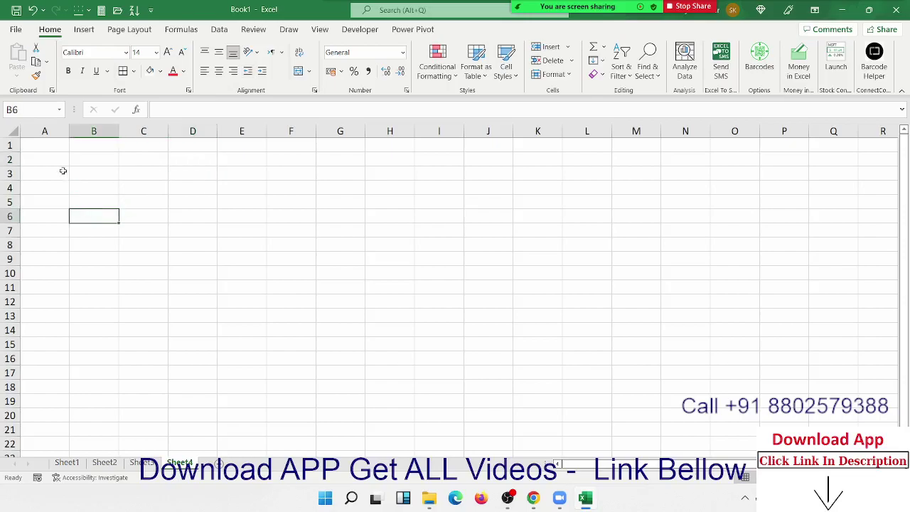
left_click(55, 145)
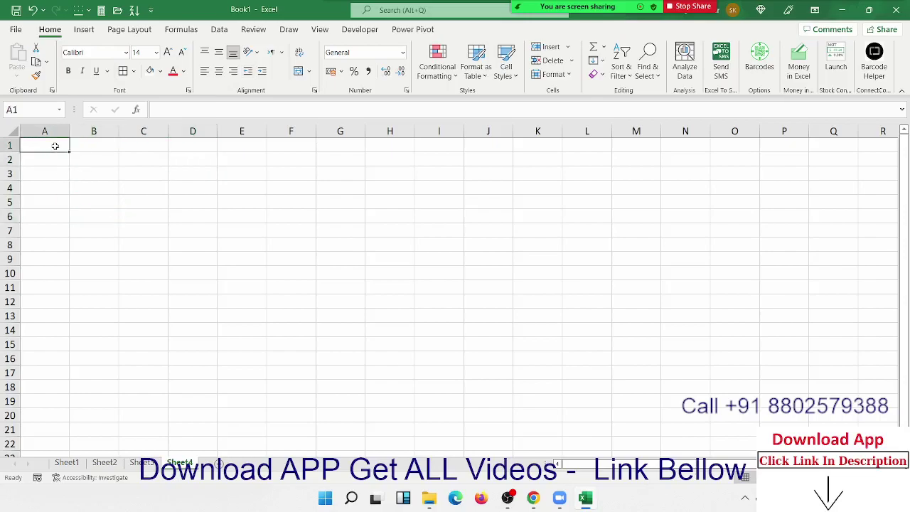
type("Daily")
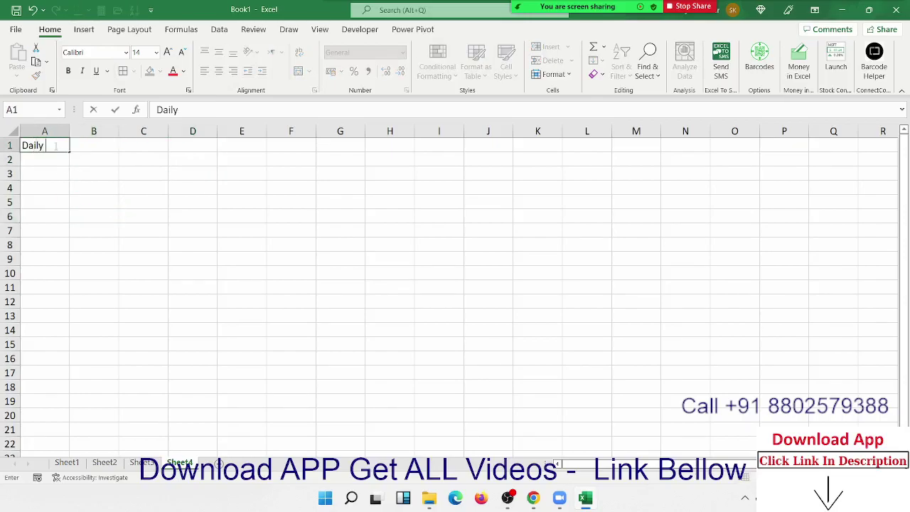
type(" Sales")
type(" Report")
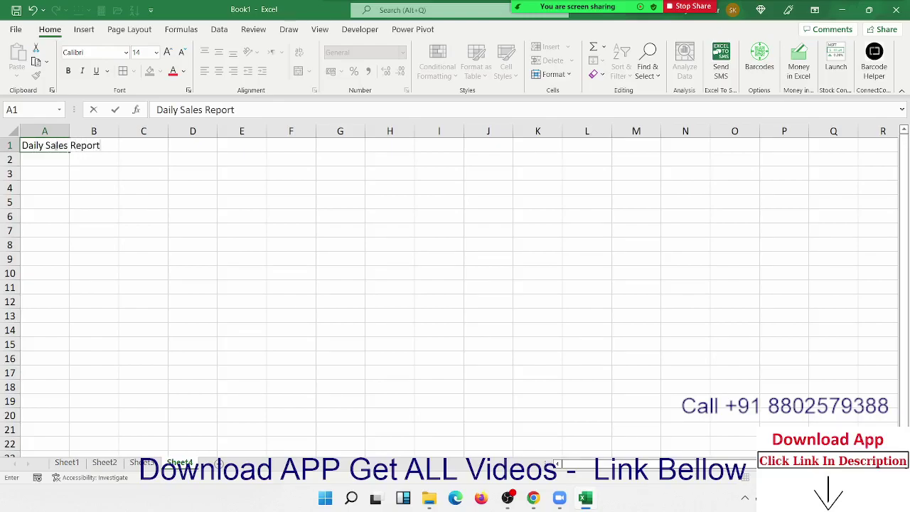
key("Return")
Step: Enlarge the A1 title font to size 20, briefly moving it to D1 and back
left_click(55, 145)
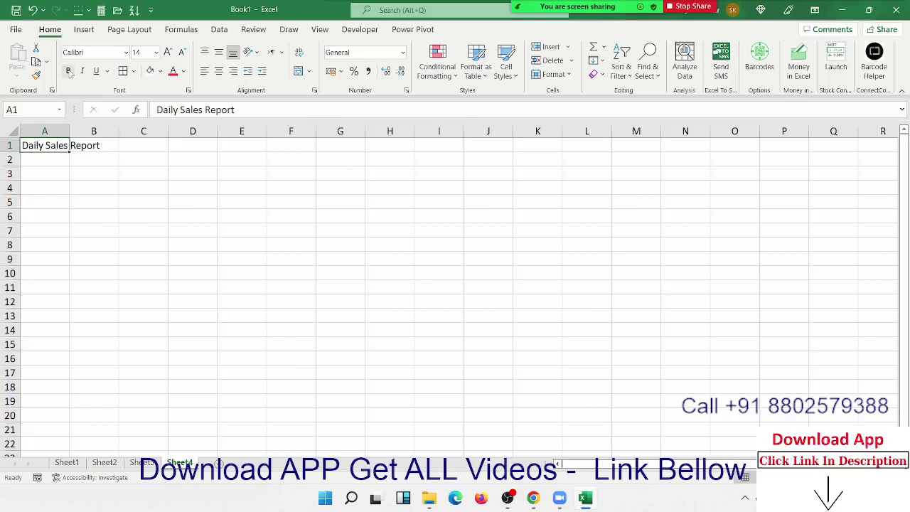
left_click(168, 52)
left_click(168, 52)
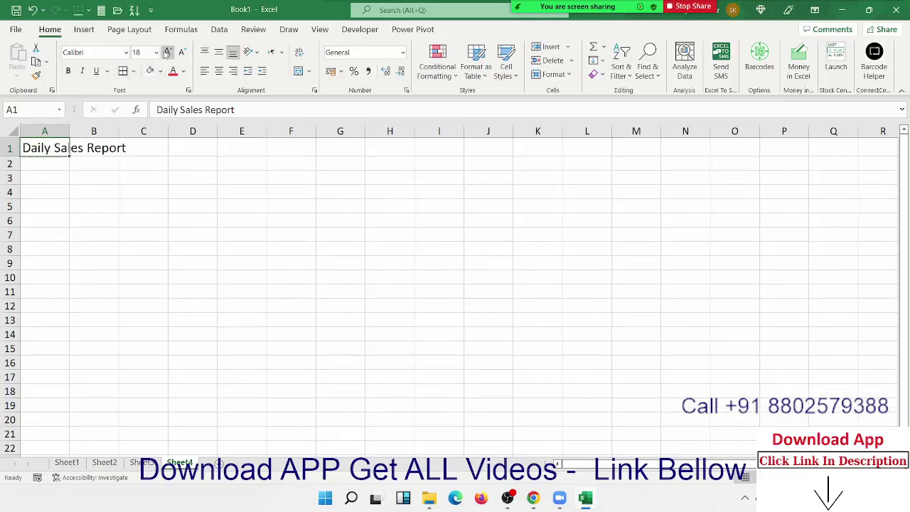
left_click(168, 52)
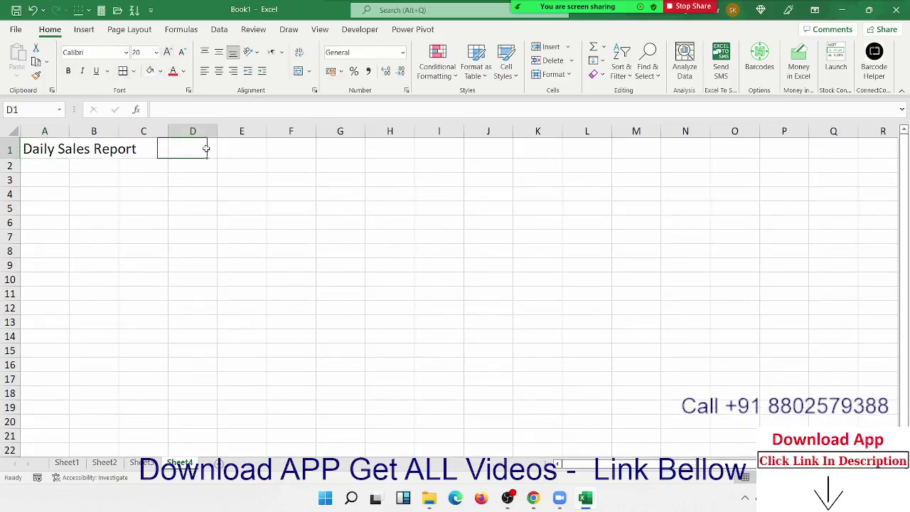
left_click_drag(204, 151, 394, 150)
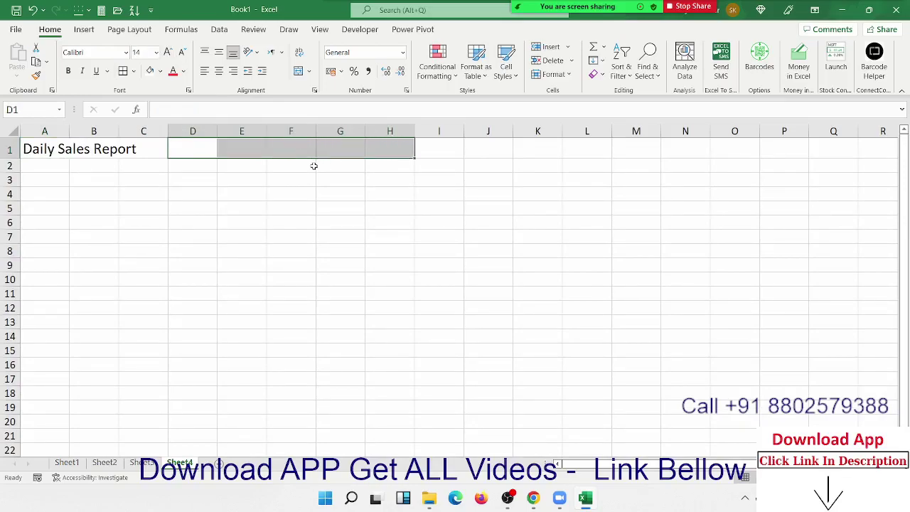
left_click(64, 152)
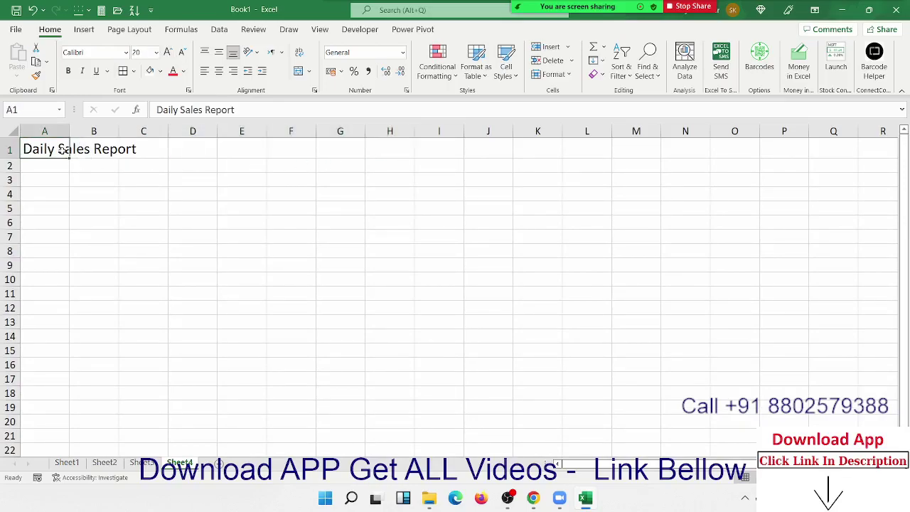
mouse_move(61, 162)
left_mouse_down()
mouse_move(188, 145)
mouse_move(86, 164)
mouse_move(64, 153)
left_mouse_up()
left_click(51, 180)
left_click(51, 149)
left_click(176, 142)
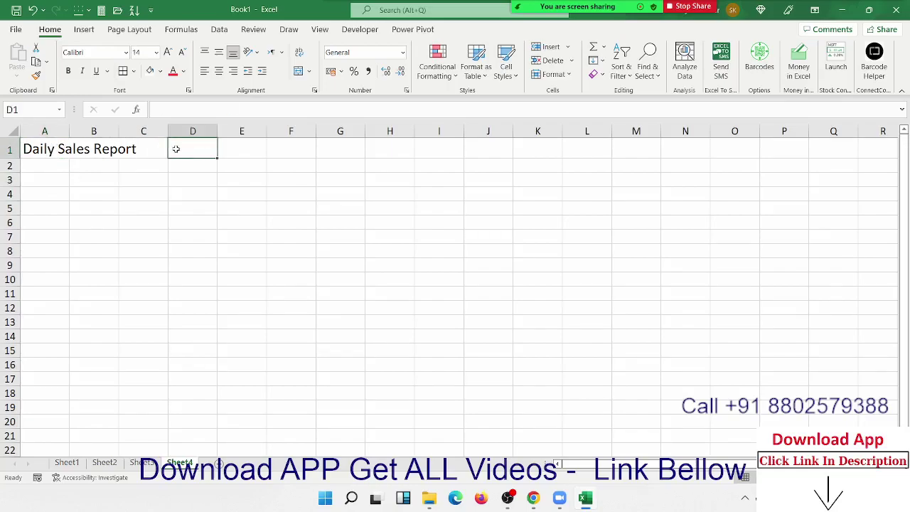
left_click(48, 152)
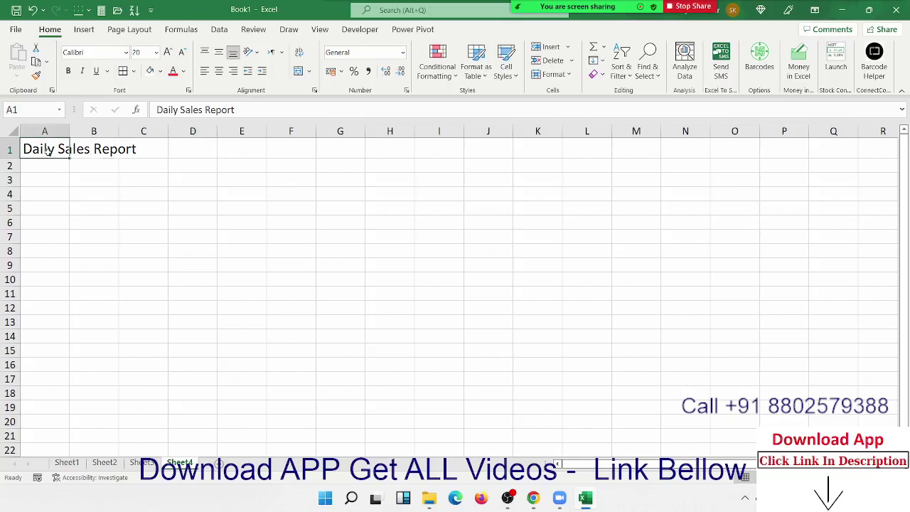
Step: Left-align the A1 title and indent it several steps to the right
left_click(262, 71)
left_click(261, 71)
left_click(261, 71)
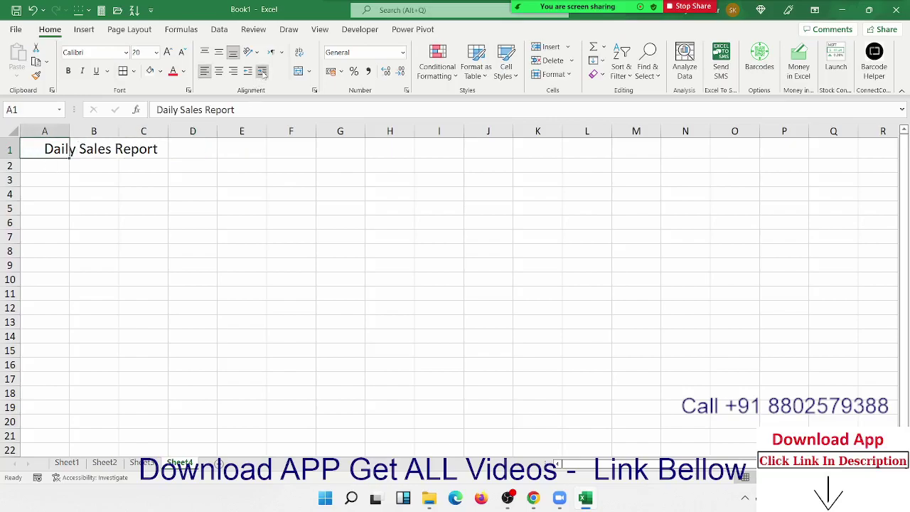
left_click(262, 71)
left_click(261, 71)
left_click(262, 71)
double_click(261, 72)
double_click(261, 71)
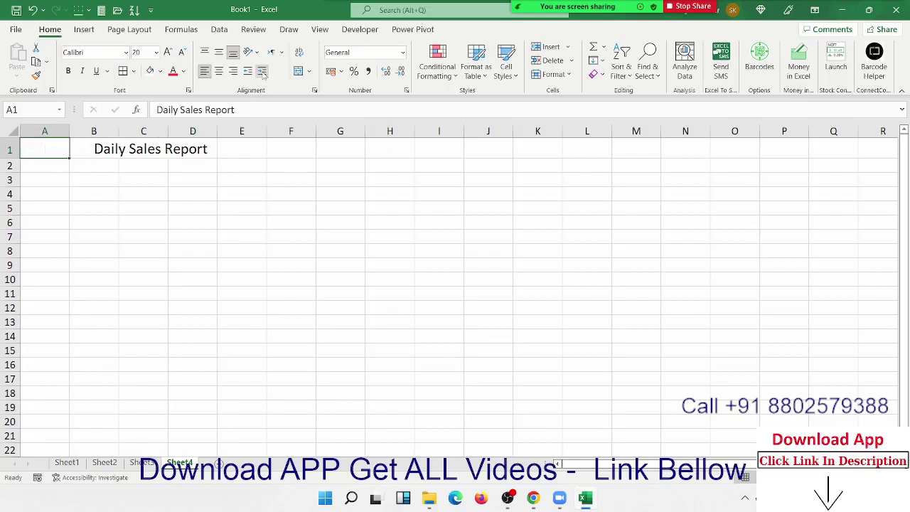
double_click(261, 71)
double_click(262, 71)
left_click(211, 214)
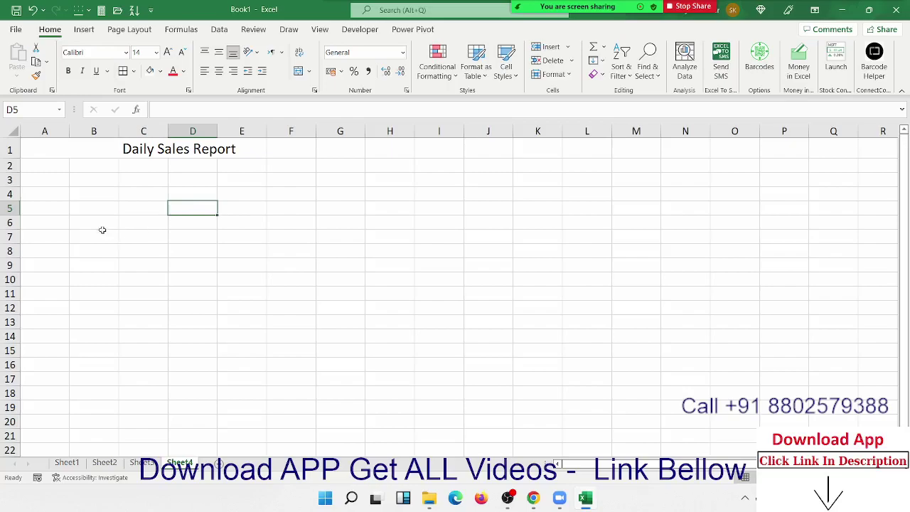
Step: Enter a person's name in A4 and the value 25 in B4
left_click(52, 192)
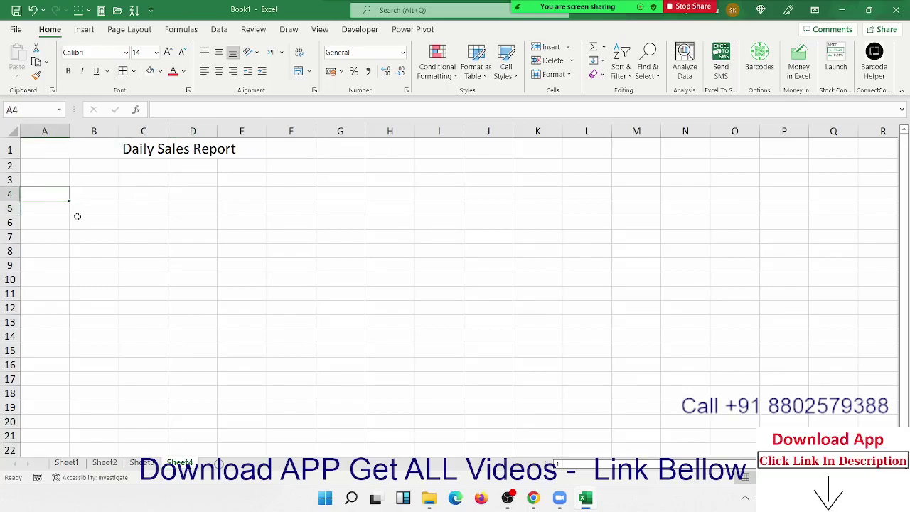
type("sujee")
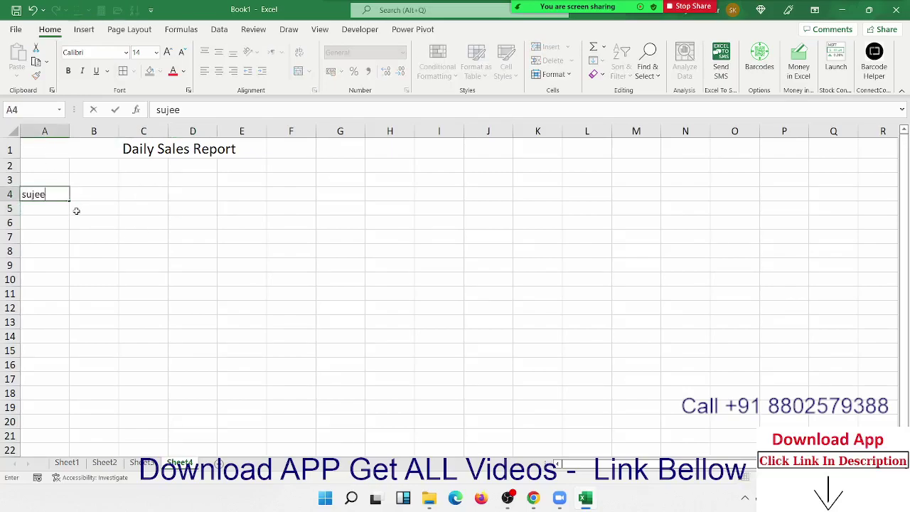
type("t Kumar")
left_click(93, 222)
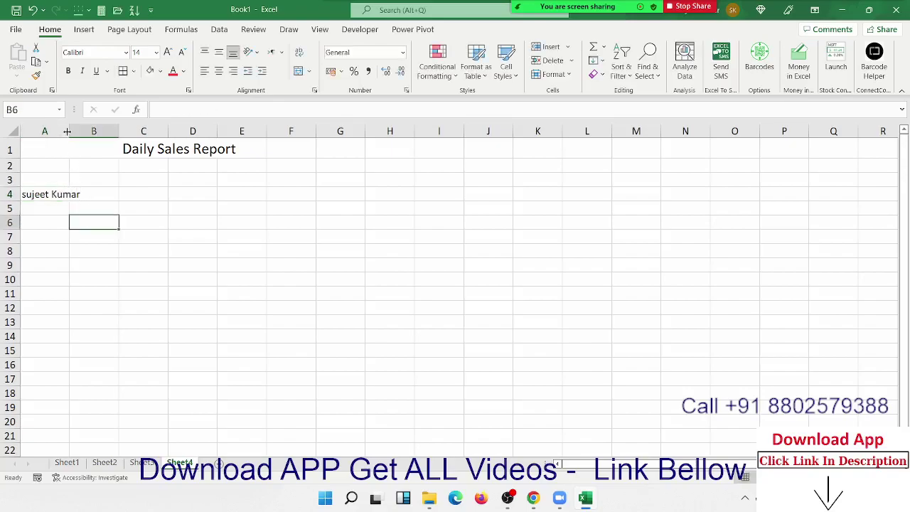
left_click_drag(67, 132, 67, 132)
left_click(88, 195)
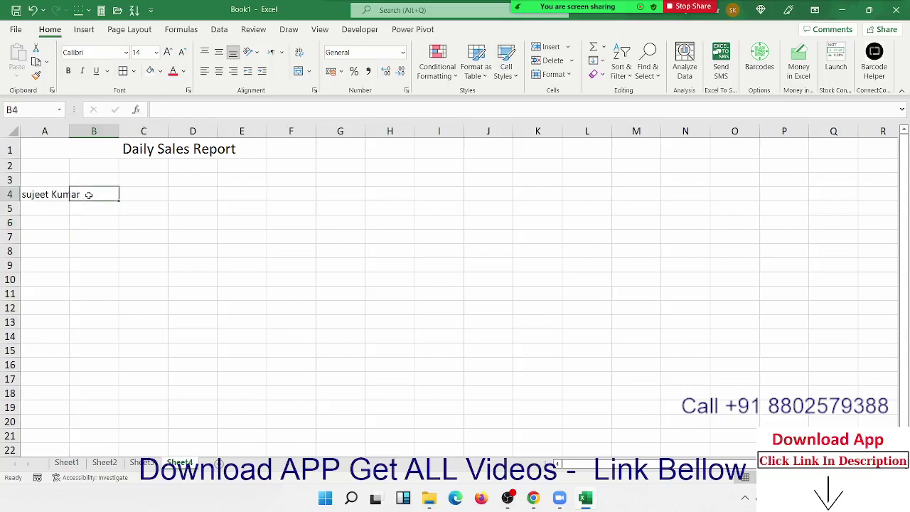
type("25")
key("Return")
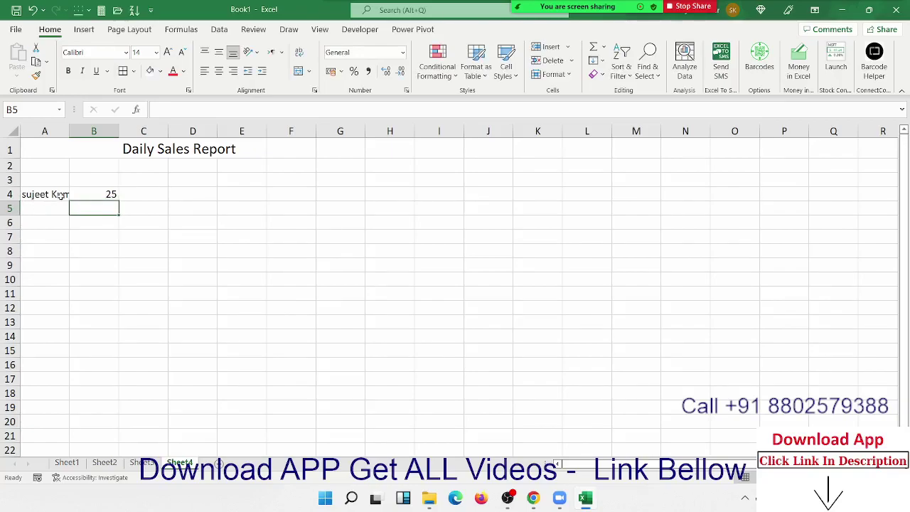
left_click(60, 195)
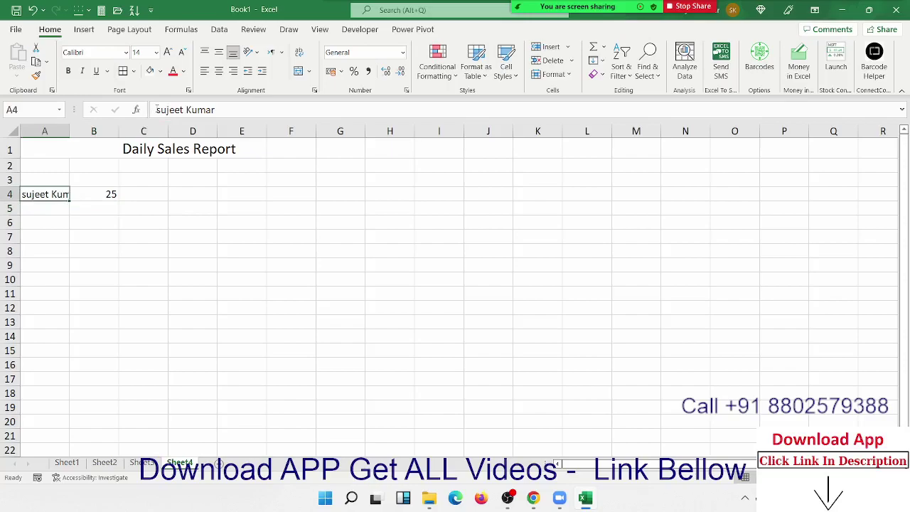
left_click(232, 203)
key("ctrl+Up")
double_click(233, 205)
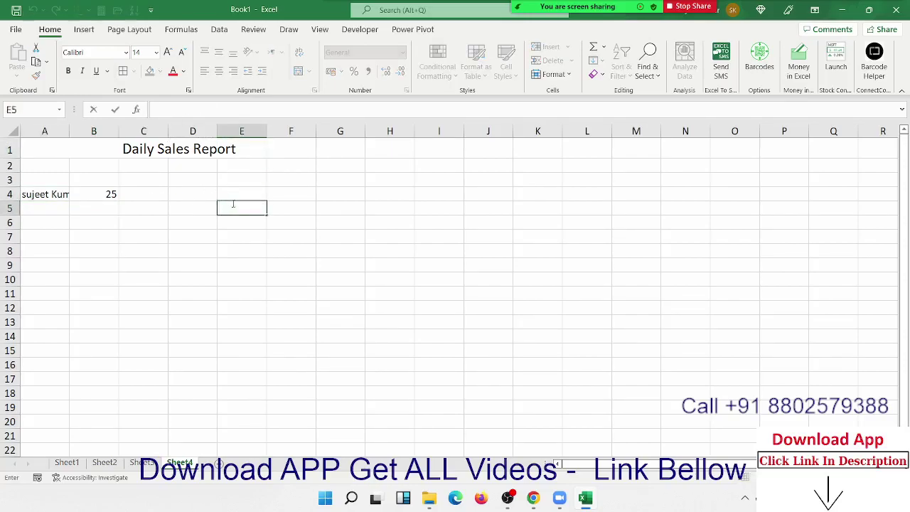
type("245424")
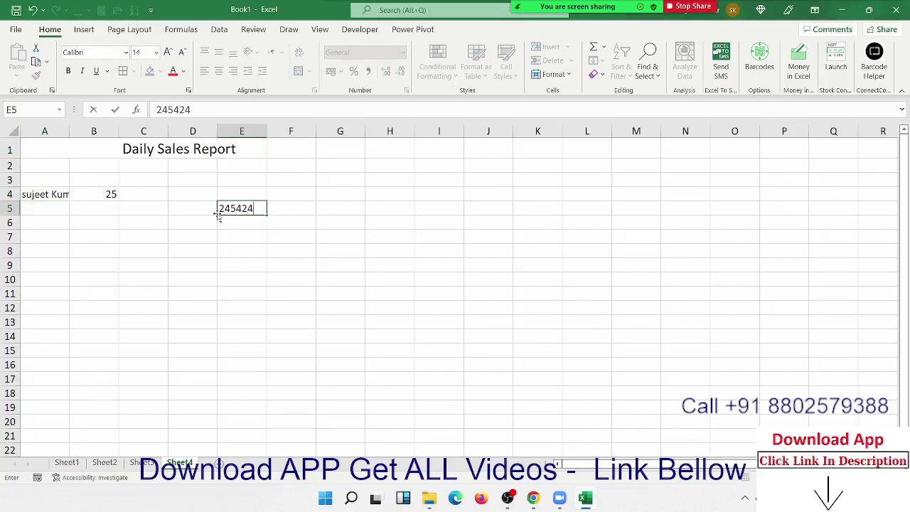
type("232424242")
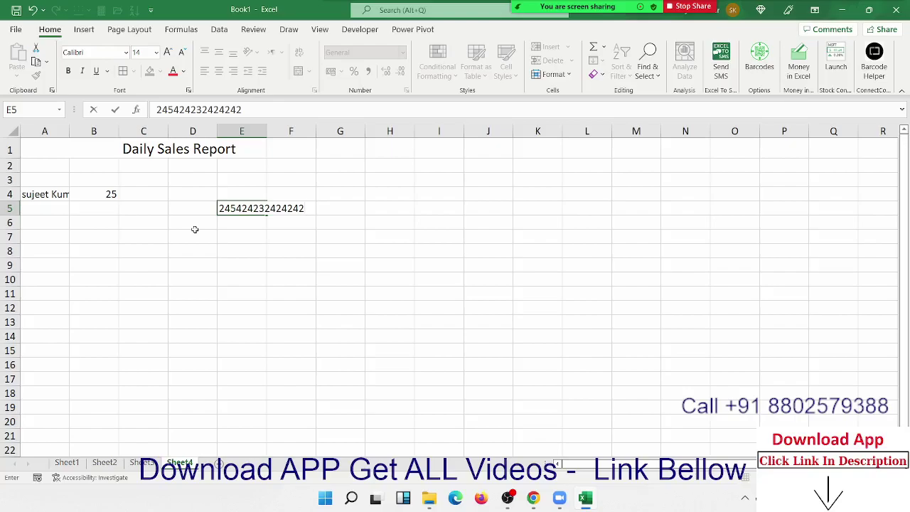
key("Escape")
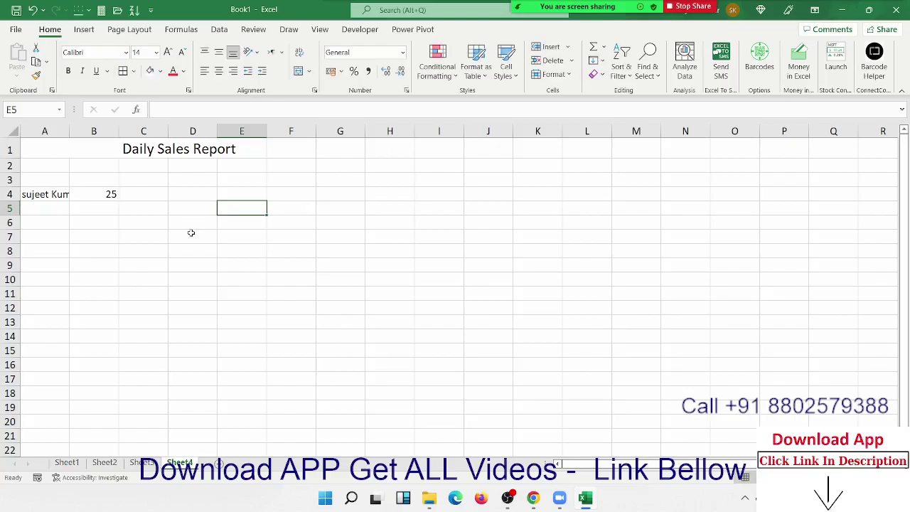
left_click(58, 194)
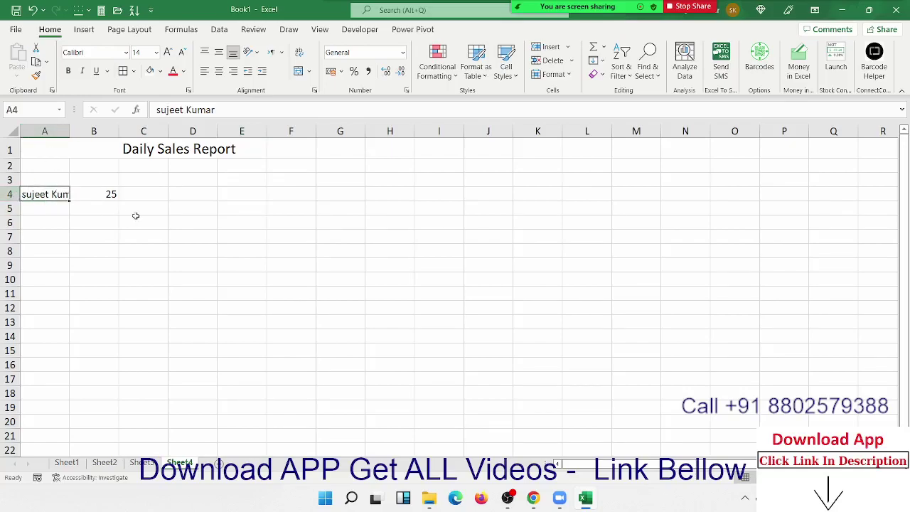
Step: Turn on Wrap Text for the name in A4
left_click(63, 149)
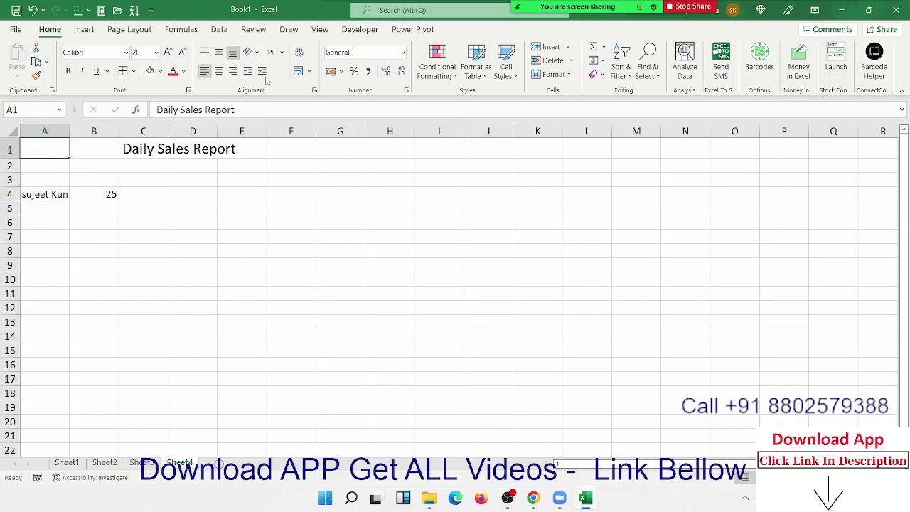
left_click(101, 190)
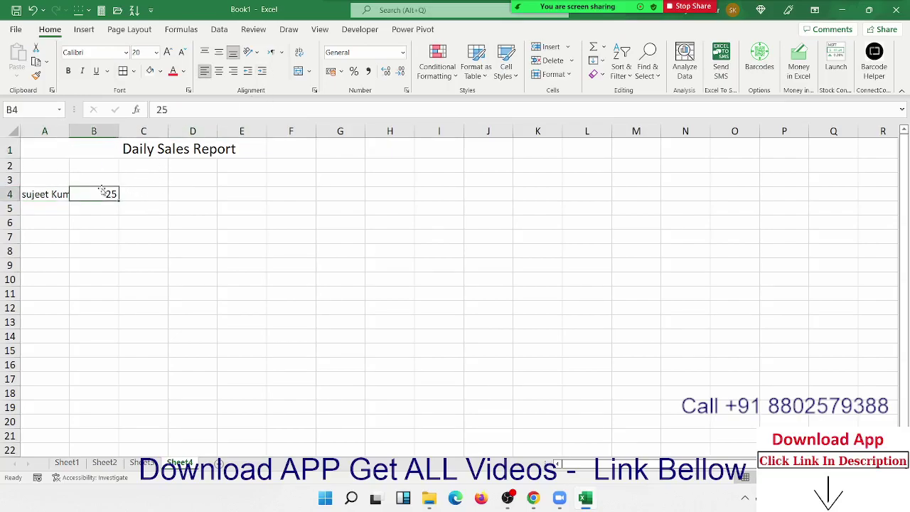
left_click(47, 198)
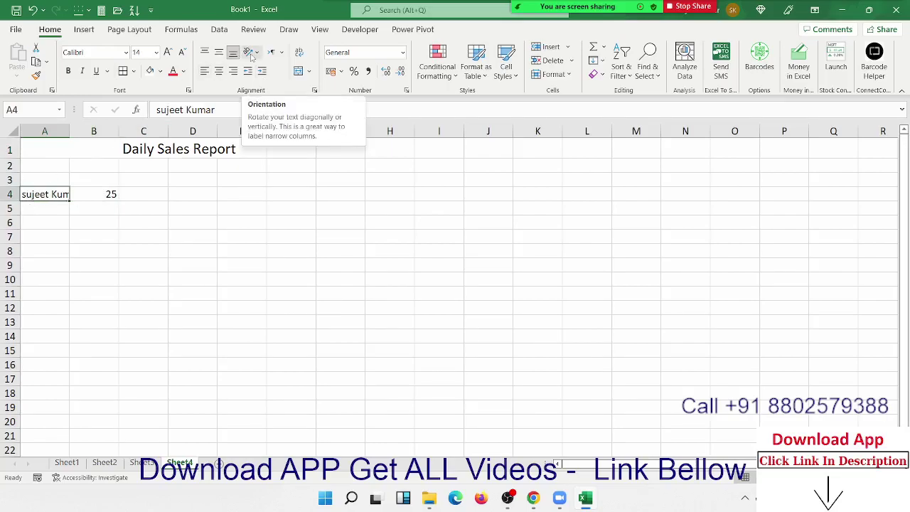
left_click(300, 55)
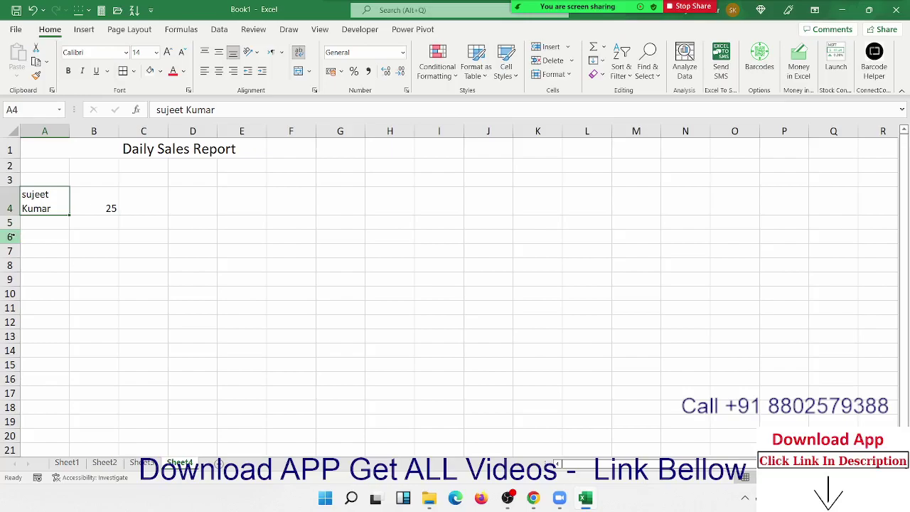
Step: Enter 123, 852 and 325 on three separate lines in cell D8
left_click(192, 264)
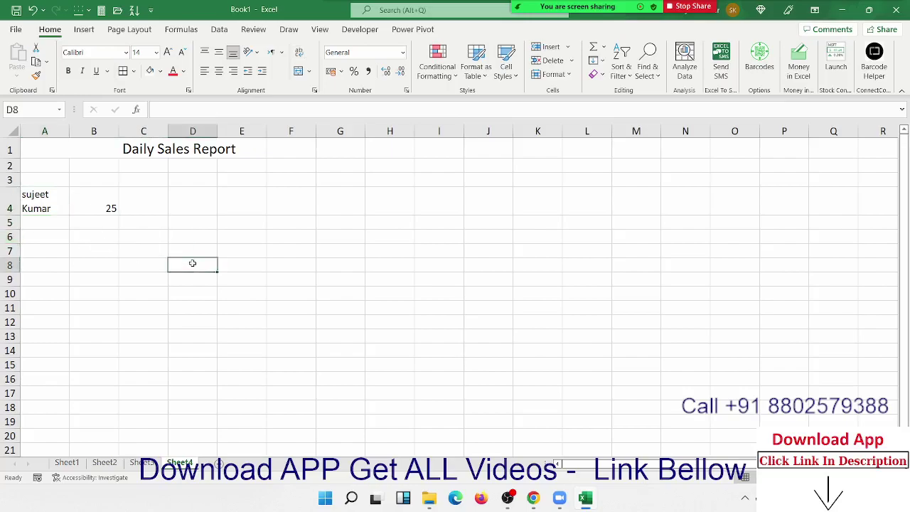
type("123")
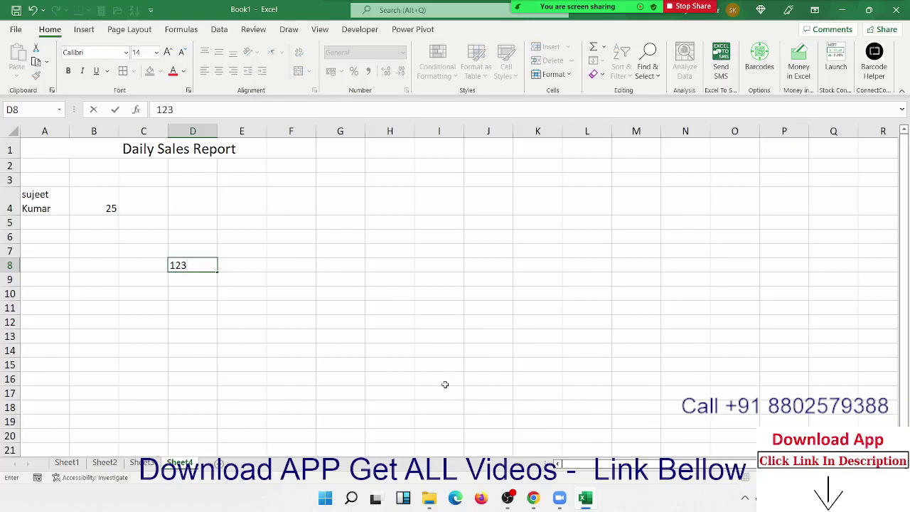
key("alt+Return")
type("8")
type("52")
key("alt+Return")
type("325")
key("Return")
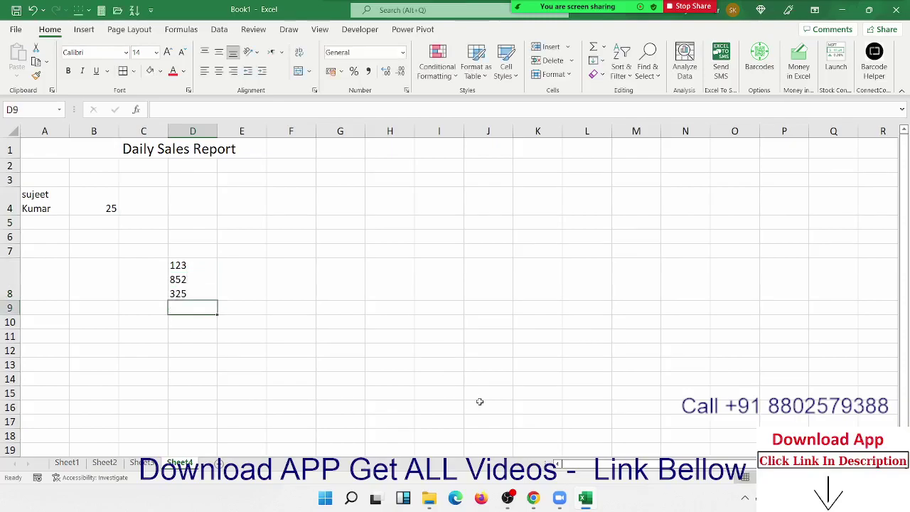
Step: Turn Wrap Text off again for the name in A4
left_click(229, 282)
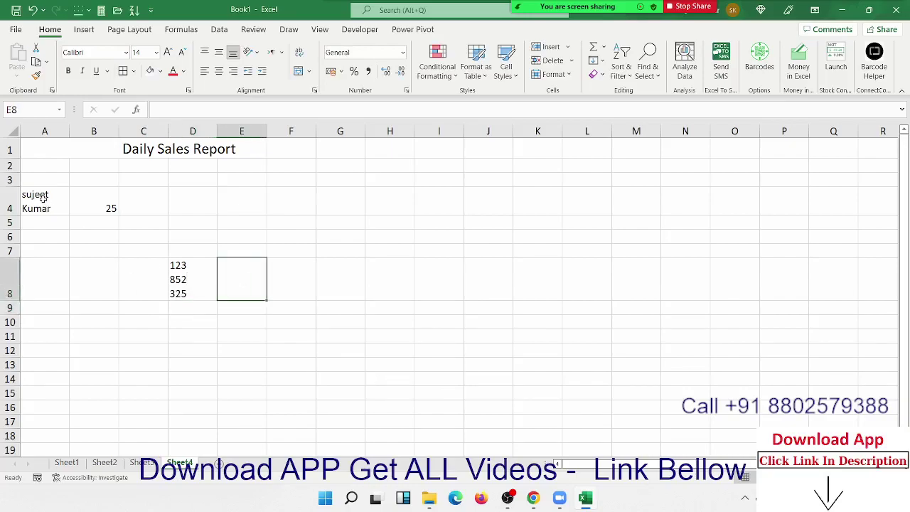
left_click(43, 199)
left_click(299, 52)
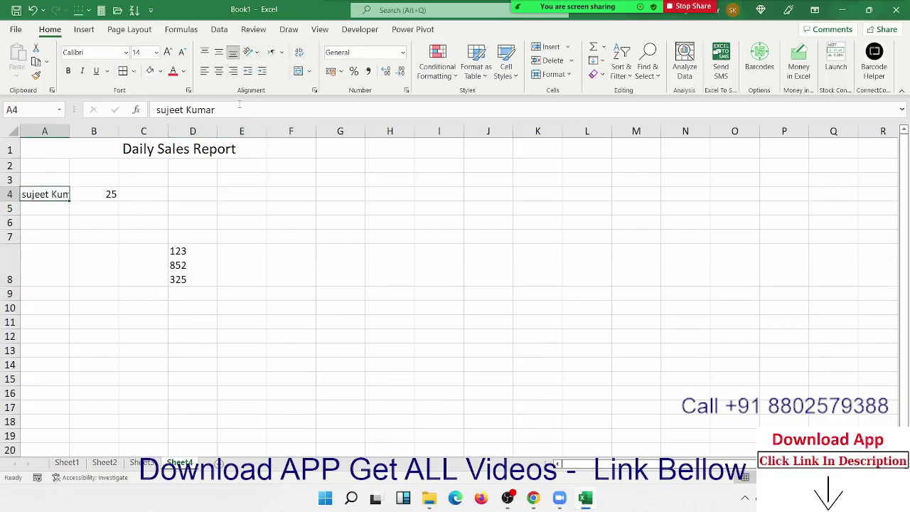
left_click(12, 202)
Step: Apply Shrink to fit to cell A4 from the Format Cells Alignment tab
right_click(59, 195)
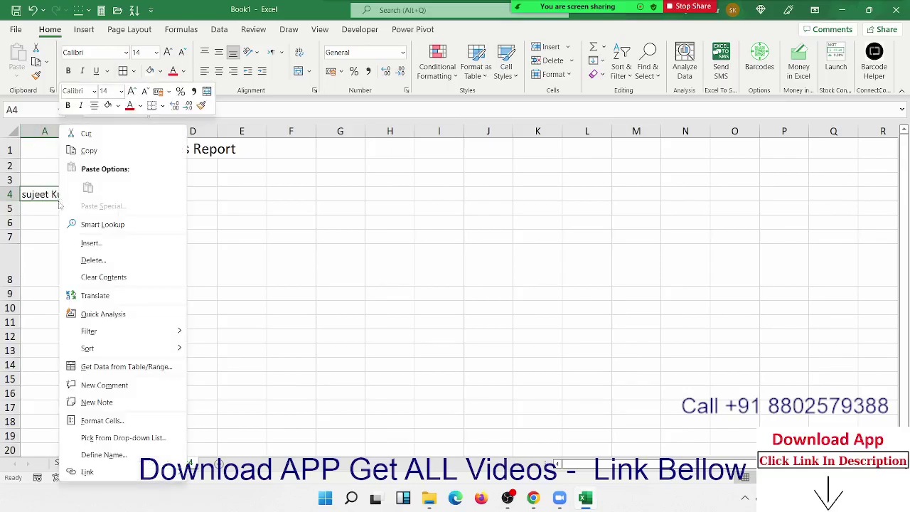
left_click(126, 424)
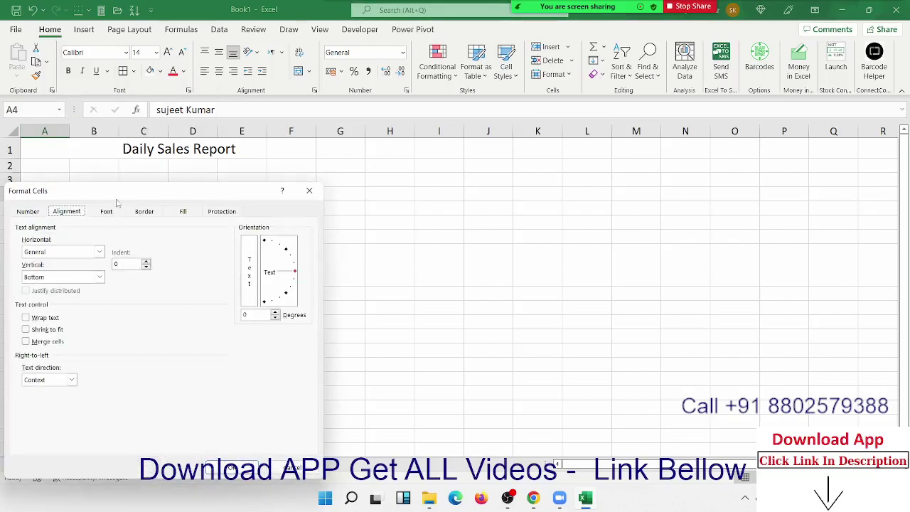
mouse_move(130, 188)
left_mouse_down()
mouse_move(221, 194)
mouse_move(376, 155)
left_mouse_up()
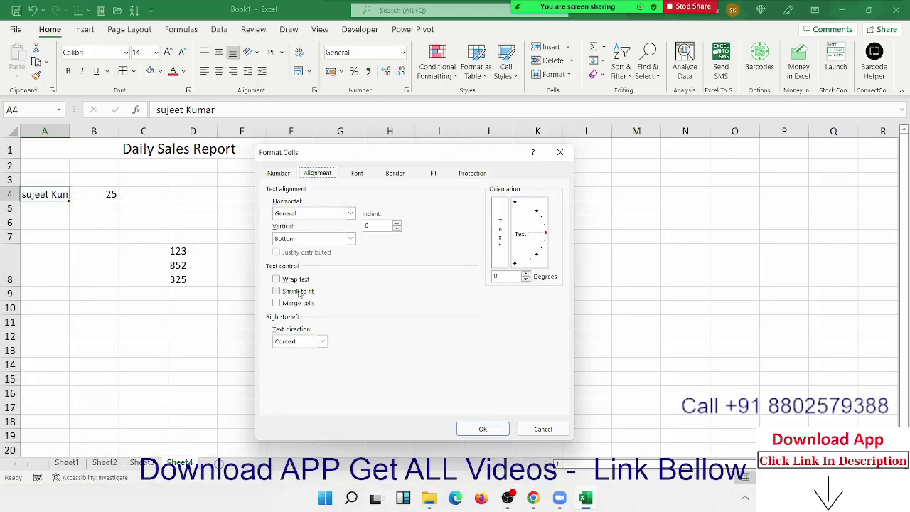
left_click(299, 293)
left_click(483, 429)
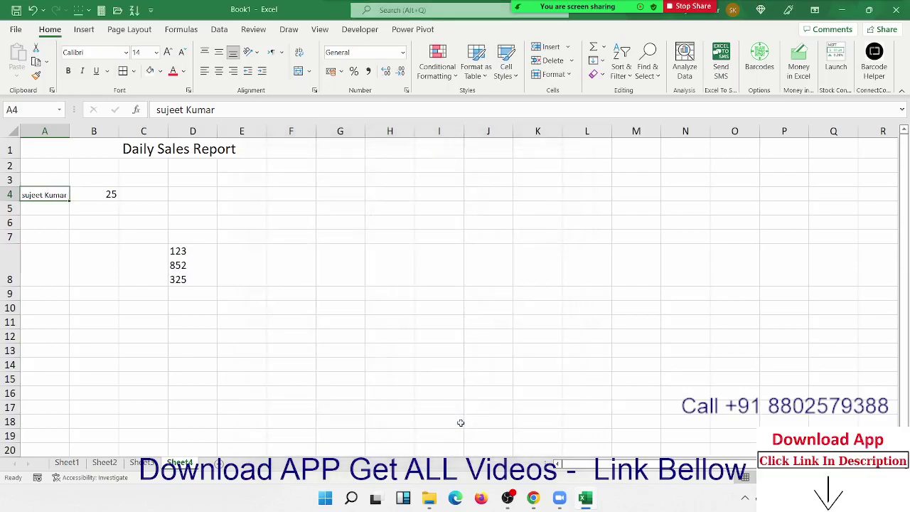
Step: Widen column A to show the full name and clear the numbers from D8
mouse_move(69, 131)
left_mouse_down()
mouse_move(89, 134)
mouse_move(80, 133)
left_mouse_up()
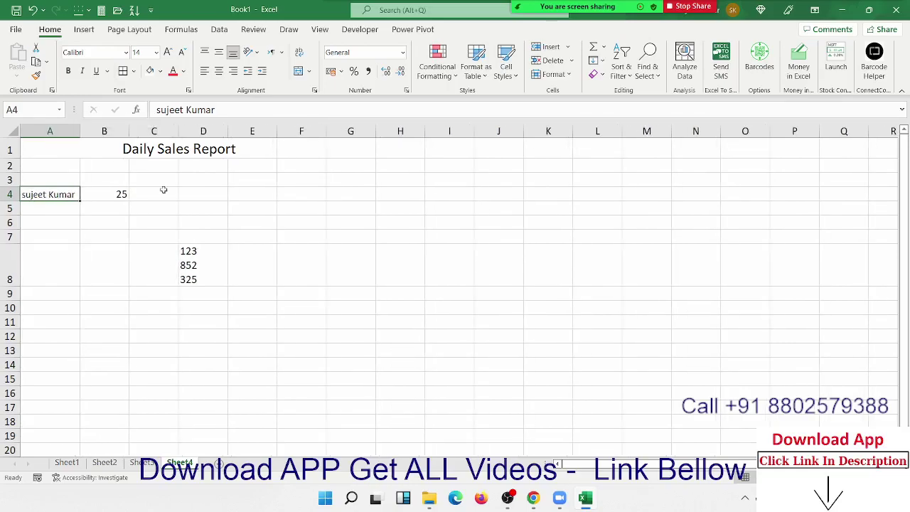
left_click(260, 339)
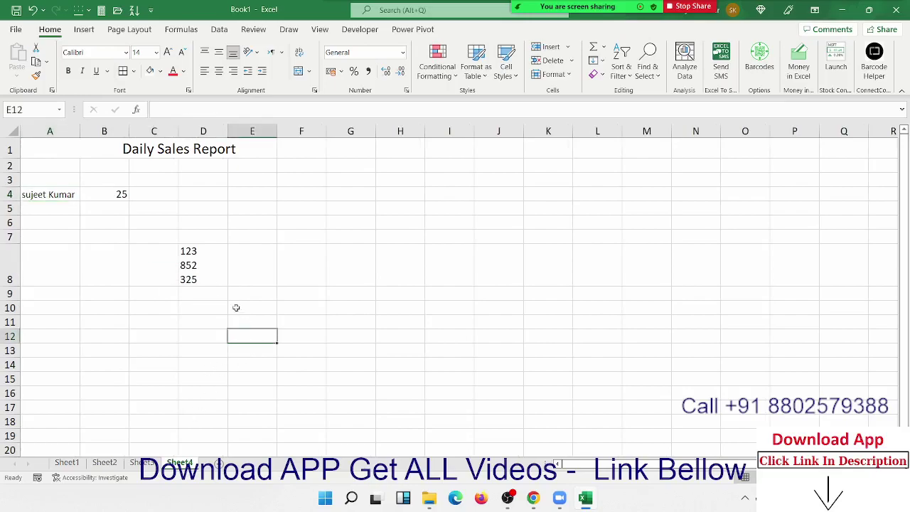
left_click(211, 280)
key("Delete")
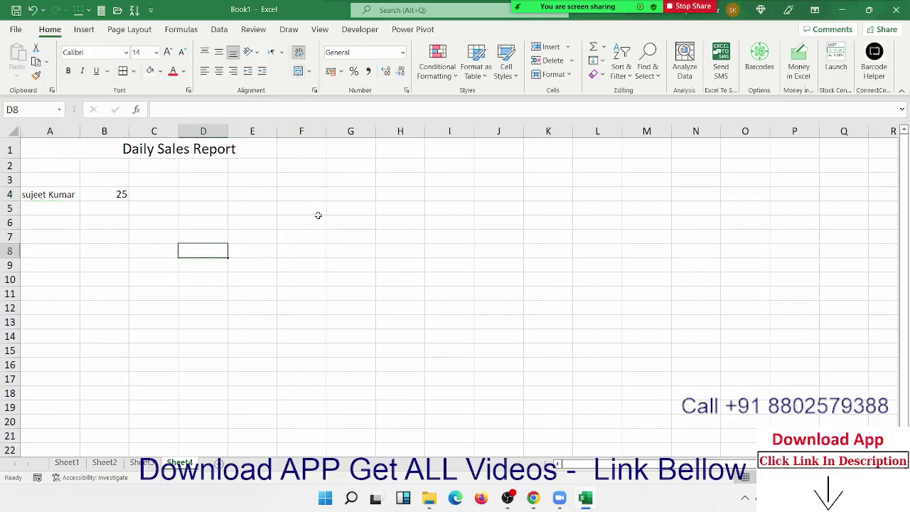
Step: Merge F6:I15 row by row using Merge Across
mouse_move(317, 220)
left_mouse_down()
mouse_move(516, 328)
mouse_move(457, 347)
left_mouse_up()
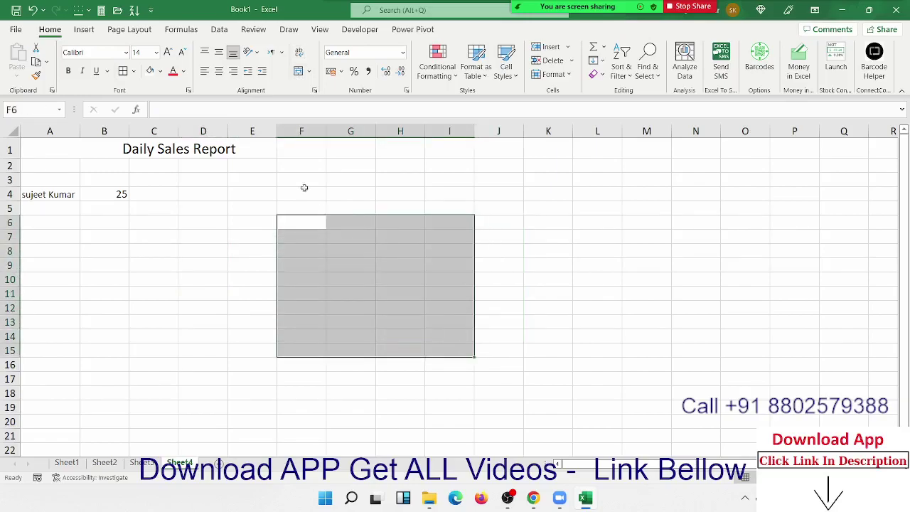
left_click(298, 72)
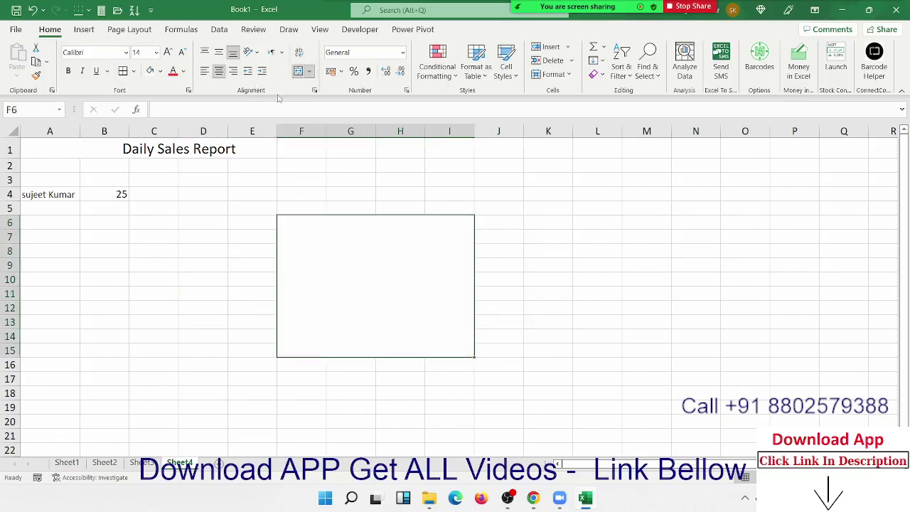
left_click(309, 72)
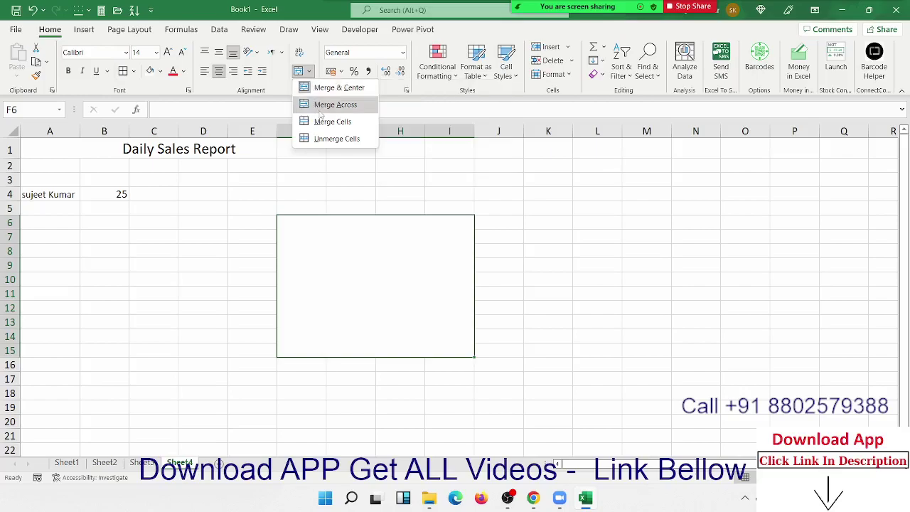
left_click(320, 106)
Step: Check each merged row from 6 to 15, then reselect the whole F6:I15 block
left_click(308, 224)
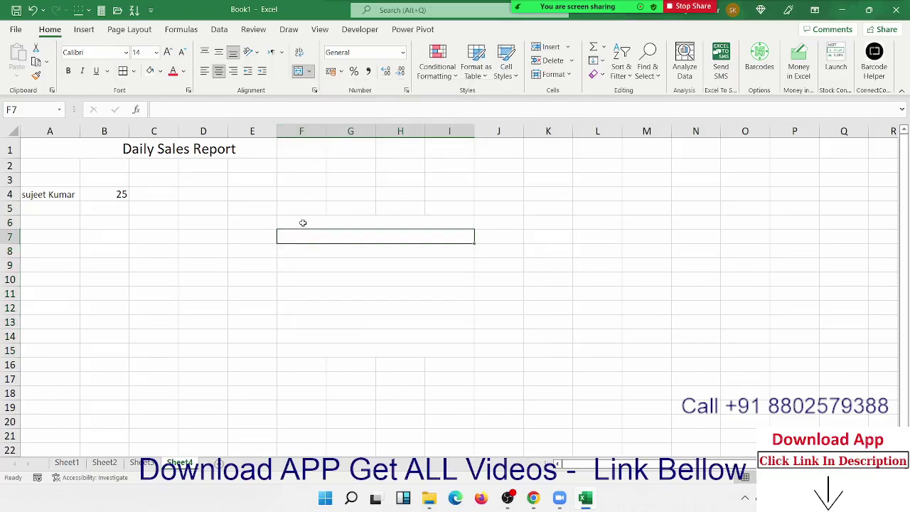
left_click(366, 235)
left_click(364, 249)
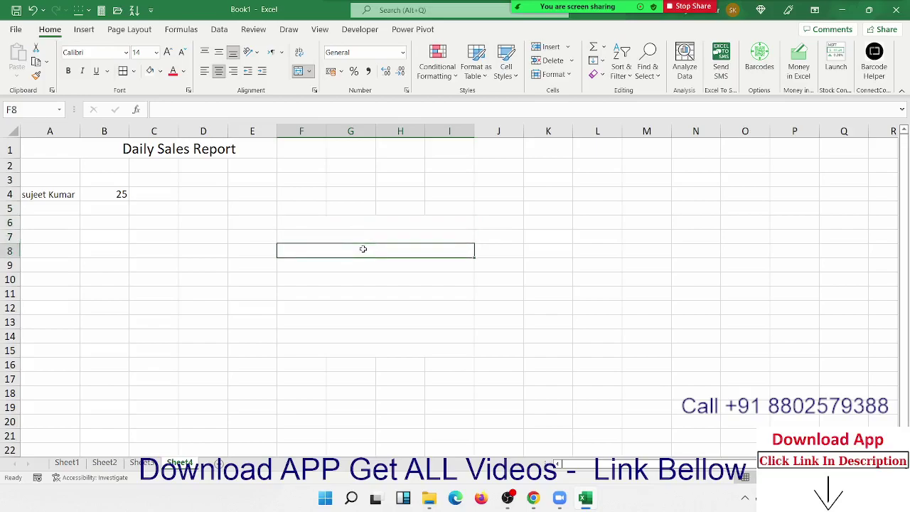
left_click(364, 263)
left_click(366, 280)
left_click(369, 293)
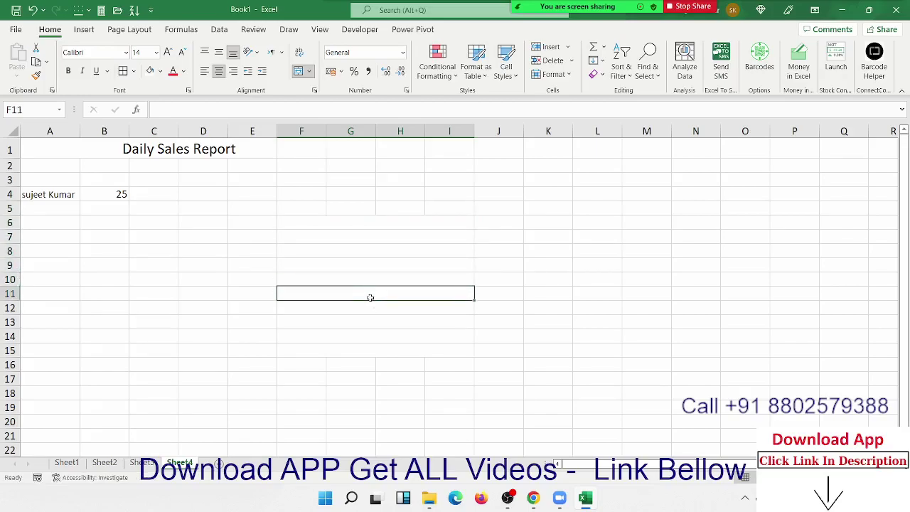
left_click(373, 321)
left_click(375, 335)
left_click(375, 349)
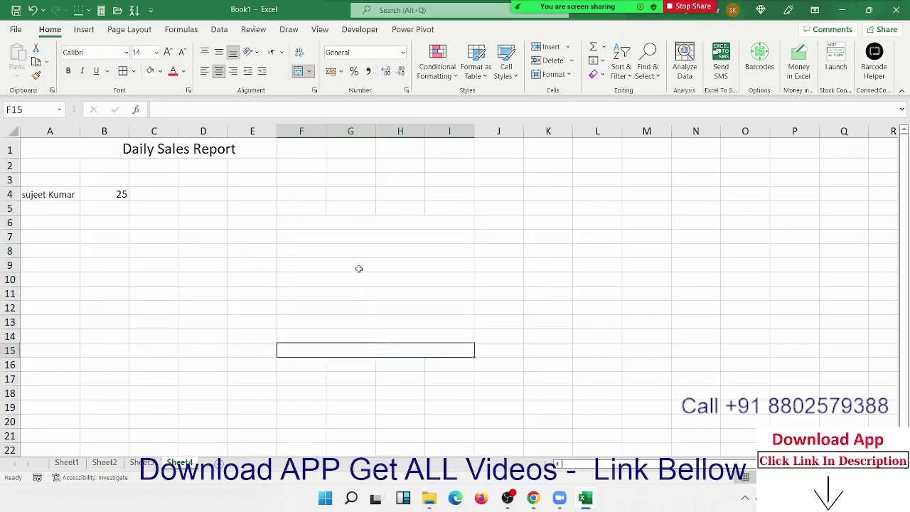
left_click(327, 219)
left_click_drag(328, 219, 338, 348)
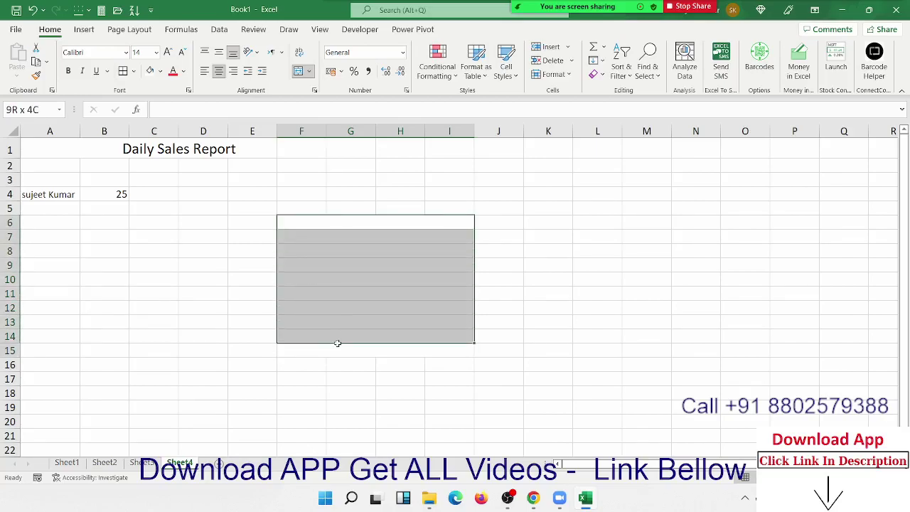
Step: Undo the row merges on F6:I15 and dismiss the number format settings
left_click(298, 72)
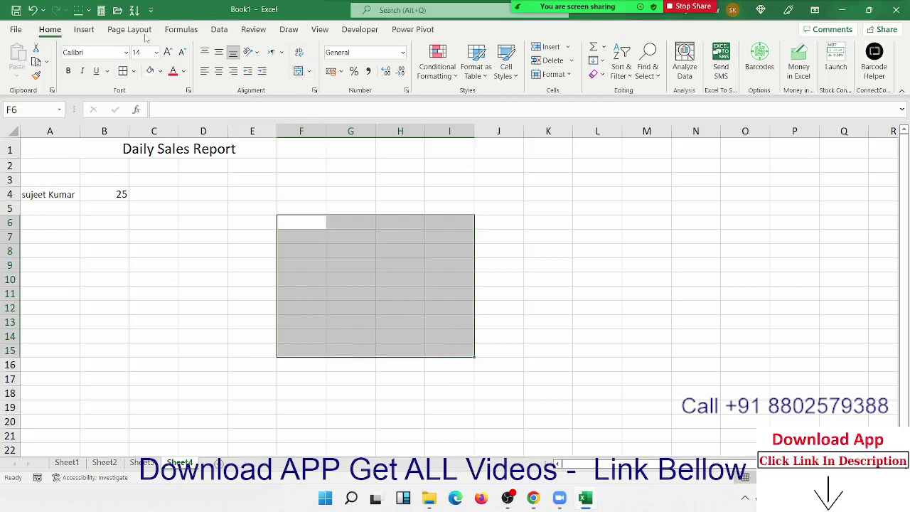
left_click(406, 91)
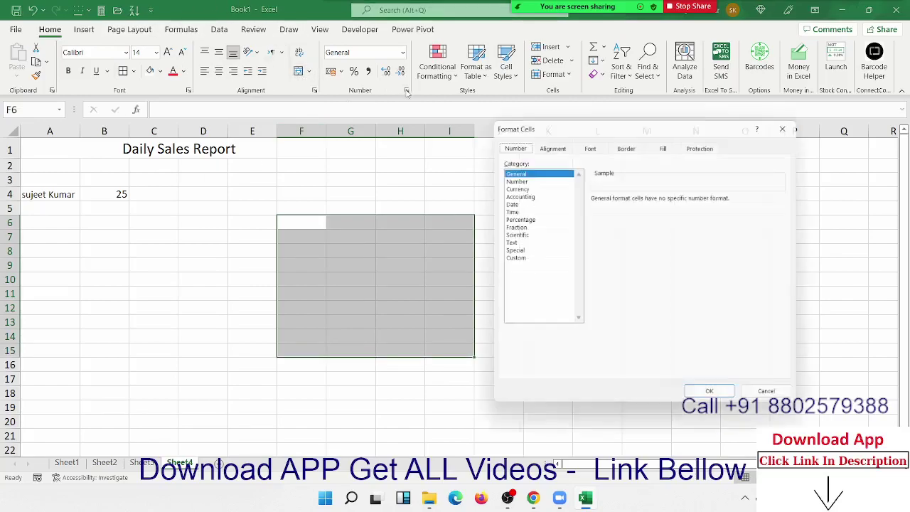
left_click_drag(540, 125, 407, 124)
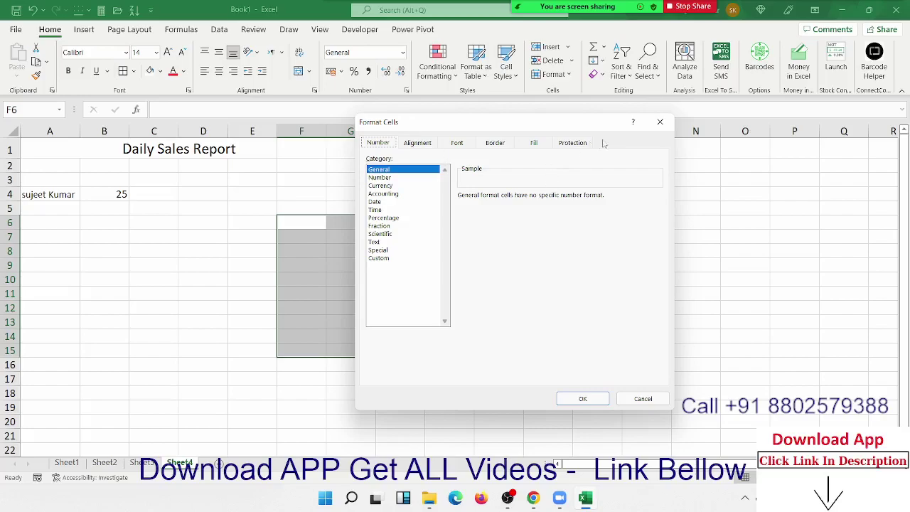
left_click(660, 122)
Step: Enter the value 1500 in cell F7
left_click(281, 240)
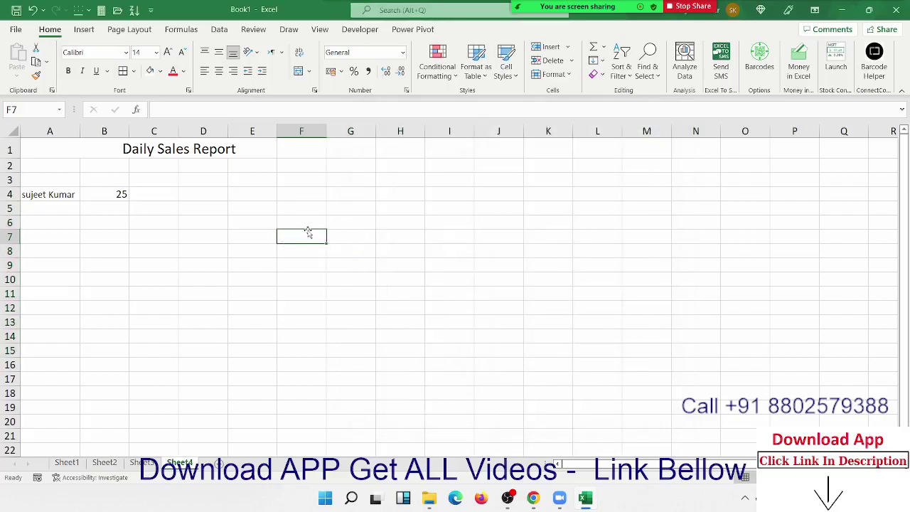
type("1500")
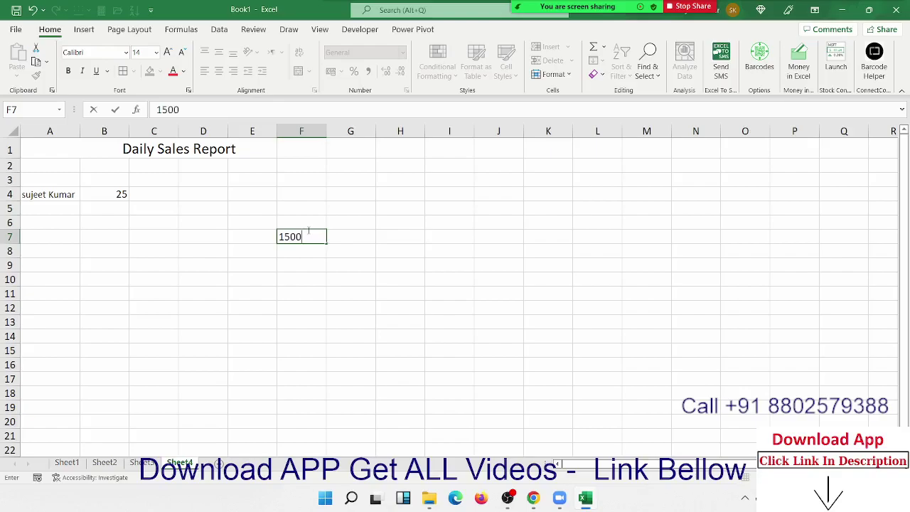
key("Return")
left_click(308, 231)
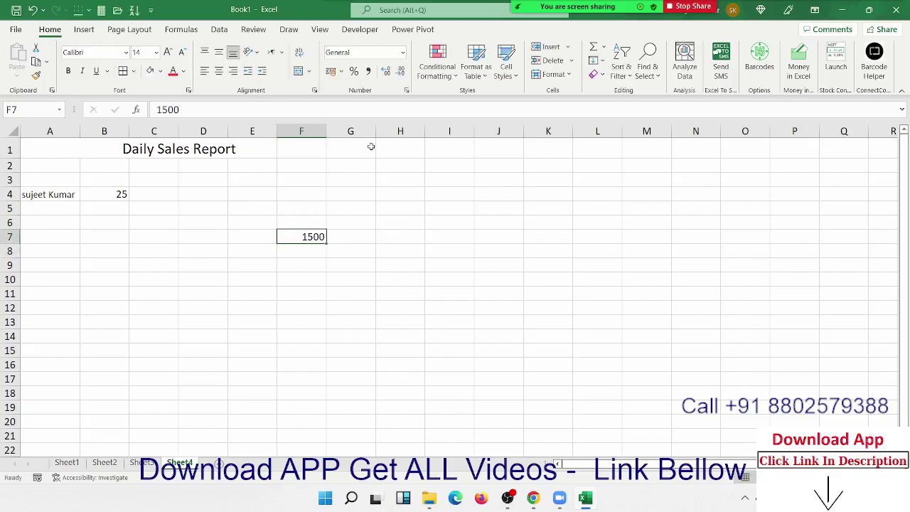
Step: Set F7's format to Number with 2 decimals, toggling the 1000 separator on and off
left_click(406, 91)
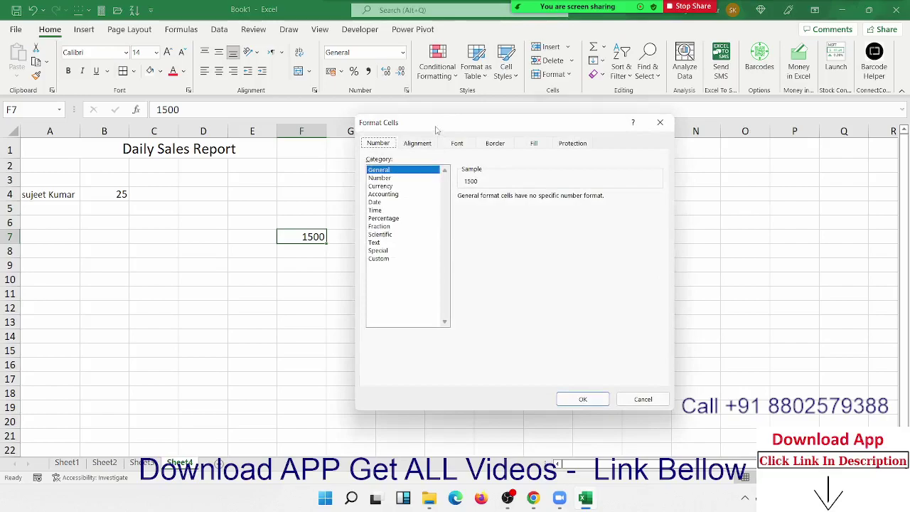
left_click_drag(439, 132, 504, 147)
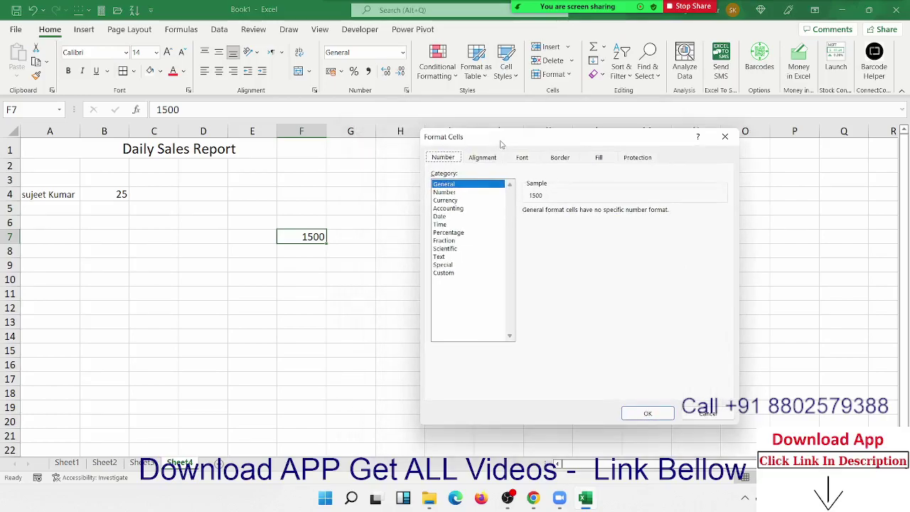
left_click(447, 192)
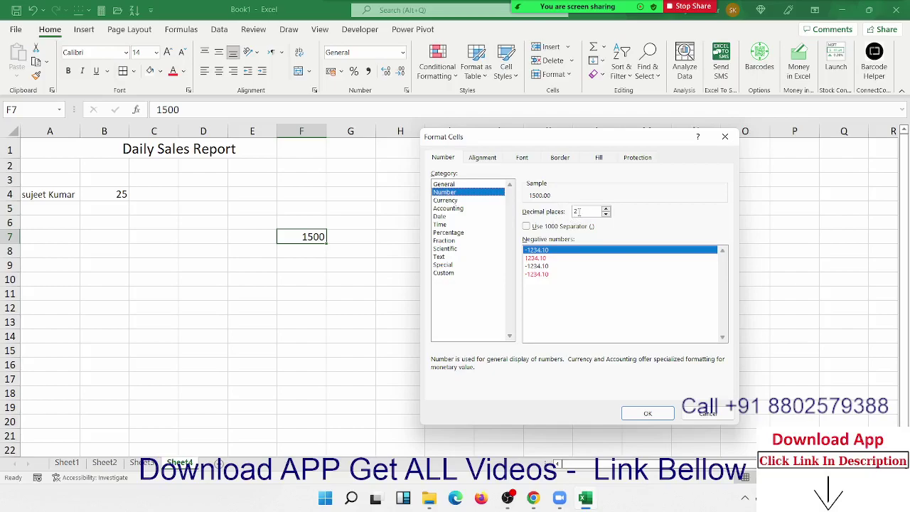
left_click(578, 212)
left_click(540, 194)
left_click(594, 211)
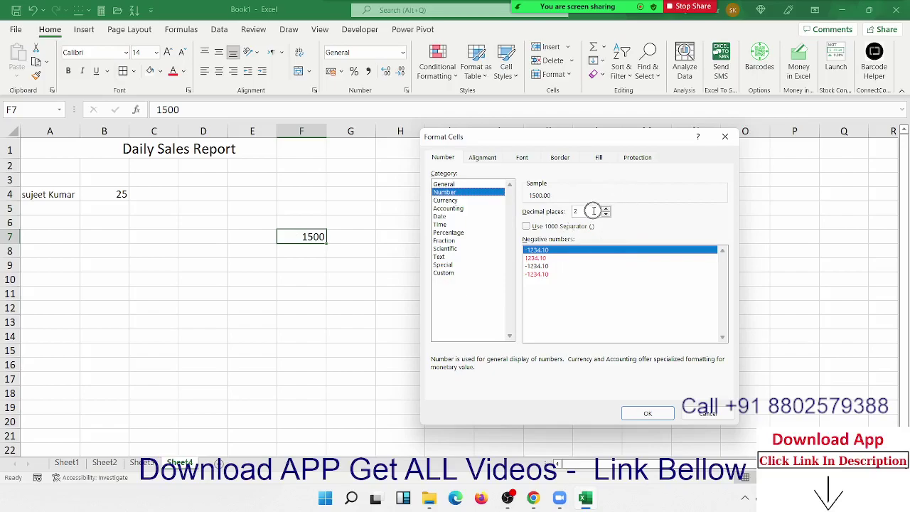
left_click(561, 226)
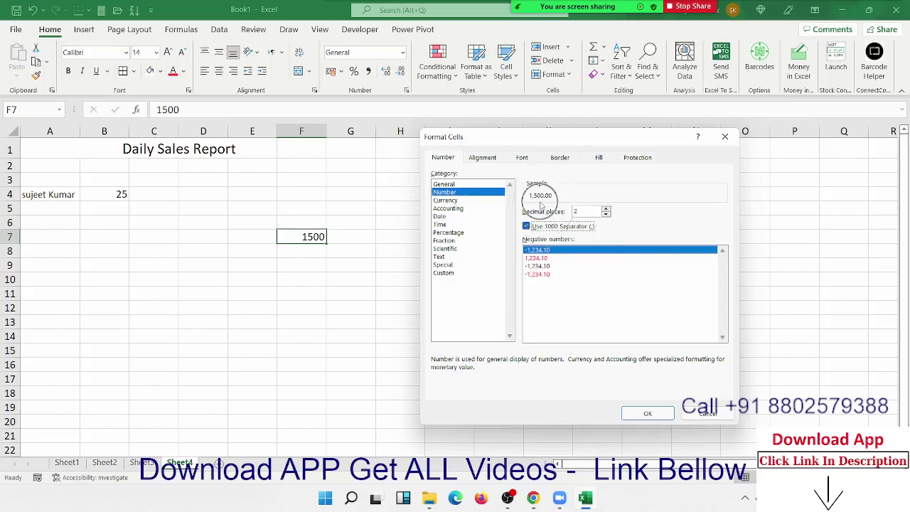
left_click(538, 226)
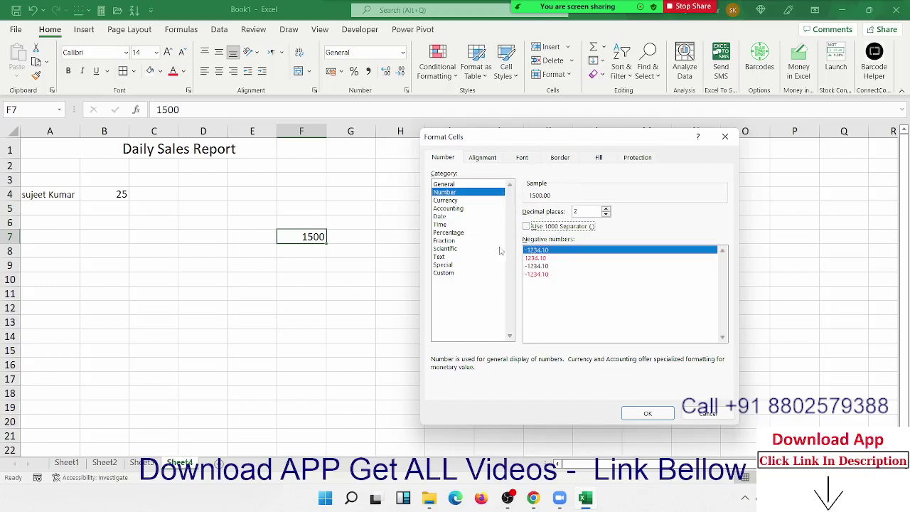
Step: Try the red and minus-sign negative number styles, then return to the default
left_click(546, 266)
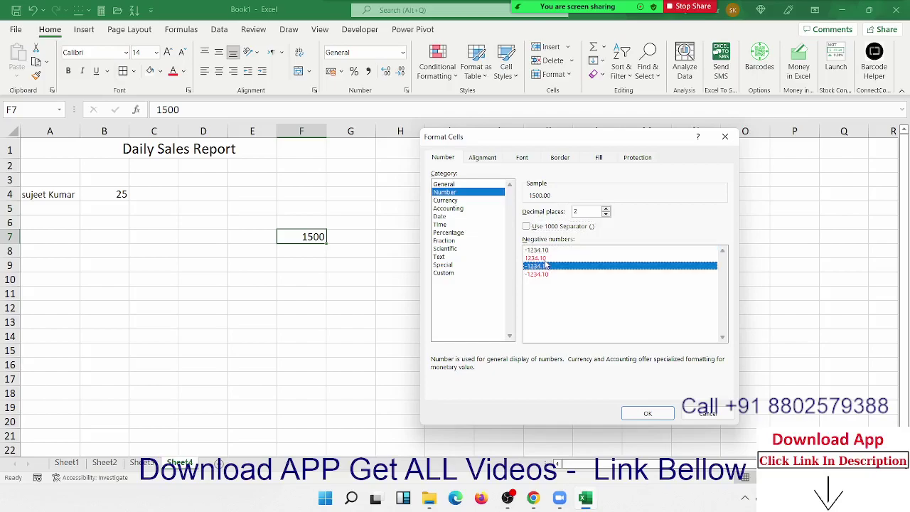
key("Up")
left_click(545, 268)
left_click(543, 275)
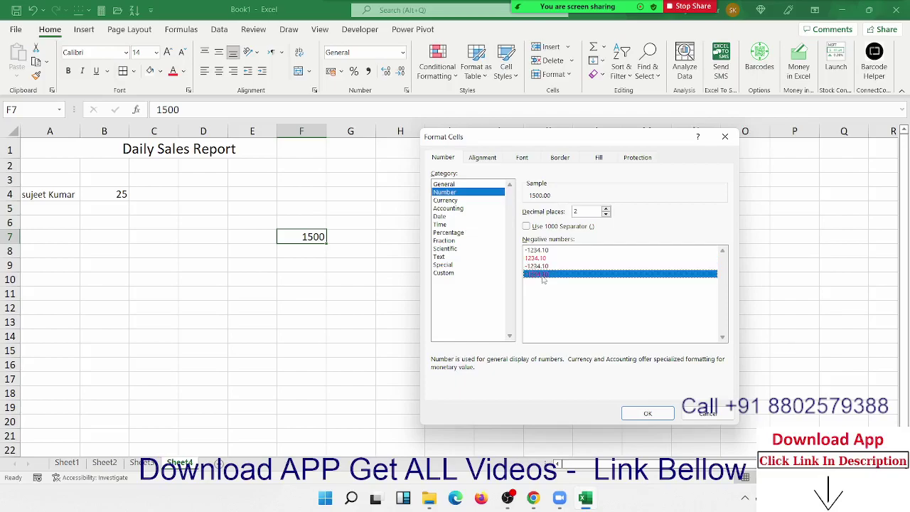
left_click(541, 253)
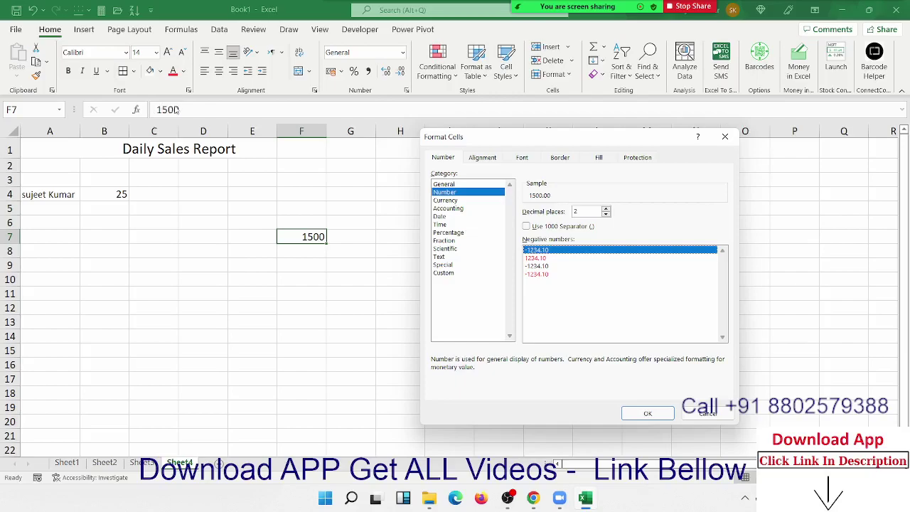
Step: Preview Currency and Accounting formats with the ₹ symbol, then close without applying
left_click(460, 202)
left_click(582, 227)
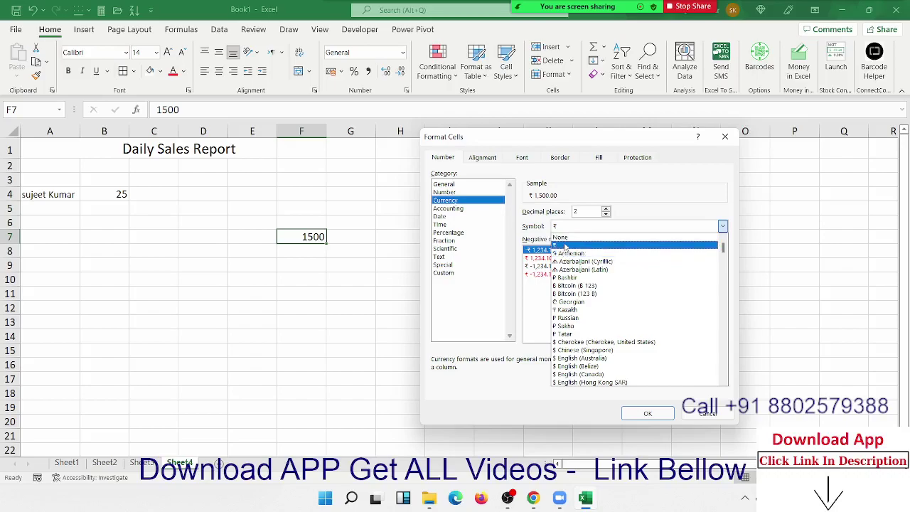
left_click(668, 192)
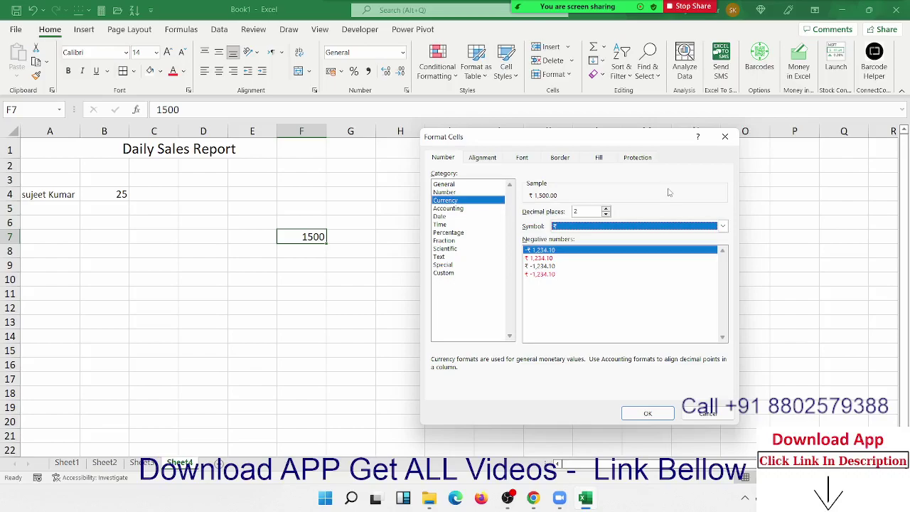
left_click(462, 209)
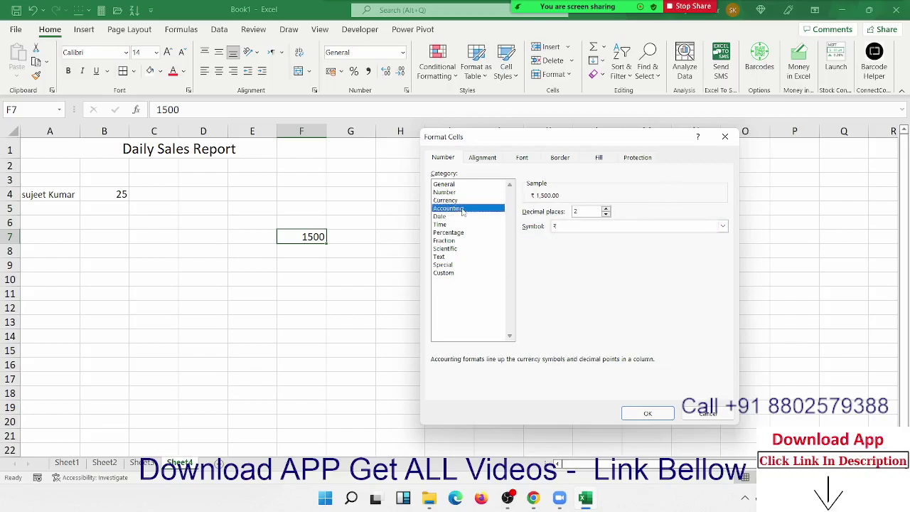
left_click(596, 226)
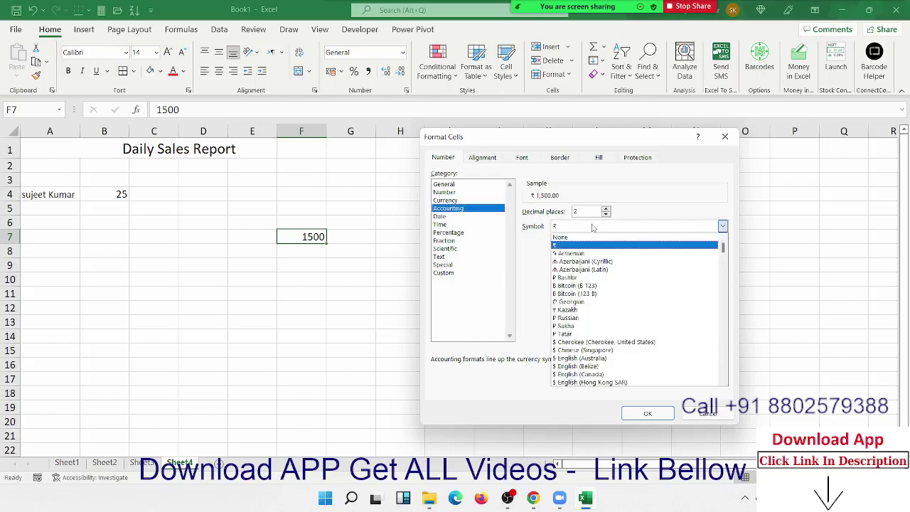
scroll(600, 328, "down", 2)
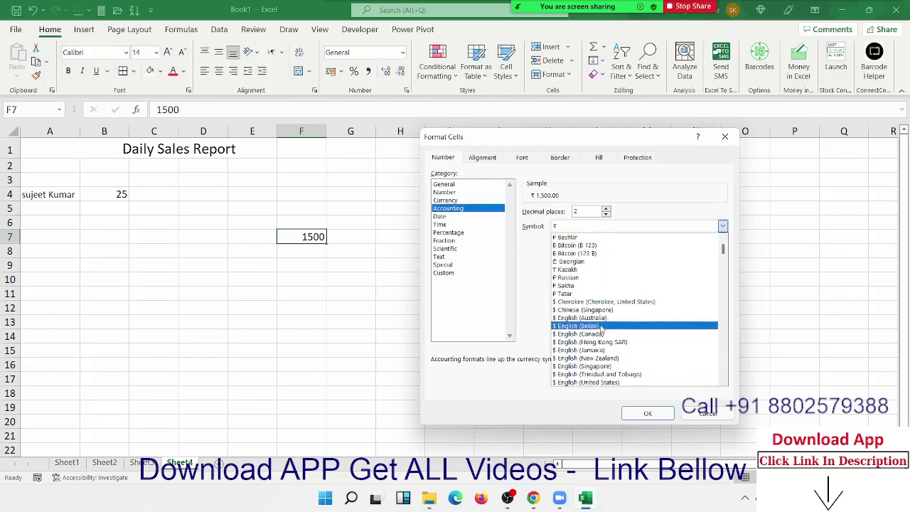
left_click(725, 141)
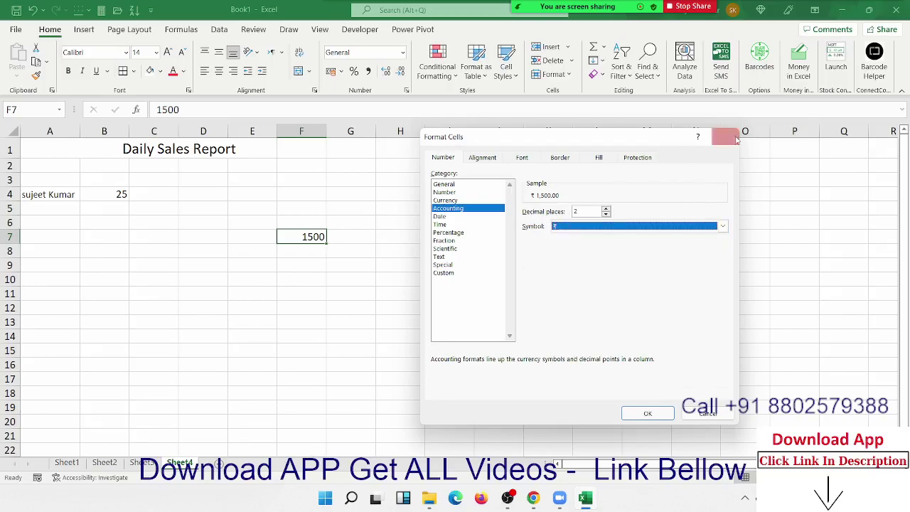
left_click(735, 139)
Step: Add Sheet5 and enter =RANDBETWEEN(0,9) in cell A1
left_click(219, 463)
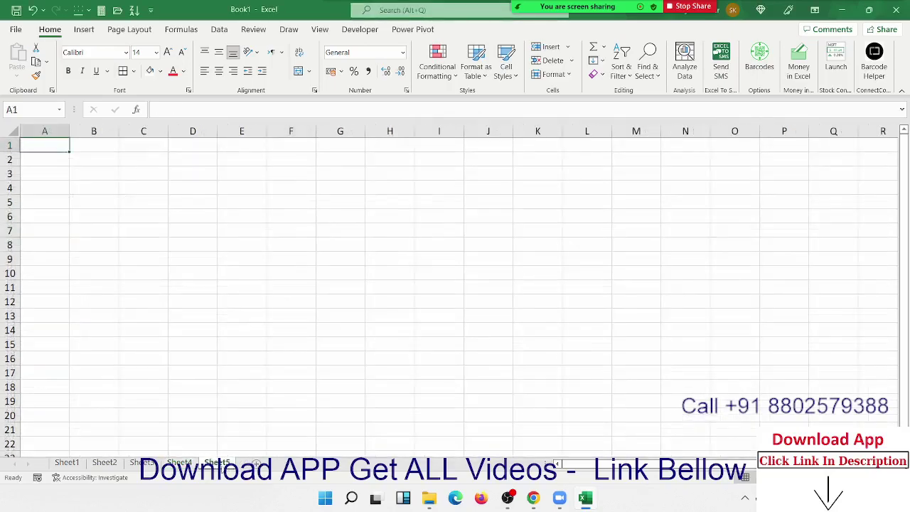
type("=ra")
key("Down")
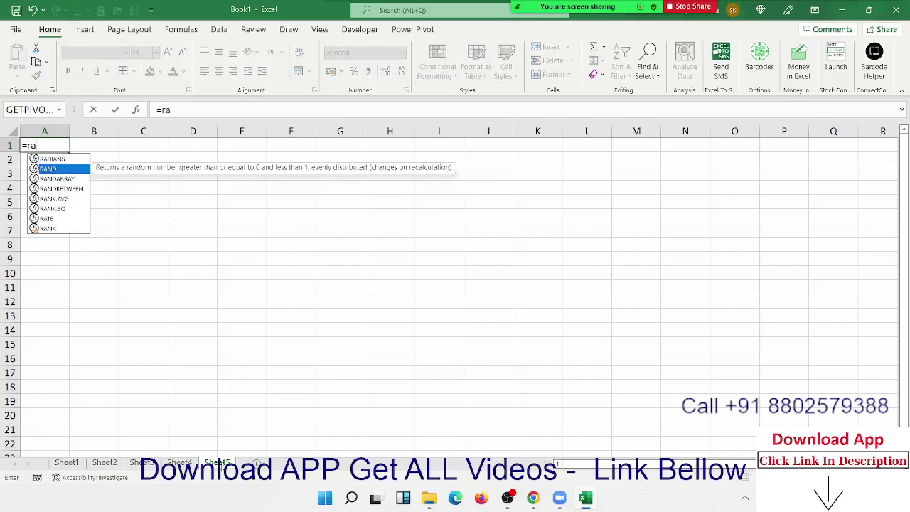
key("Down")
key("Down")
key("Tab")
type("0")
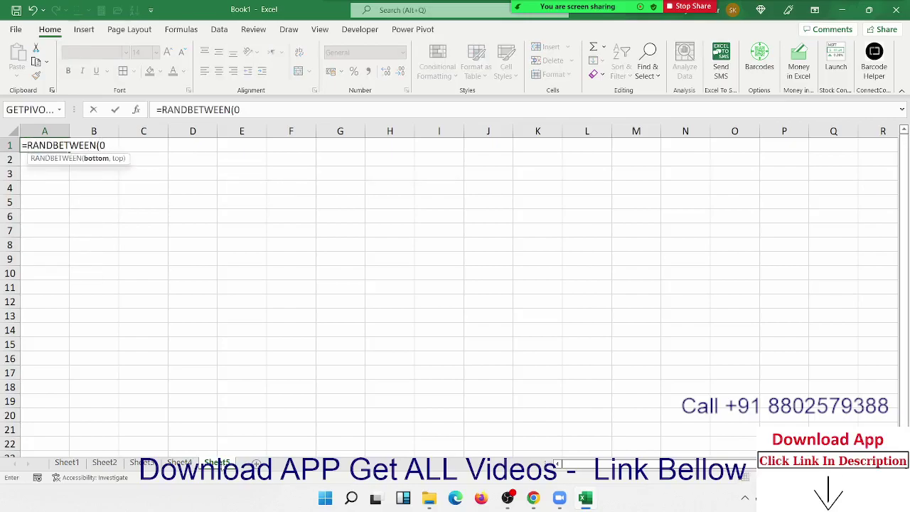
type(",9")
key("Return")
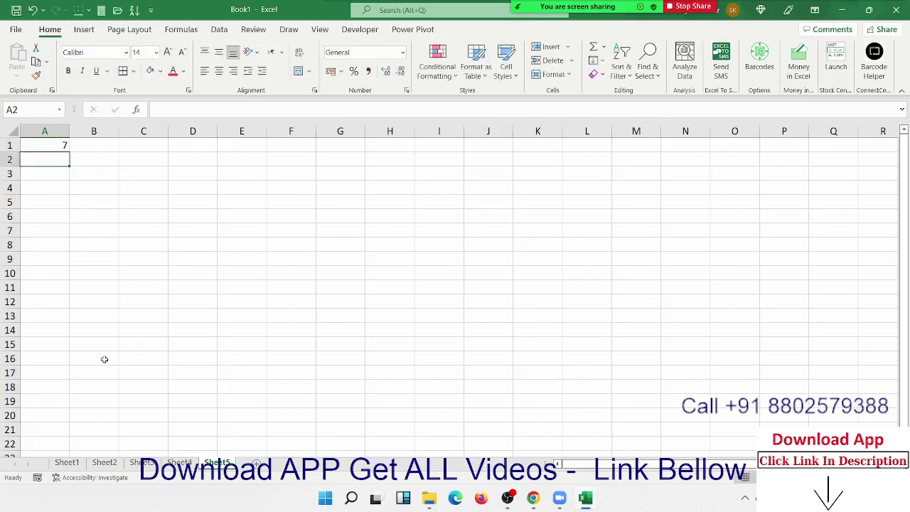
Step: Fill the RANDBETWEEN formula across A1:K20 with Ctrl+R and Ctrl+D
left_click_drag(57, 146, 551, 414)
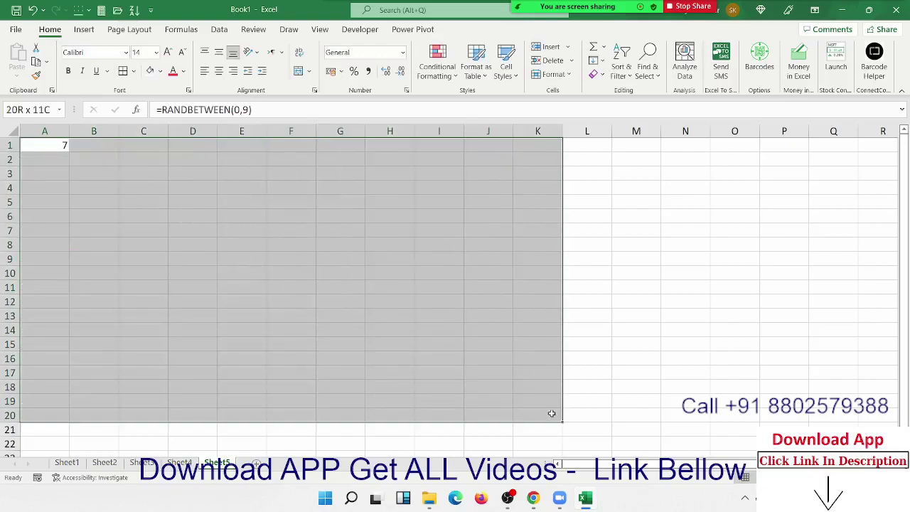
key("ctrl+r")
key("ctrl+d")
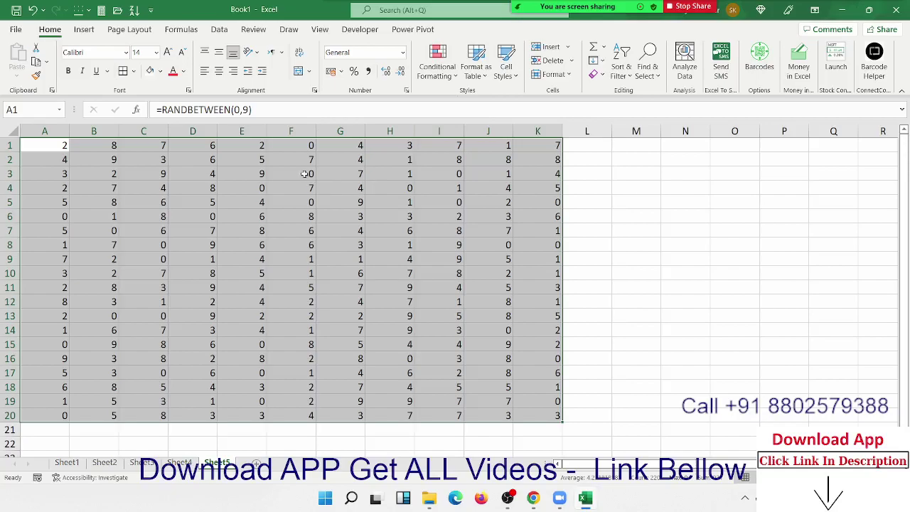
Step: Apply Accounting format with symbol None and 0 decimal places to A1:K20, so zeros show as dashes
right_click(377, 263)
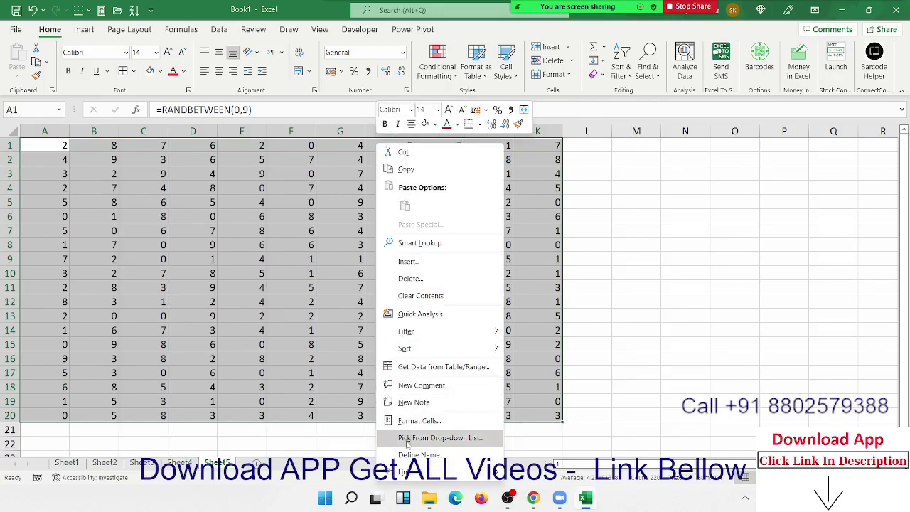
key("Escape")
key("ctrl+1")
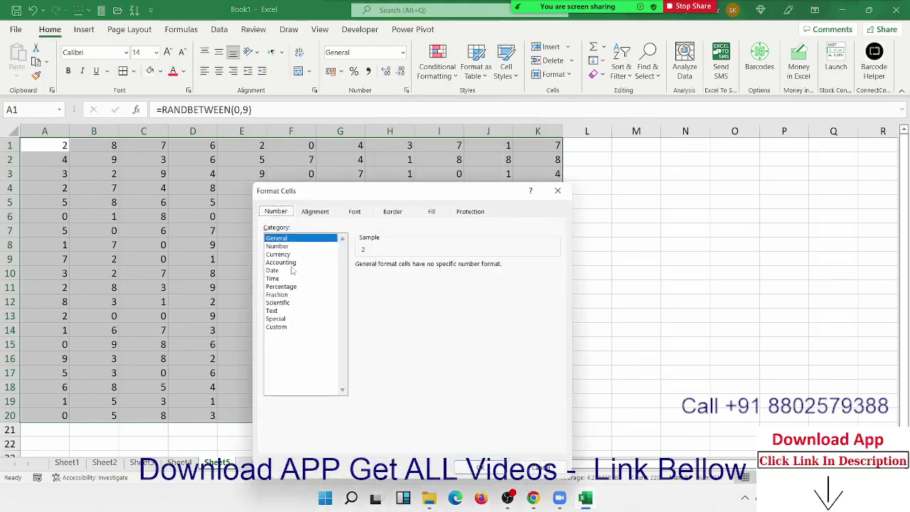
left_click(293, 271)
left_click(294, 263)
left_click(386, 281)
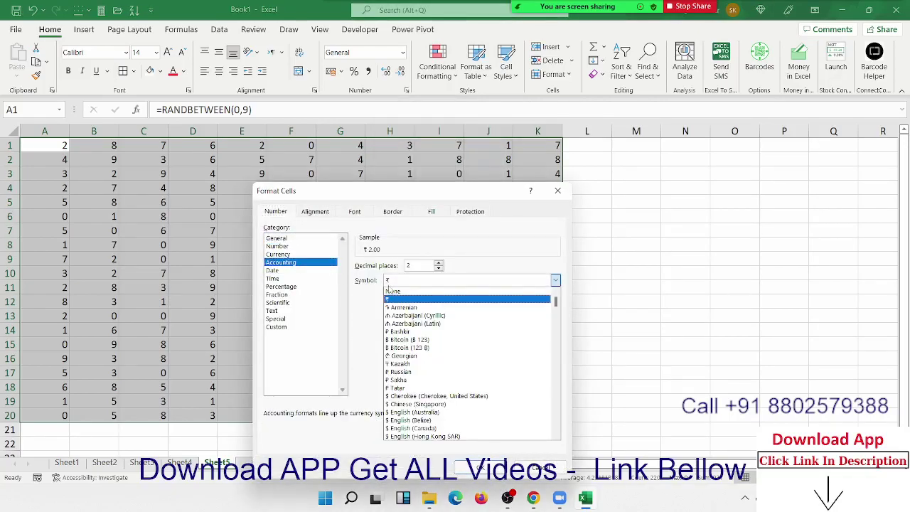
left_click(394, 288)
left_click(416, 264)
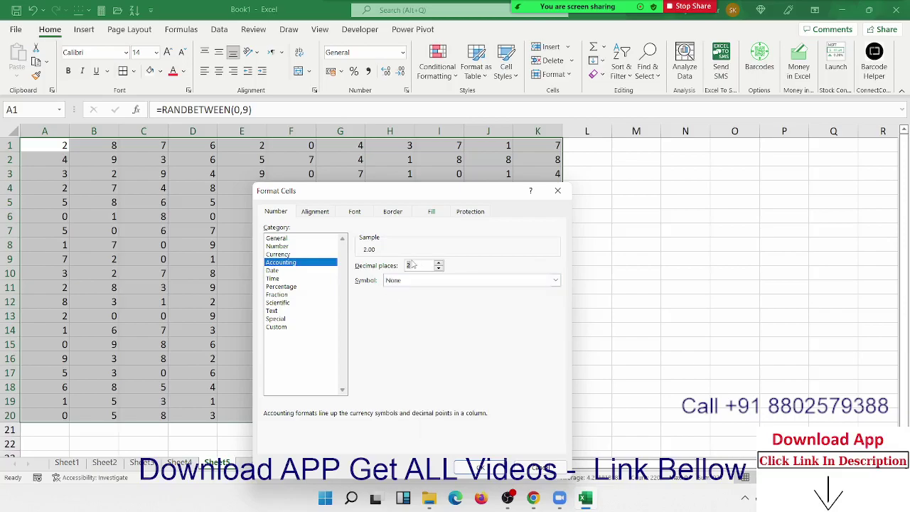
type("0")
left_click(482, 467)
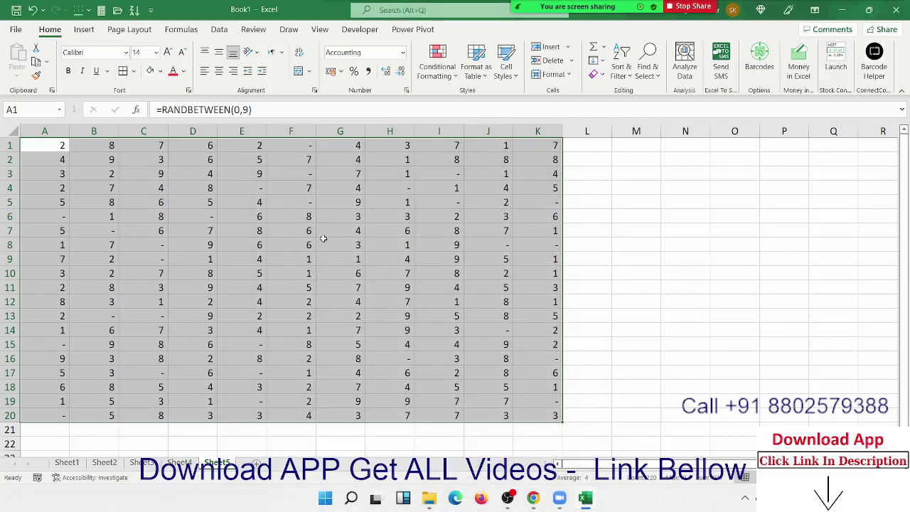
left_click(298, 205)
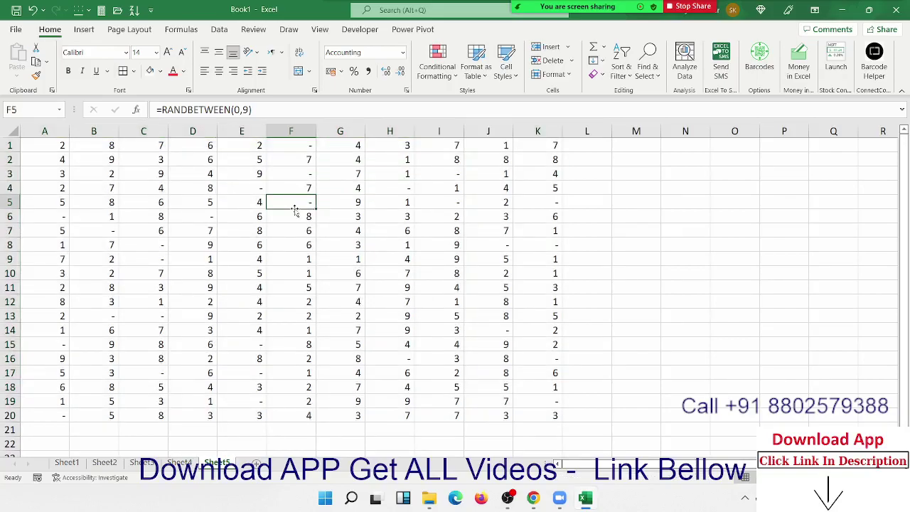
Step: Copy A1:K20 and paste it back over itself as values only
left_click_drag(548, 418, 61, 118)
key("ctrl+q")
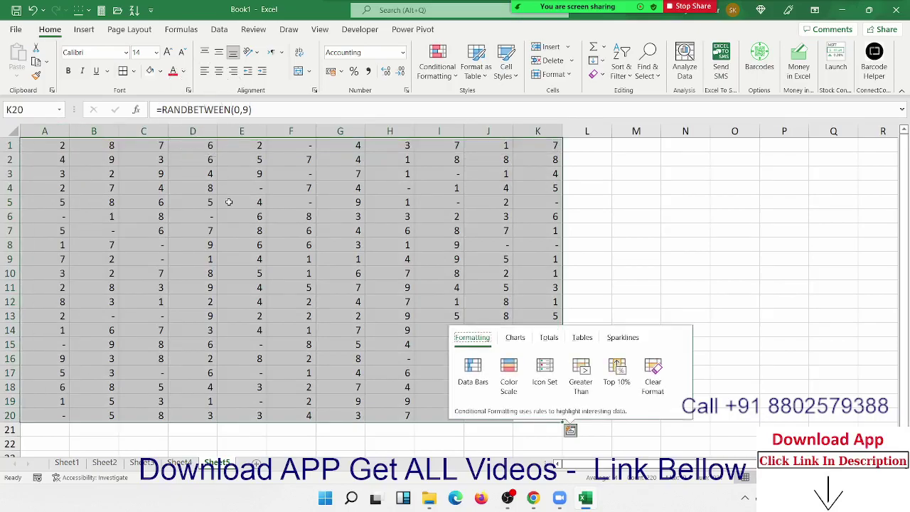
key("Escape")
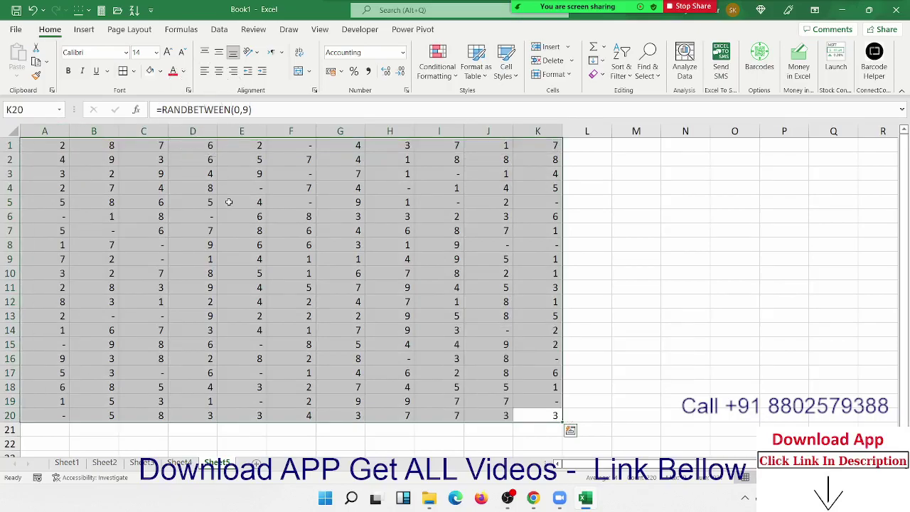
key("ctrl+c")
right_click(228, 202)
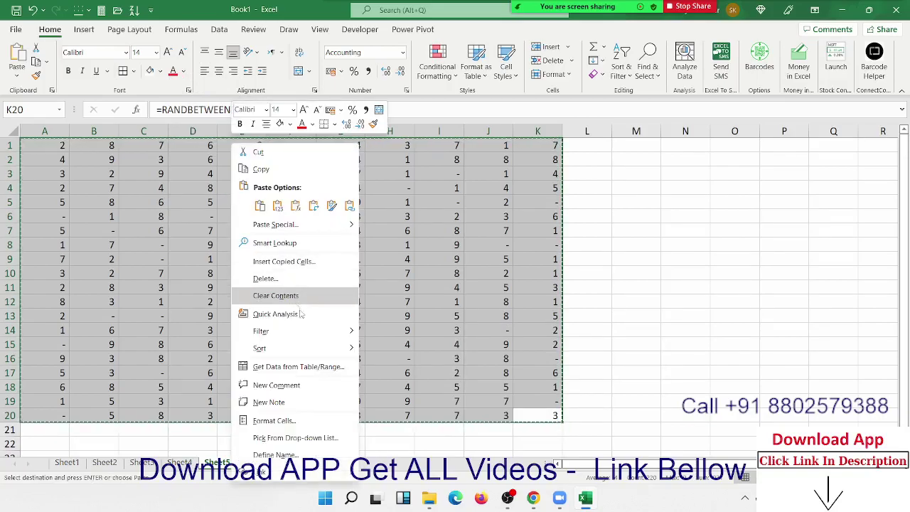
left_click(273, 224)
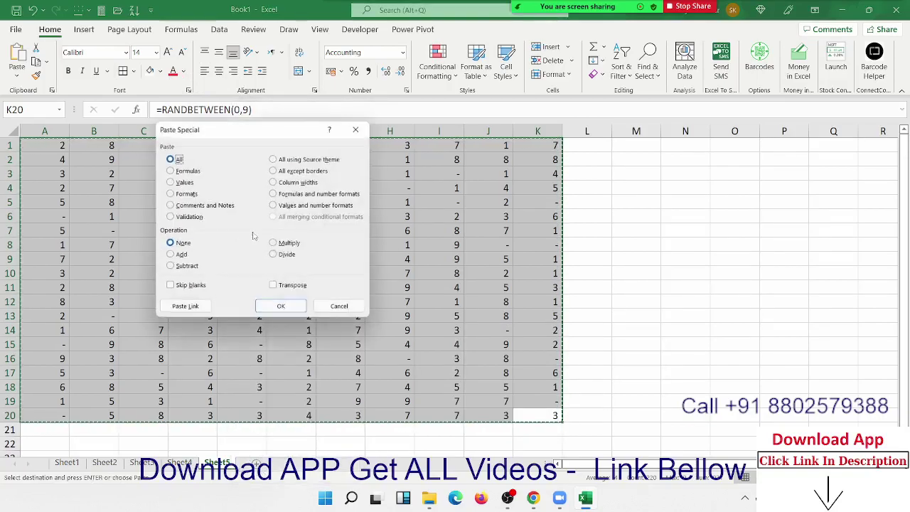
left_click(170, 182)
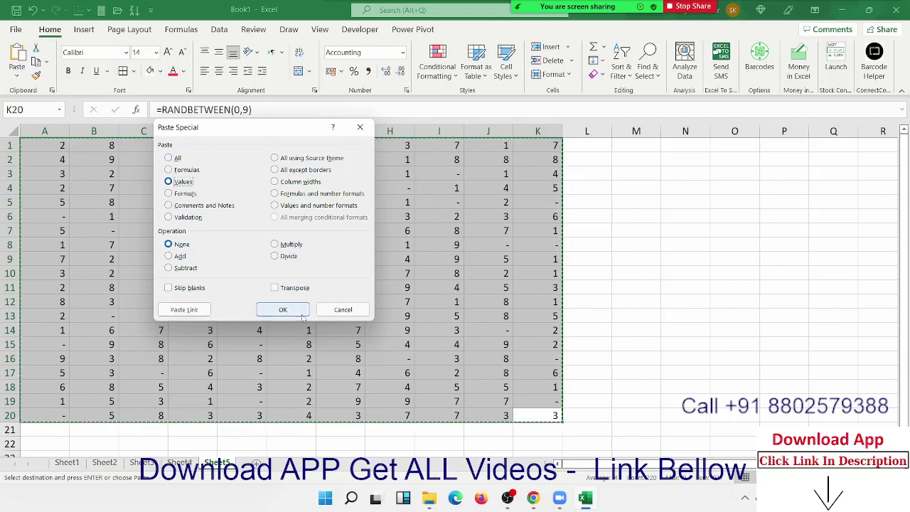
left_click(300, 312)
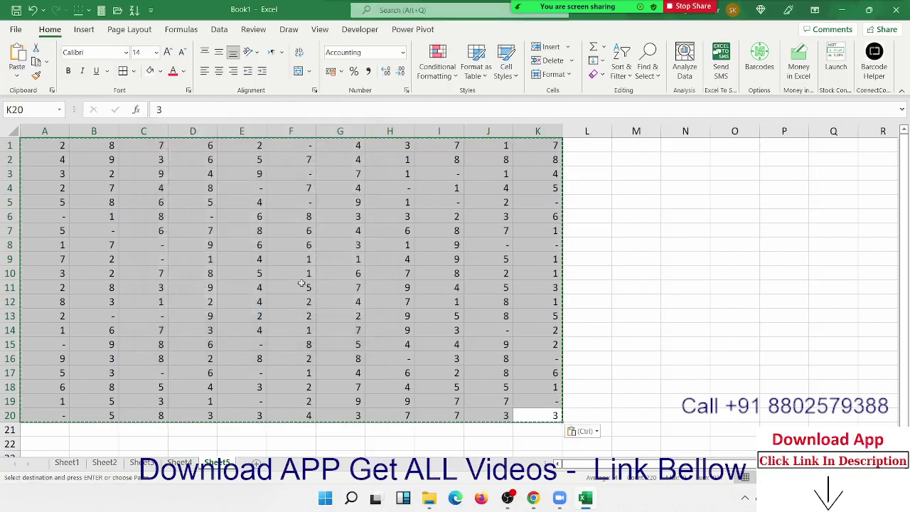
Step: Spot-check cells such as C13 and B7 to confirm they now hold plain values
left_click(304, 257)
left_click(192, 216)
left_click(340, 287)
left_click(339, 330)
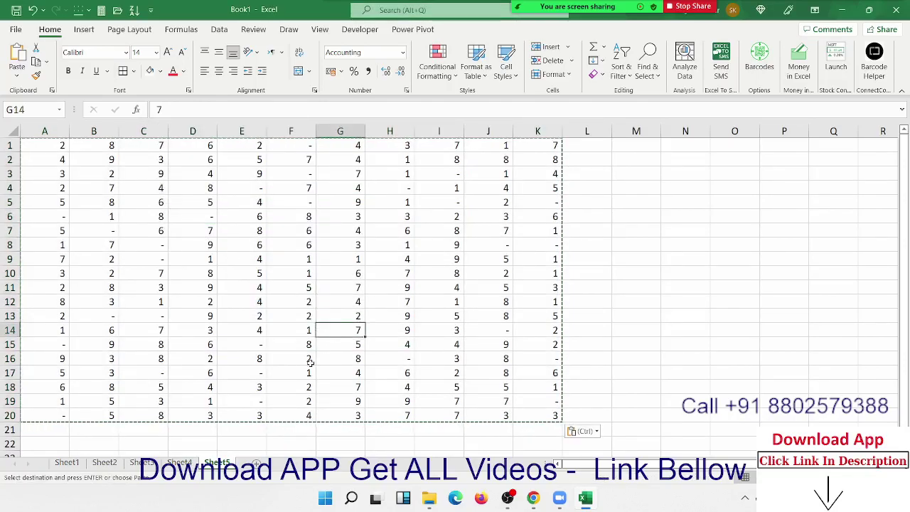
left_click(241, 344)
left_click(193, 302)
left_click(143, 287)
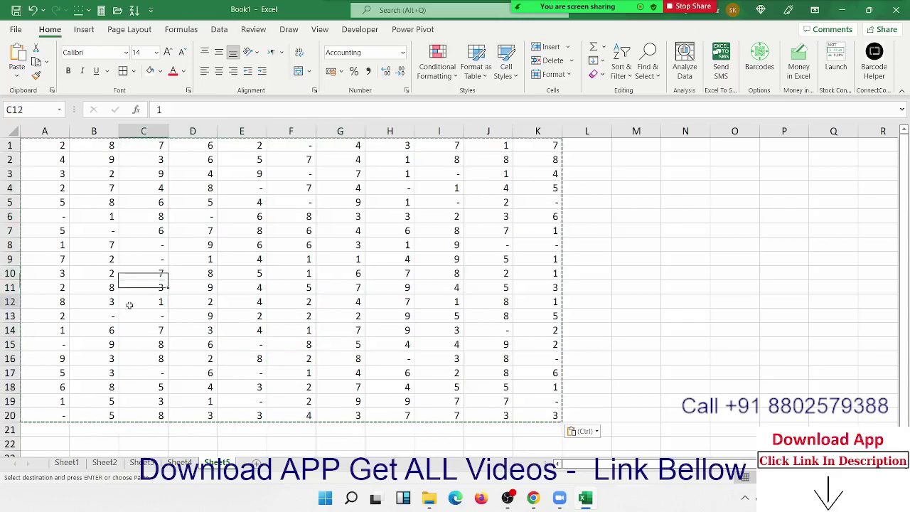
left_click(127, 313)
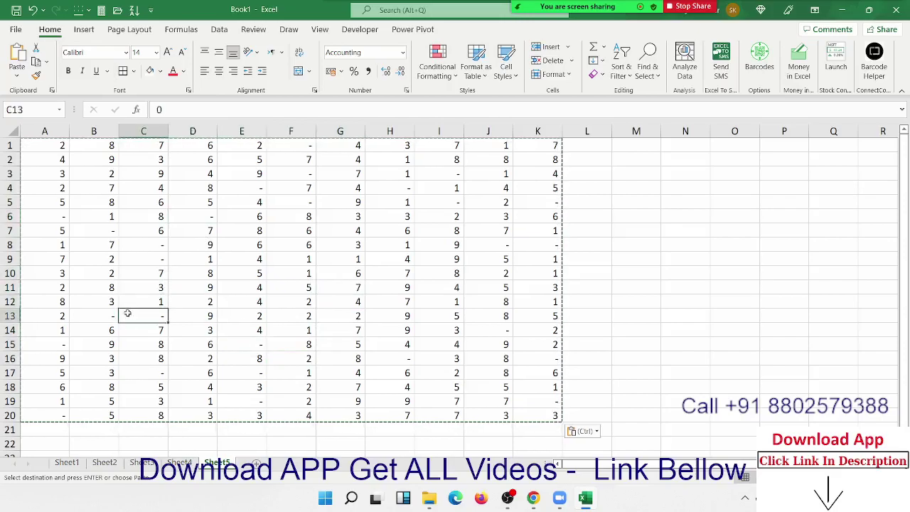
left_click(103, 232)
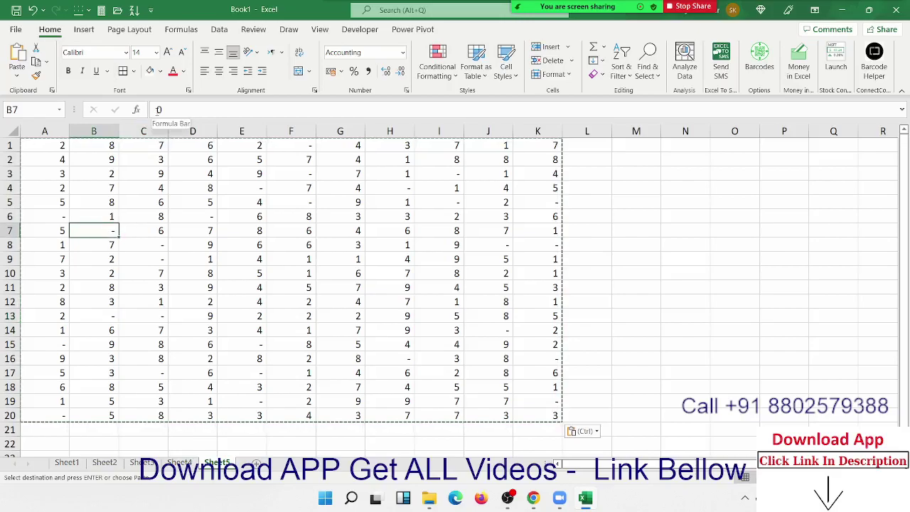
Step: Bring up the paste options, look through them, then dismiss them
key("ctrl")
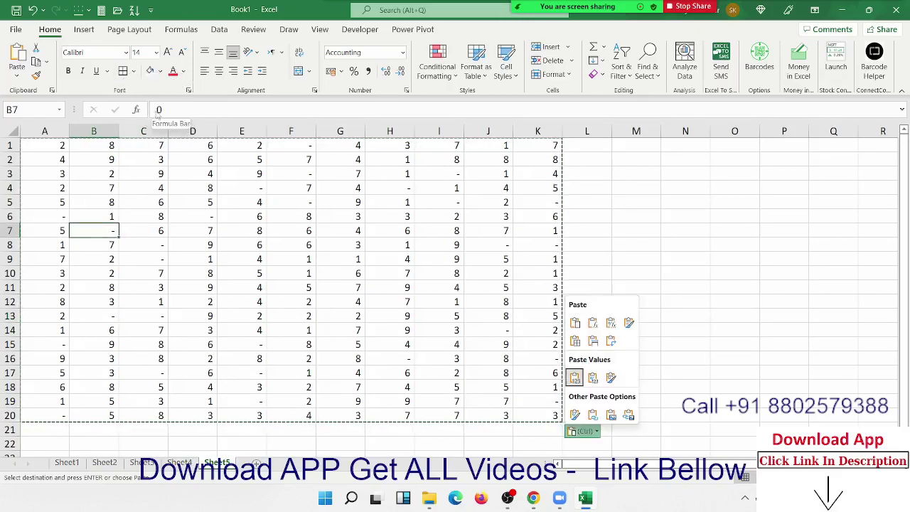
left_click(113, 234)
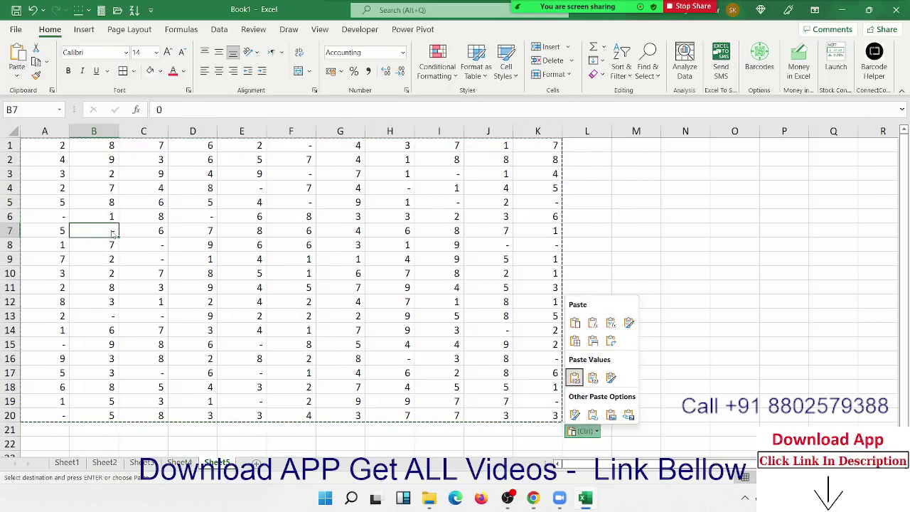
left_click(164, 112)
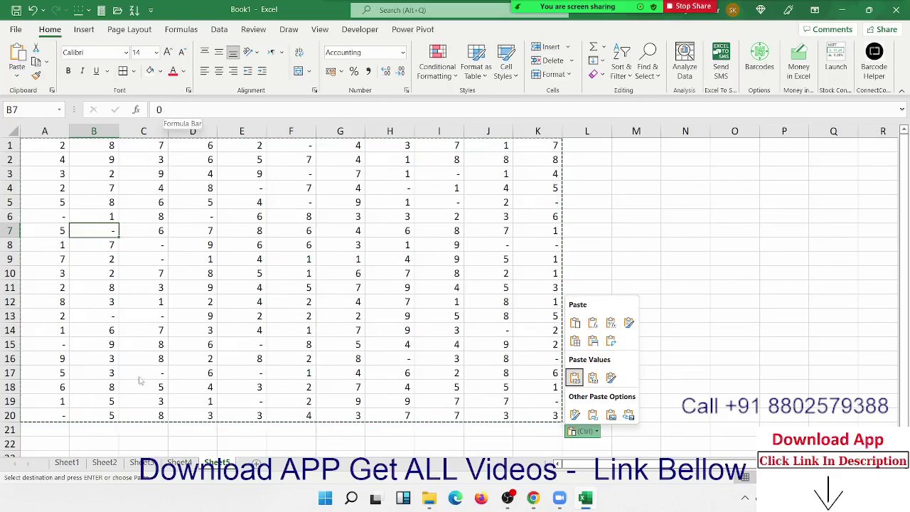
key("Escape")
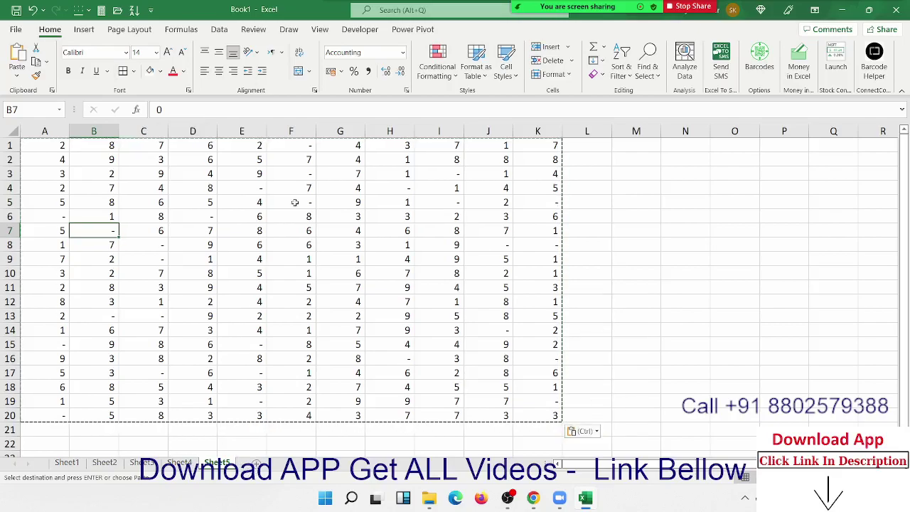
left_click(282, 462)
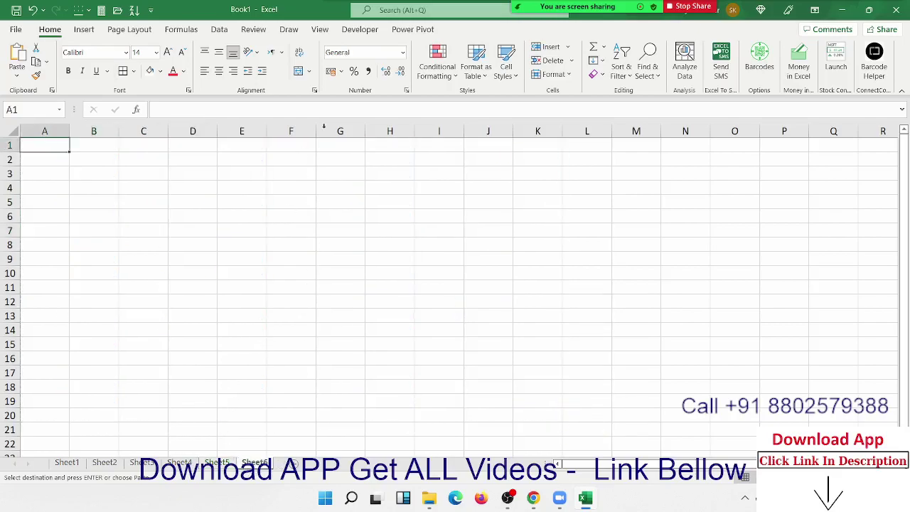
left_click(406, 90)
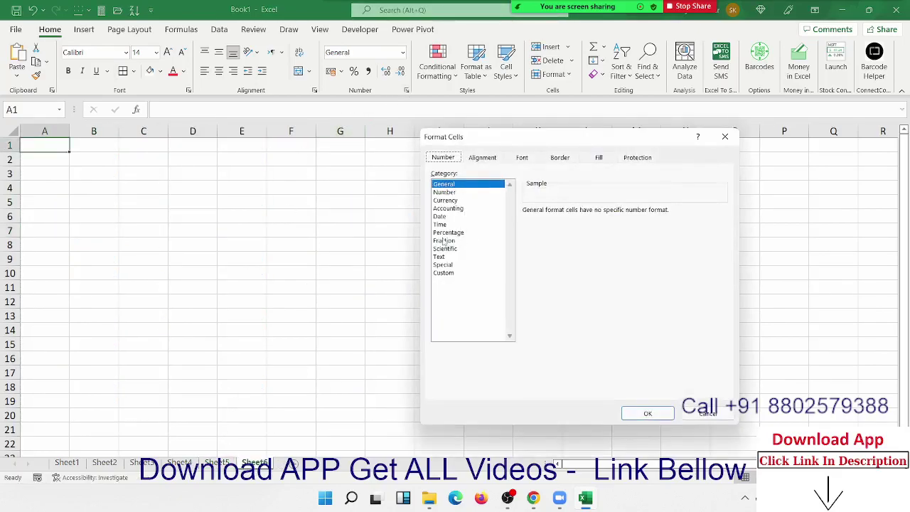
left_click(442, 233)
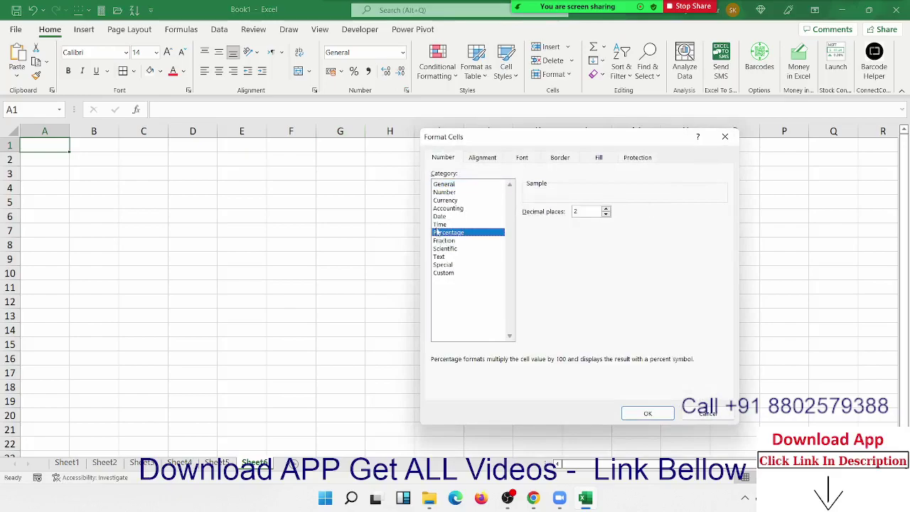
left_click(439, 216)
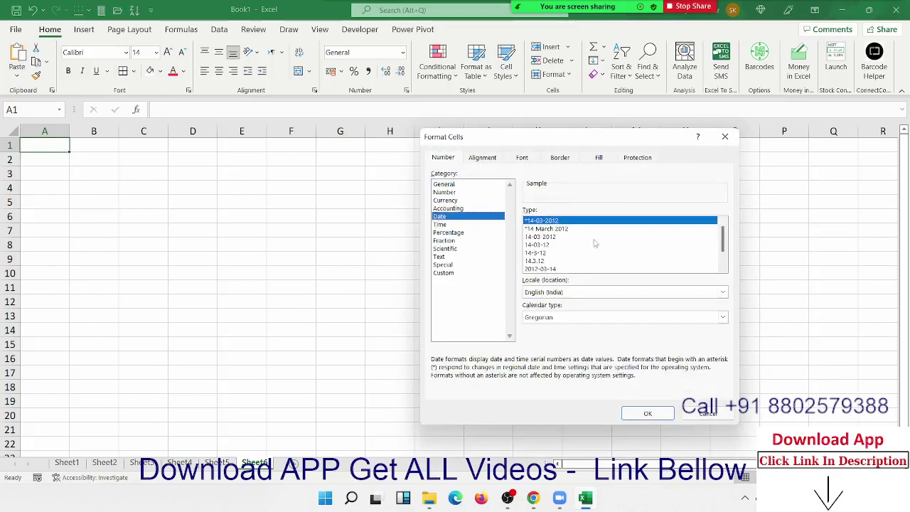
left_click(573, 296)
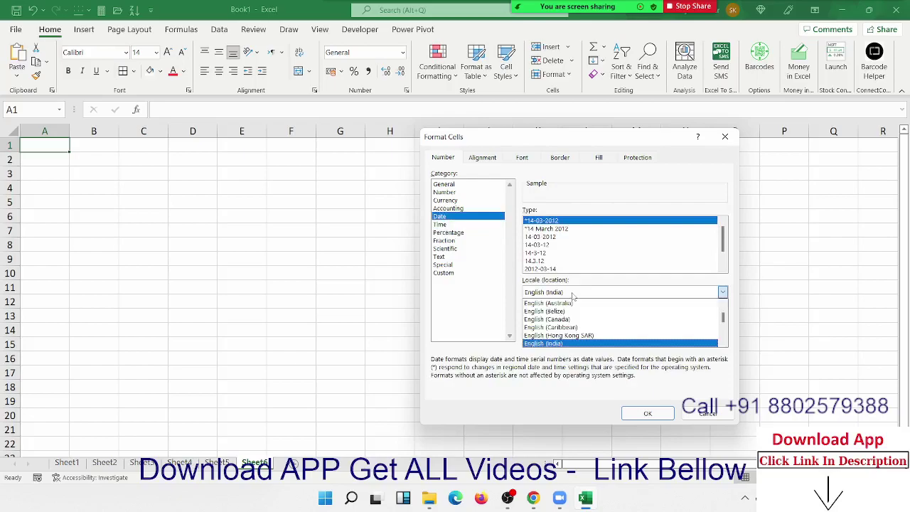
left_click(574, 296)
left_click(470, 225)
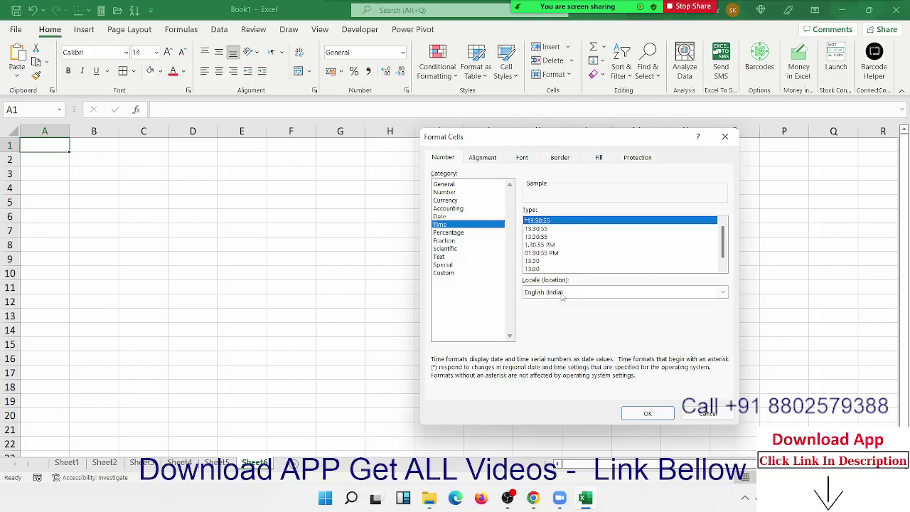
left_click(563, 294)
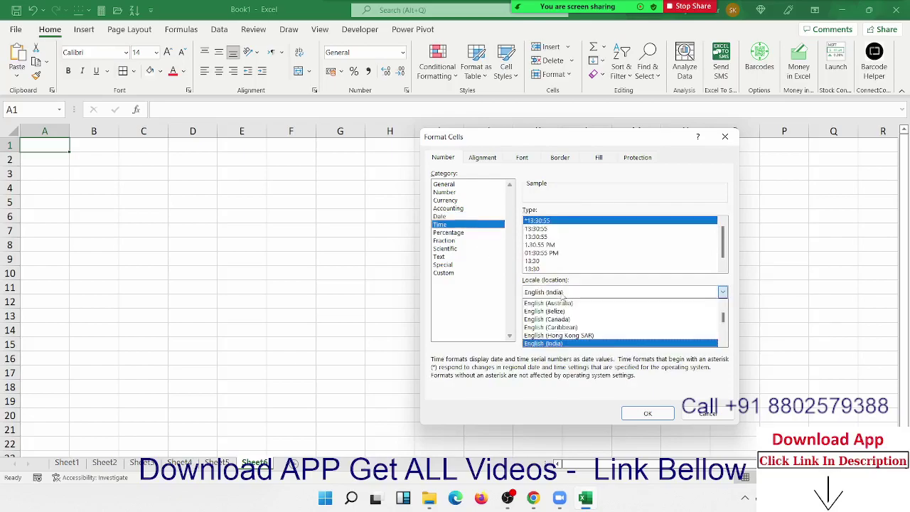
left_click(563, 295)
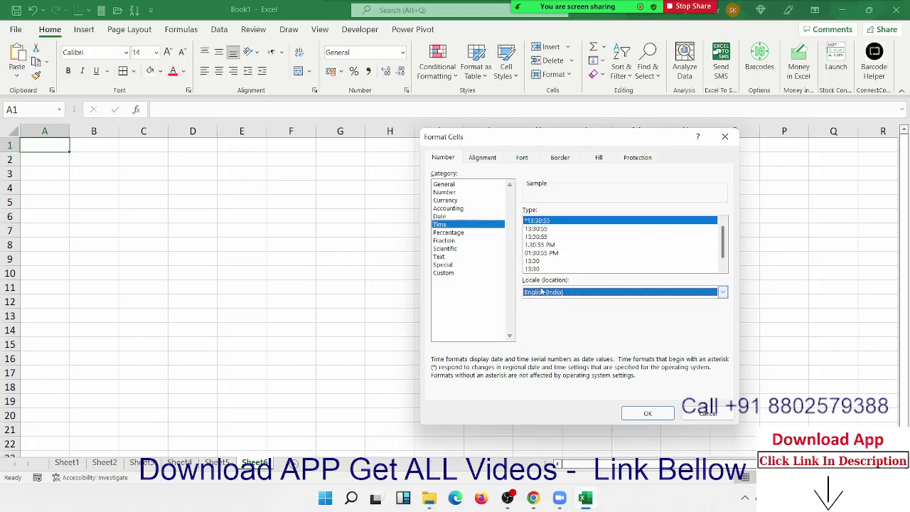
left_click(455, 233)
left_click(455, 242)
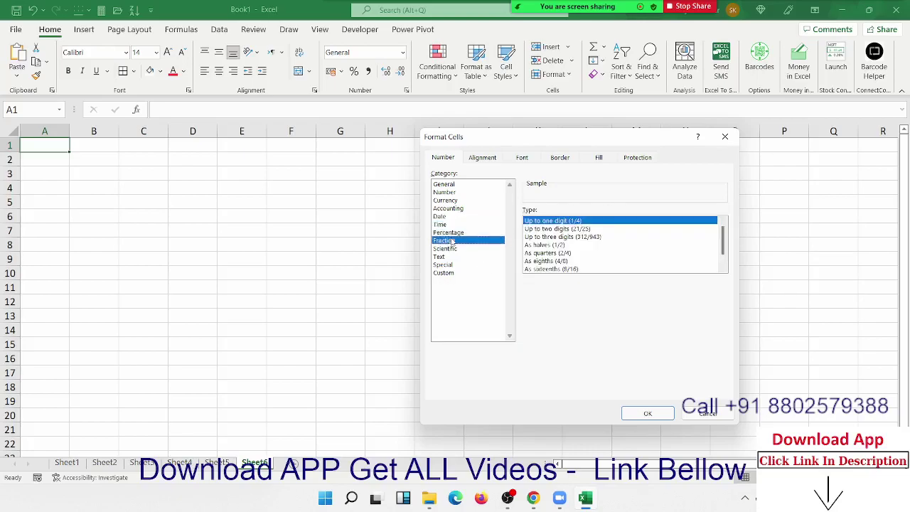
left_click(544, 245)
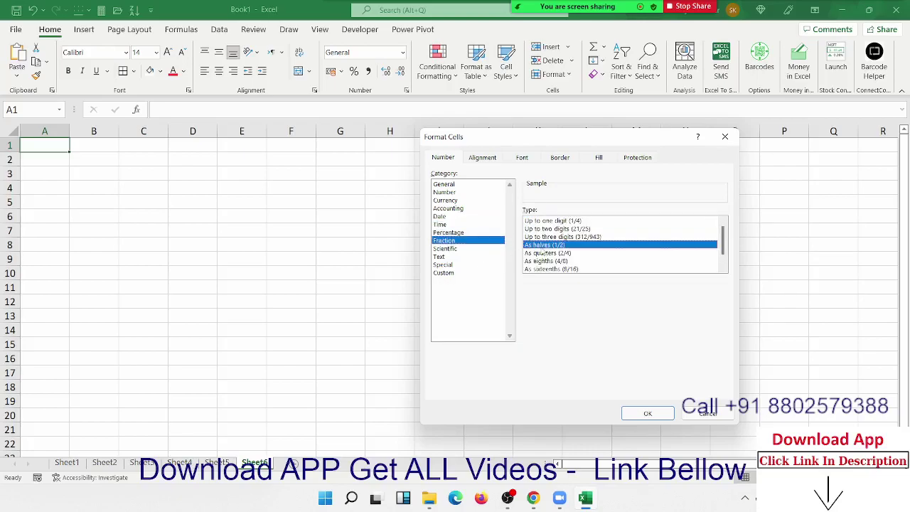
left_click(646, 414)
type("2.5")
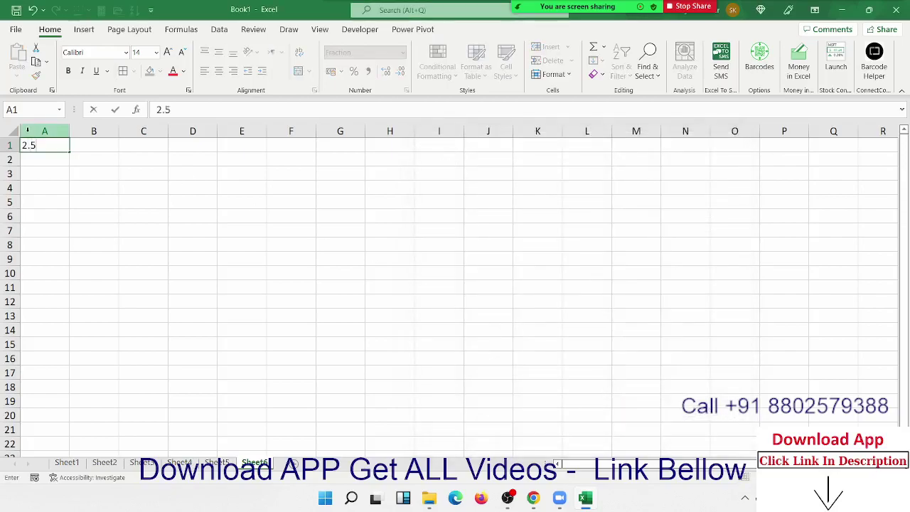
key("Return")
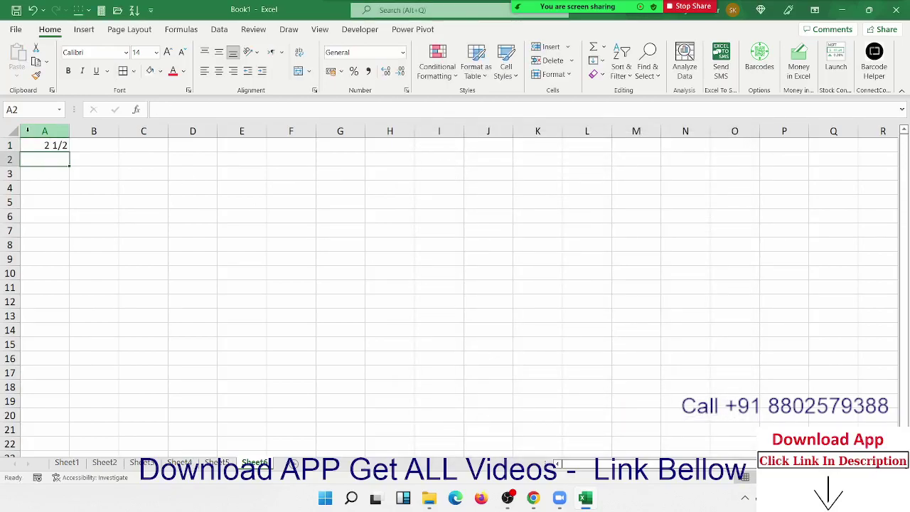
left_click(406, 91)
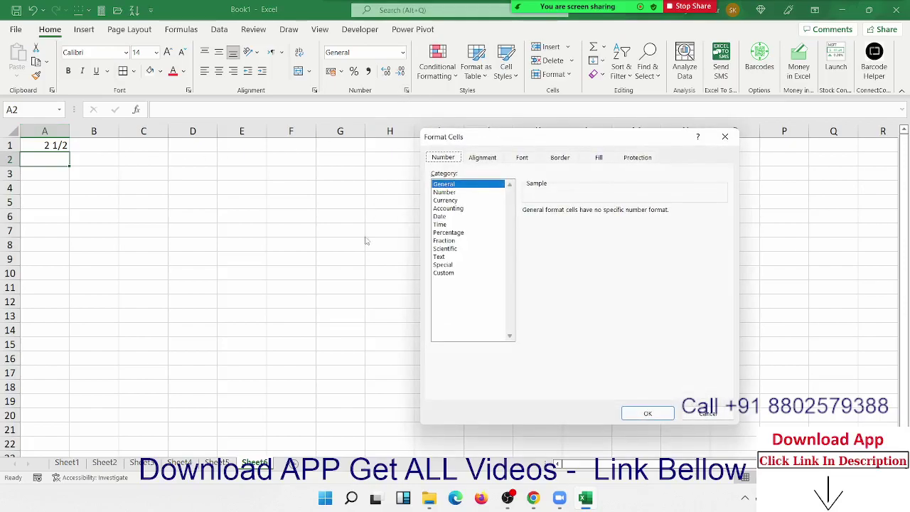
left_click(443, 273)
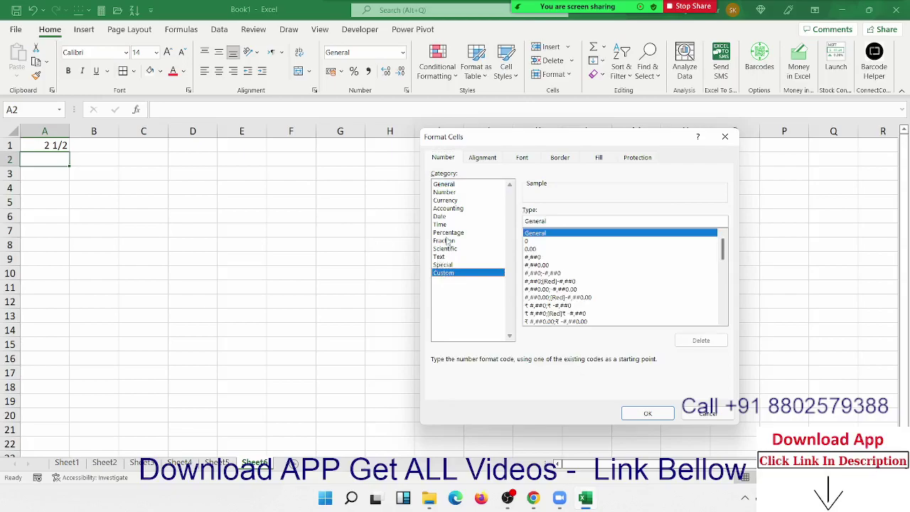
left_click(448, 240)
left_click(453, 249)
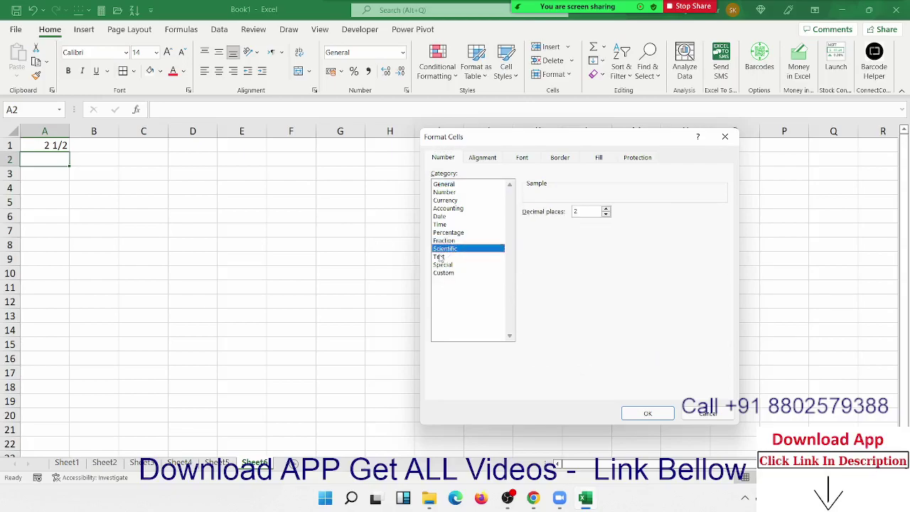
left_click(440, 257)
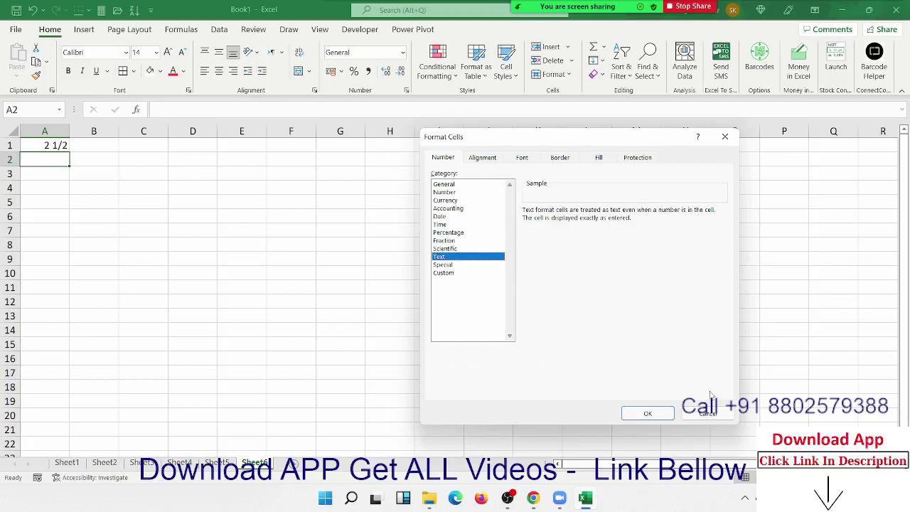
left_click(709, 413)
Step: Add the heading chq in E1 and test entering 123456 and 001245, which loses its zeros
left_click(236, 147)
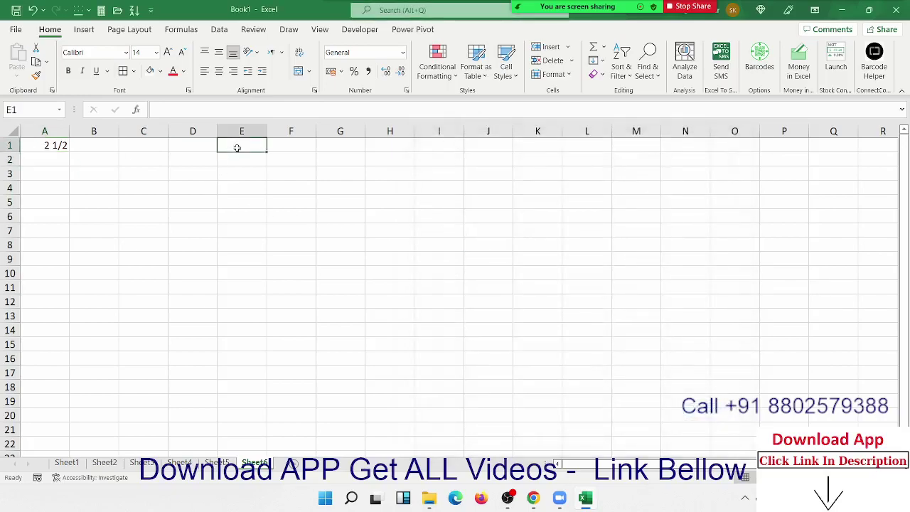
type("chq")
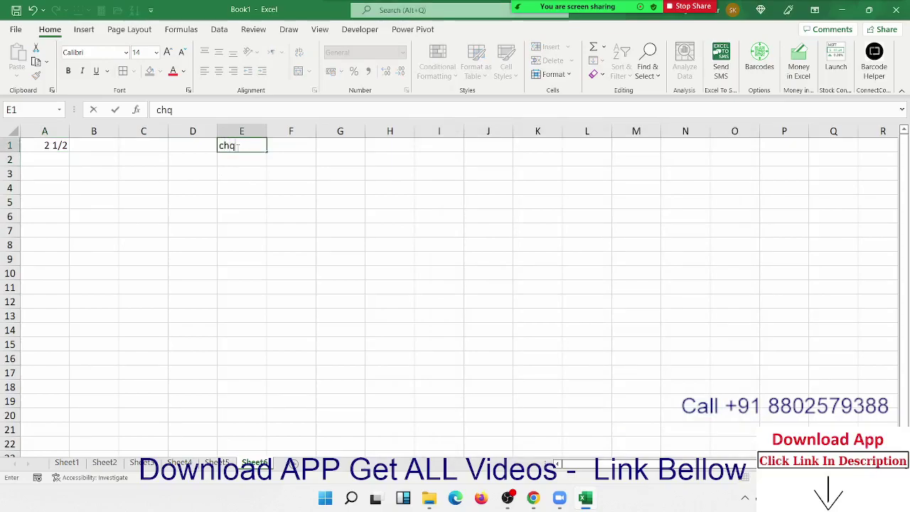
key("Return")
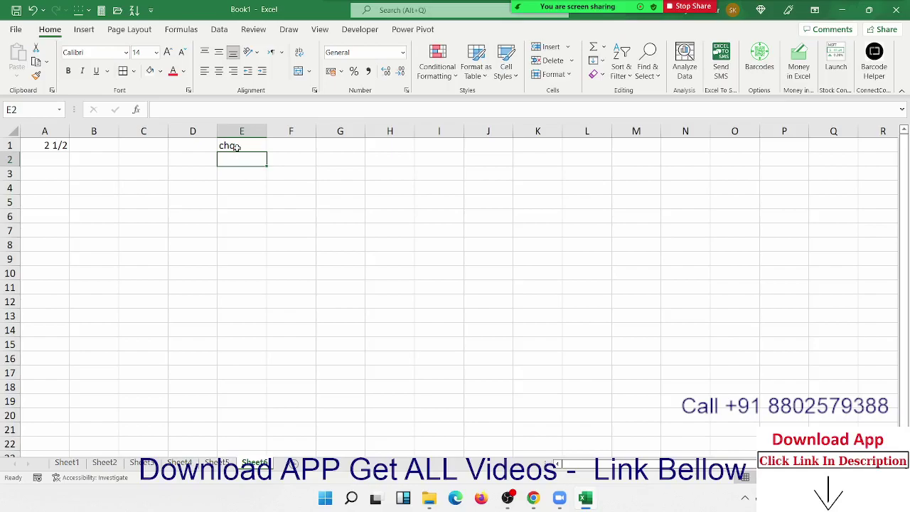
type("123")
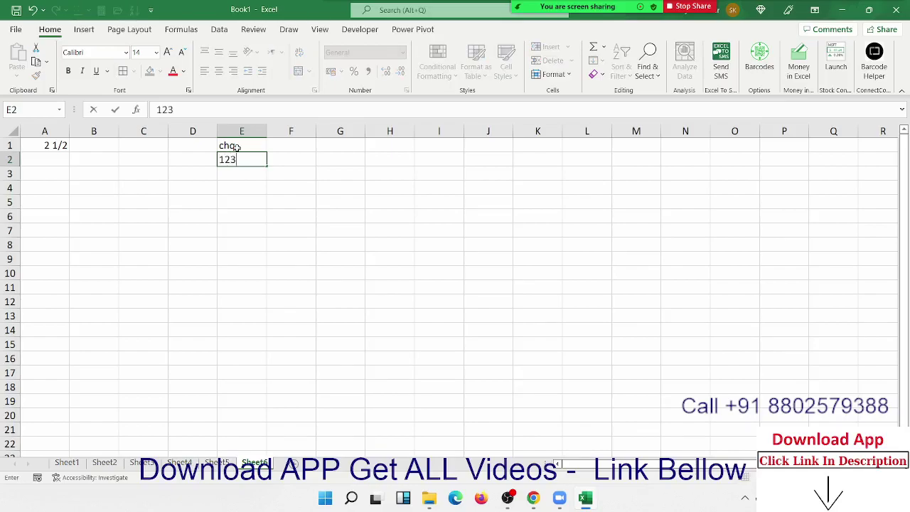
type("456")
key("Return")
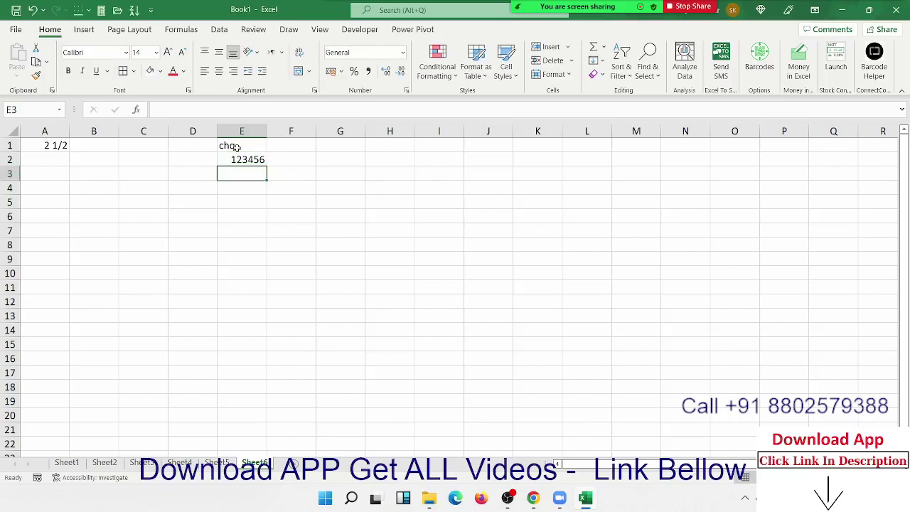
type("00")
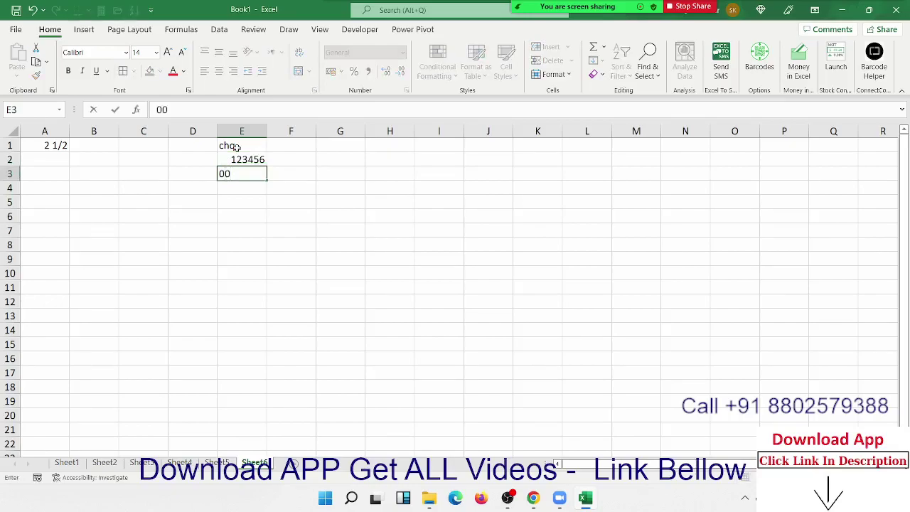
type("1245")
key("Return")
Step: Clear the test numbers and re-enter the cheque number as '001245 in E2
key("Up")
key("Delete")
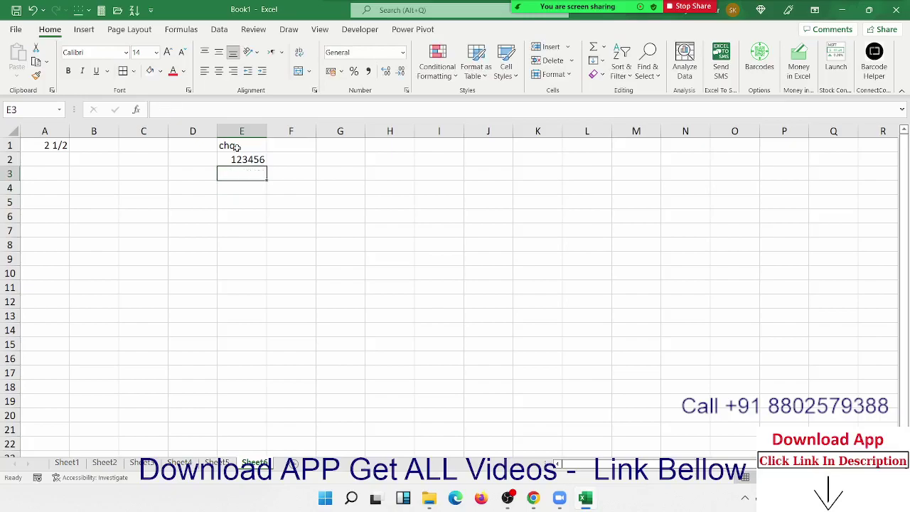
key("Up")
key("Delete")
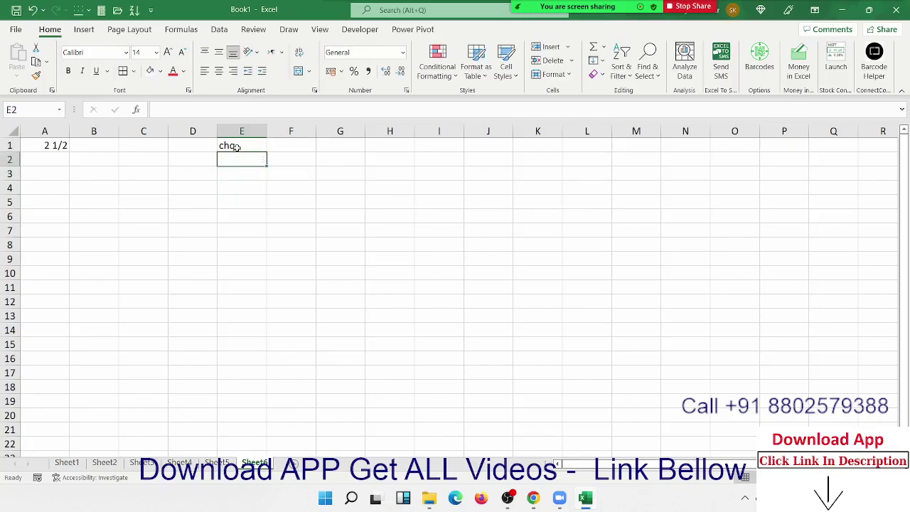
type("'")
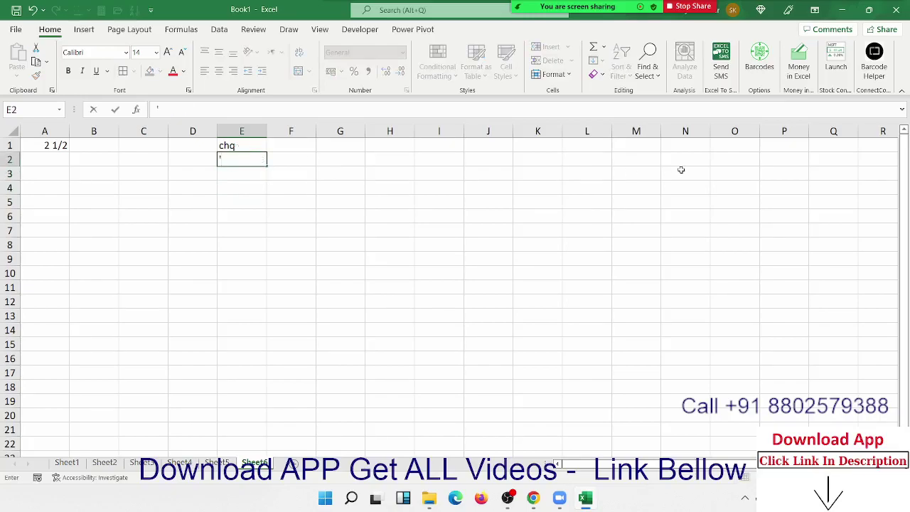
type("001245")
key("Return")
Step: Inspect E2's Number Stored as Text warning, then move to E3
key("Up")
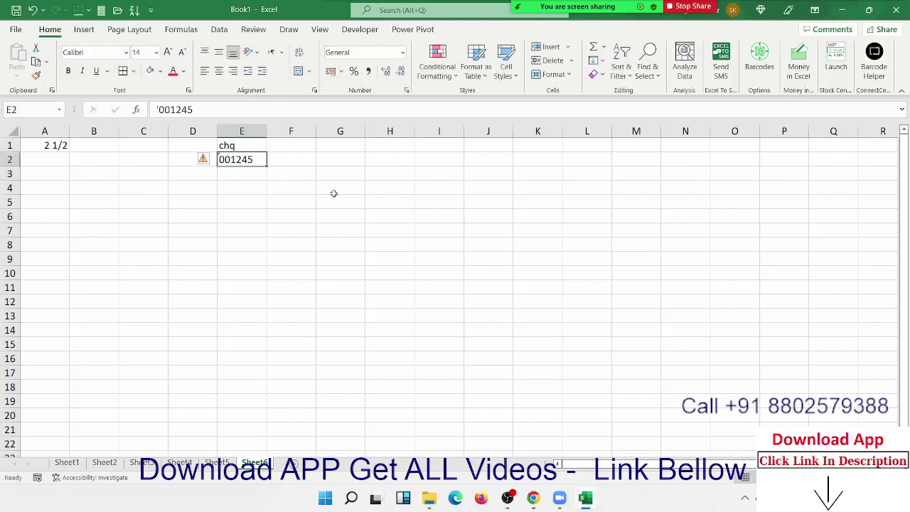
left_click(203, 159)
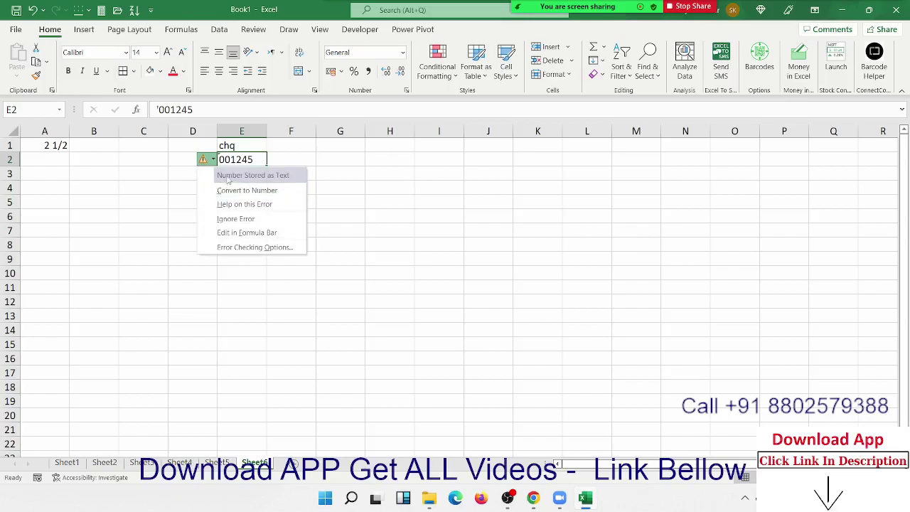
left_click(580, 256)
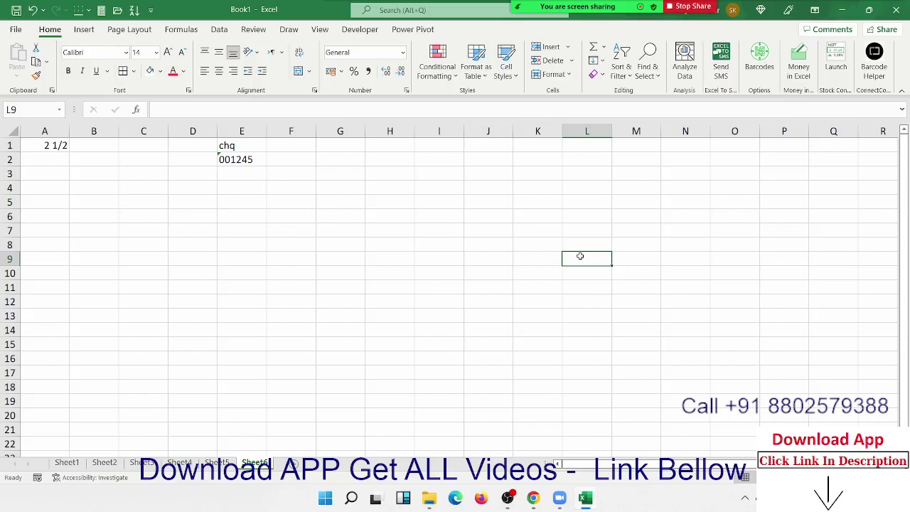
left_click(239, 162)
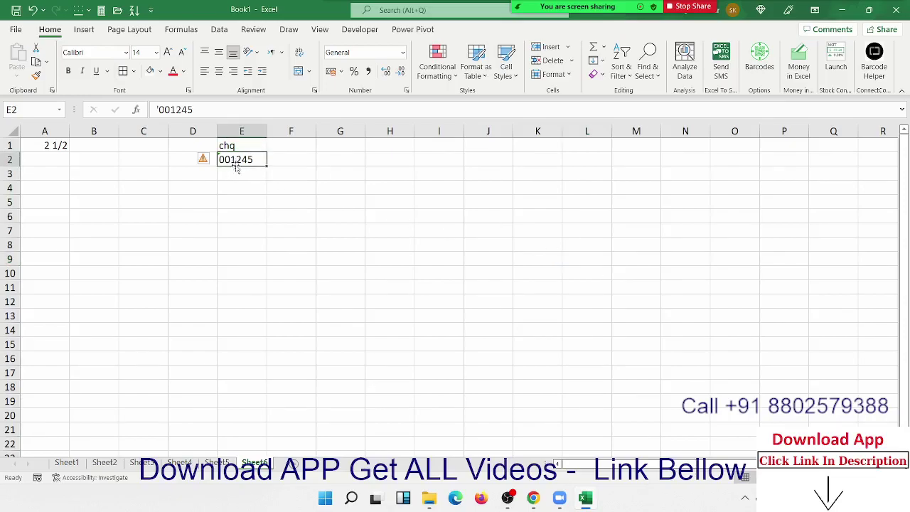
left_click_drag(233, 173, 220, 289)
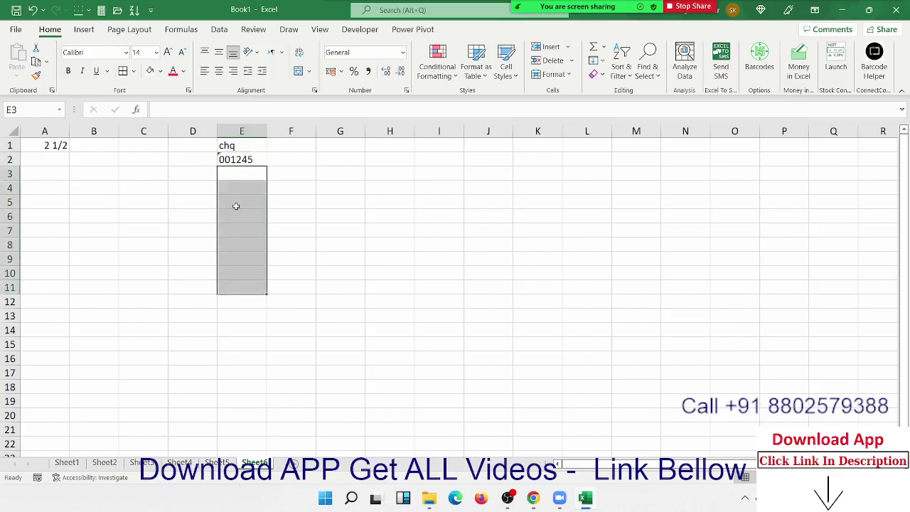
left_click(239, 175)
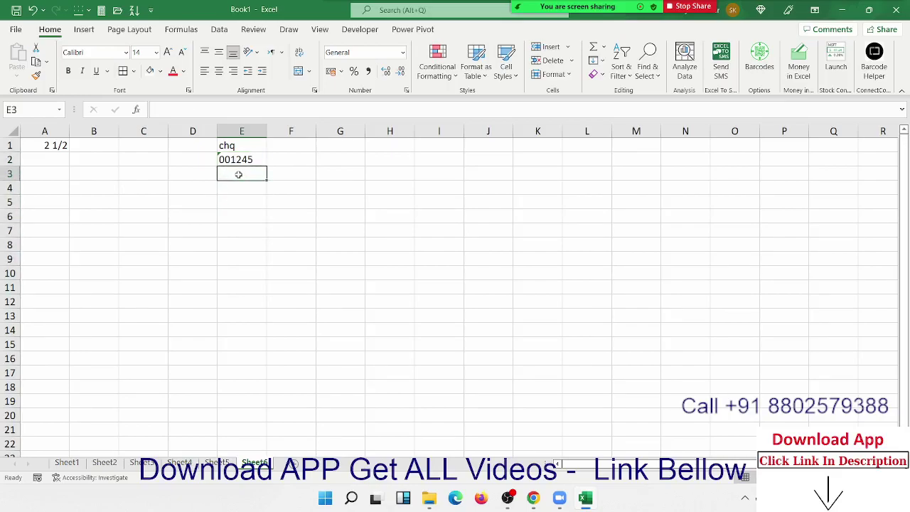
Step: Format all of column E with the Text number format
left_click(230, 135)
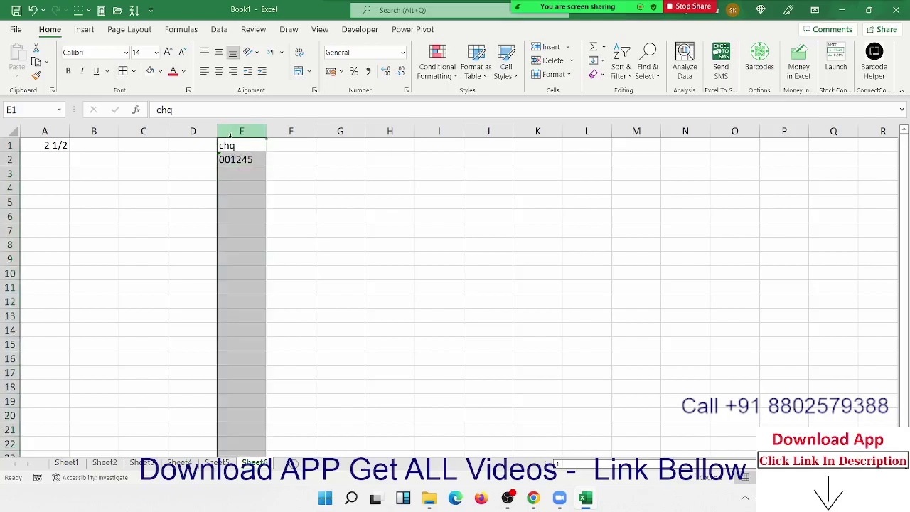
left_click(405, 90)
left_click(448, 257)
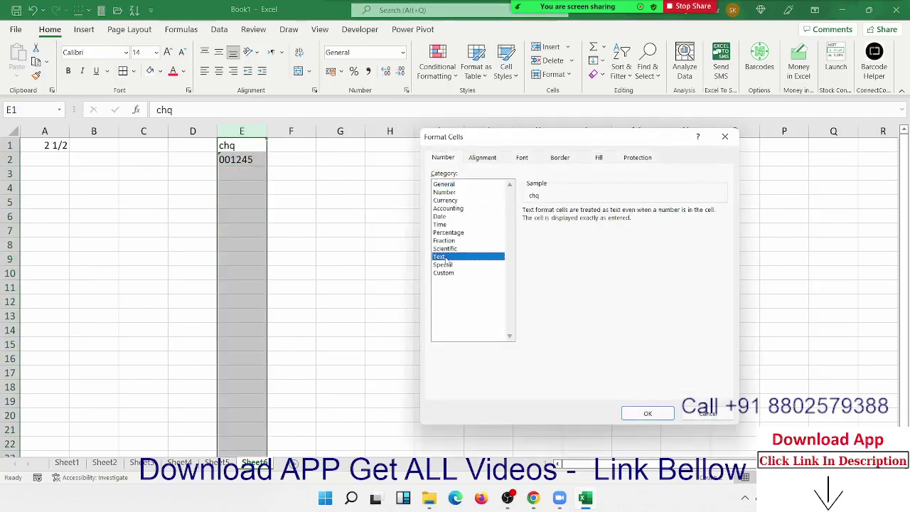
left_click(646, 414)
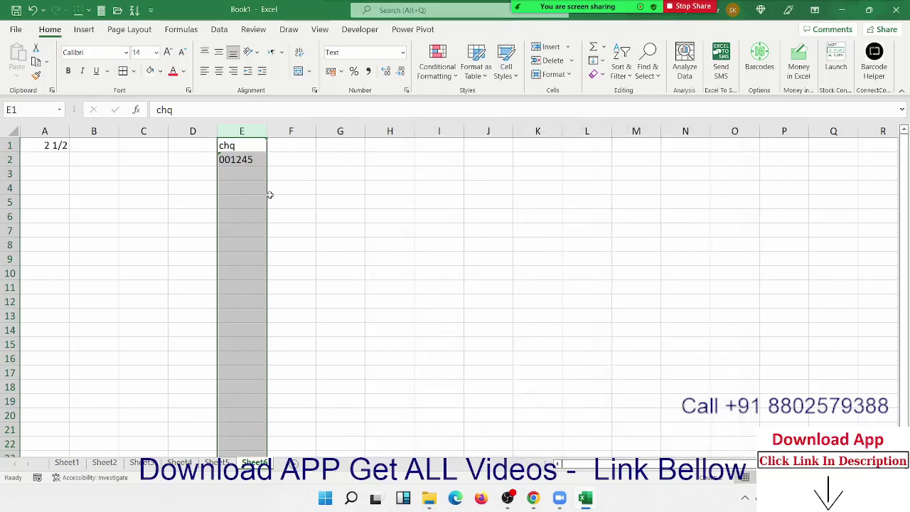
Step: Enter cheque numbers 5214563, 0013546 and 0012842 into E3, E4 and E5
left_click(242, 171)
type("521")
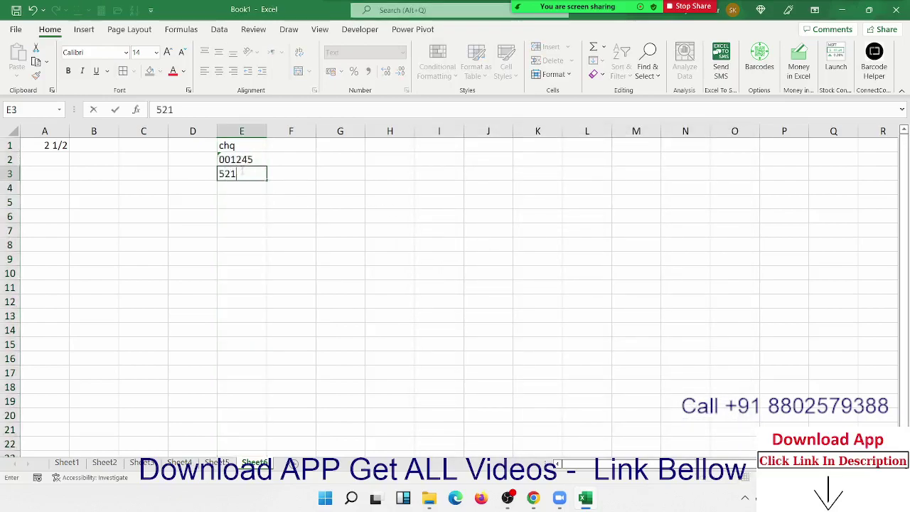
type("4563")
key("Return")
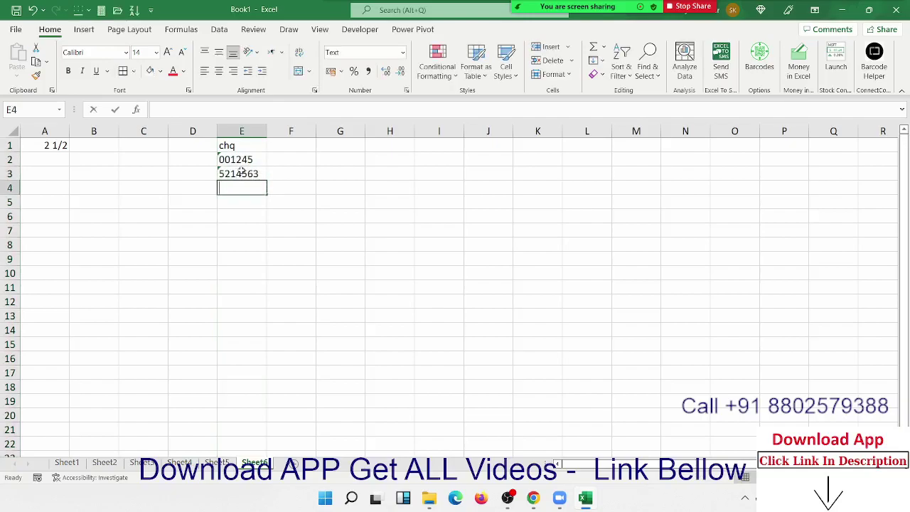
type("1")
key("BackSpace")
type("001")
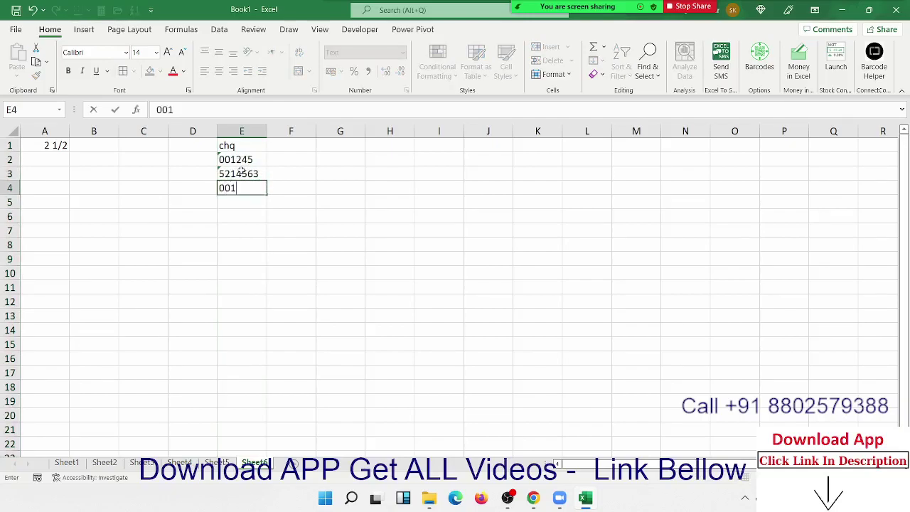
type("3546")
key("Return")
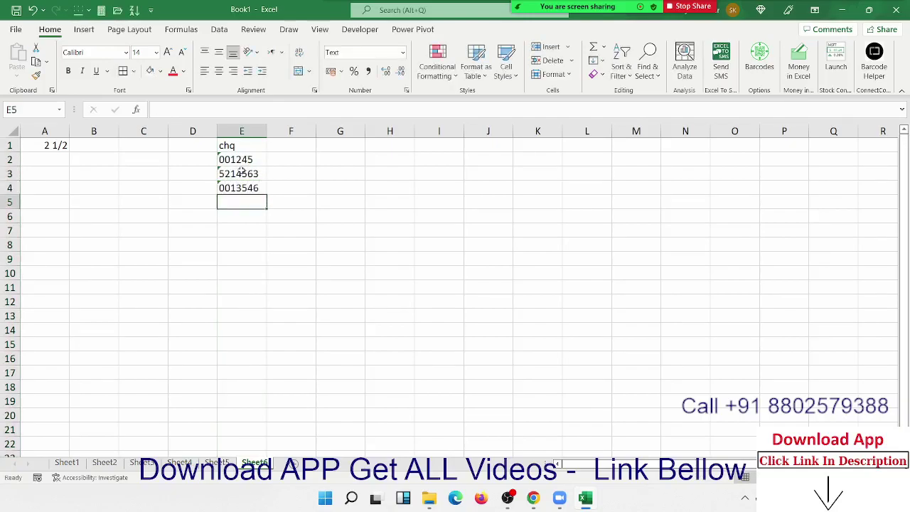
type("00128")
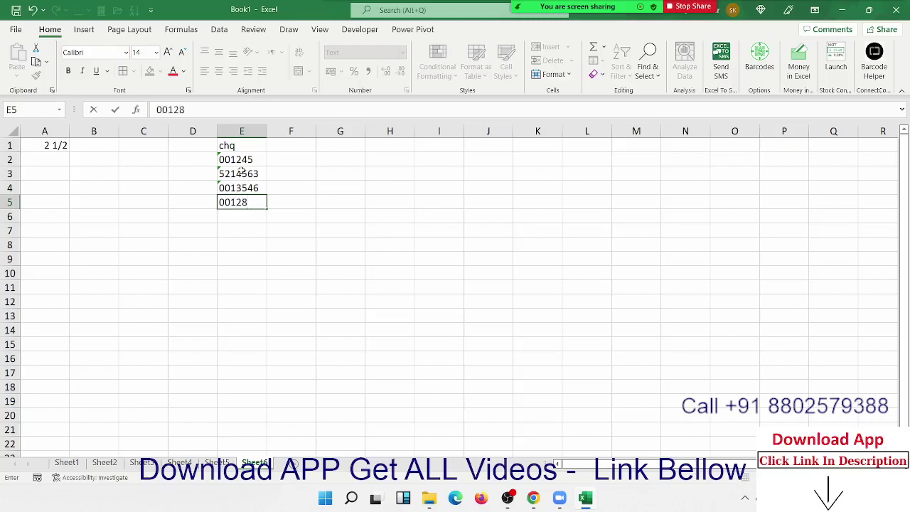
type("42")
key("Return")
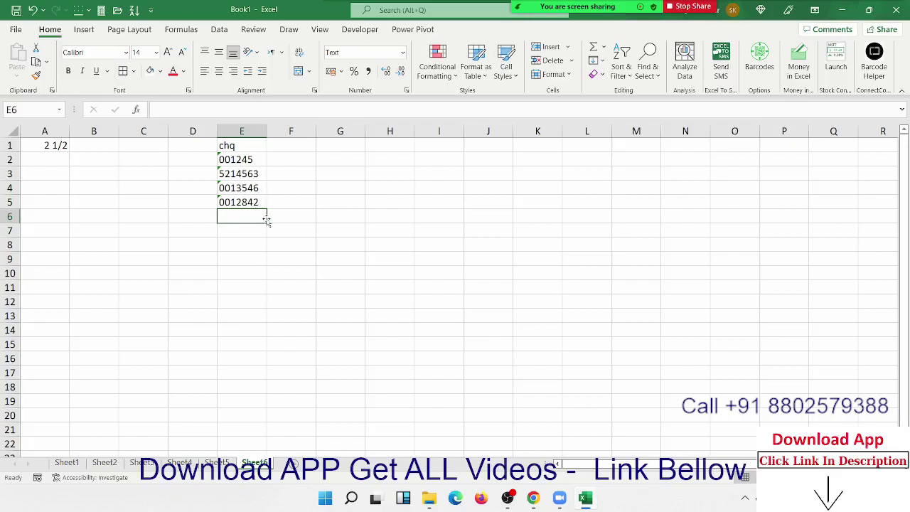
Step: Enter =SUM(E1:E5) in E6, which stays as text in the Text-formatted column
type("=su")
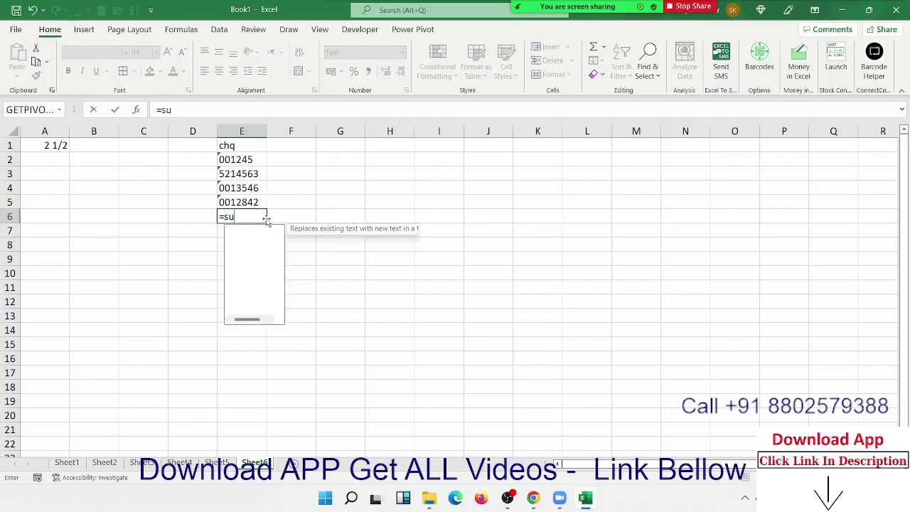
type("m")
key("Tab")
key("Up")
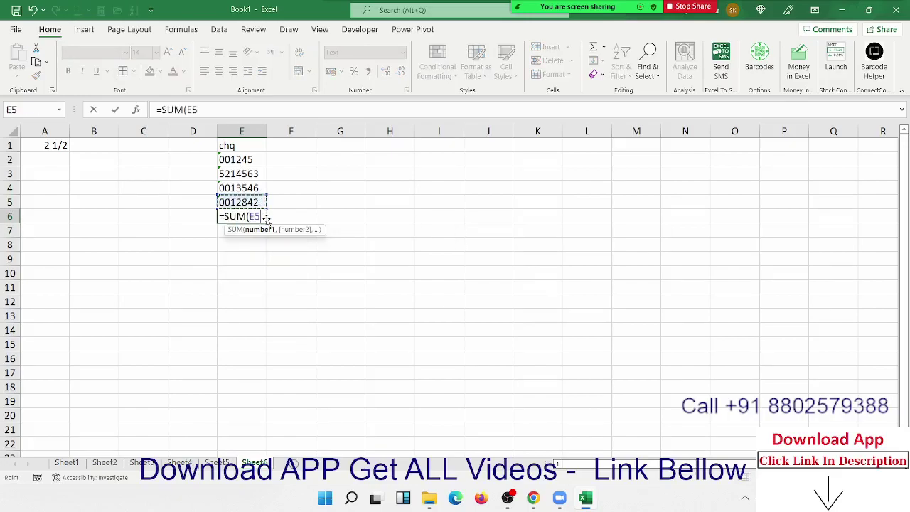
key("shift+Up")
key("shift+Up")
key("shift+Up")
key("shift+Up")
key("Return")
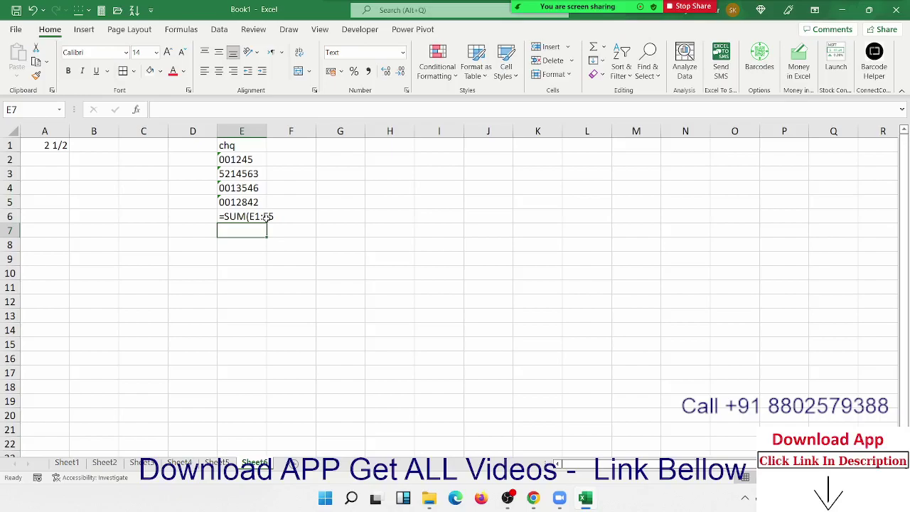
Step: Starting at H1, enter 65, 1456, 126563, 265, 36, 25 and 36156, one per row
left_click(383, 150)
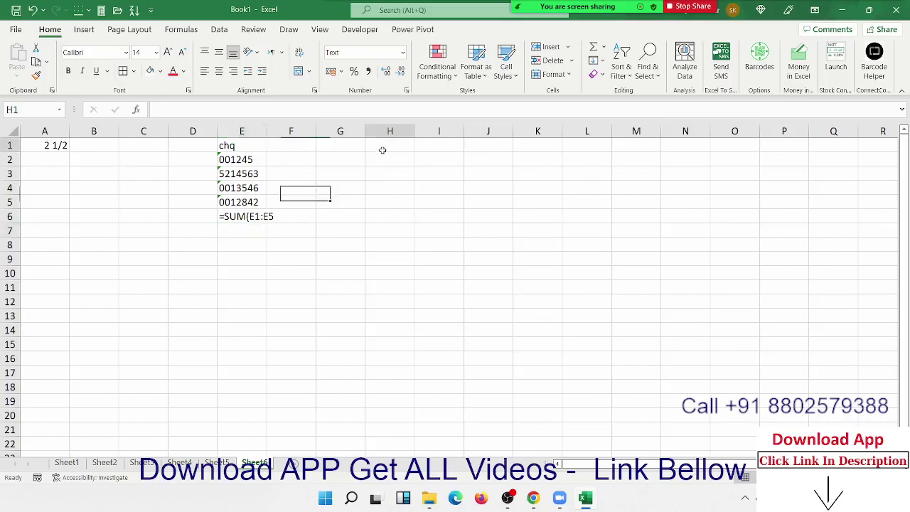
left_click(382, 150)
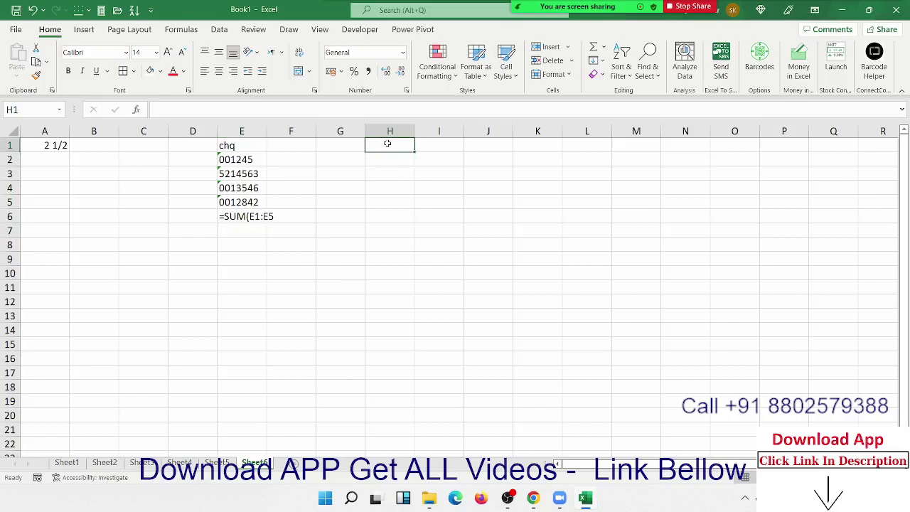
type("65")
key("Return")
type("1456")
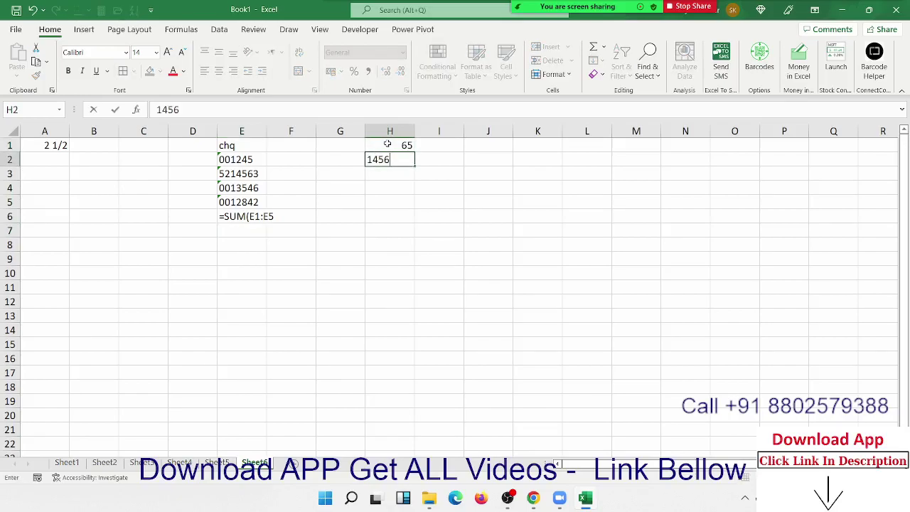
key("Return")
type("126563")
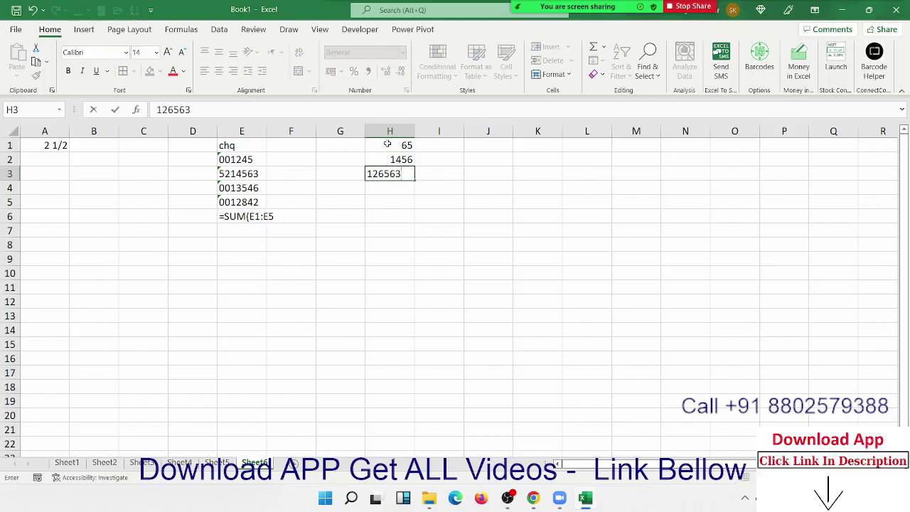
key("Return")
type("265")
key("Return")
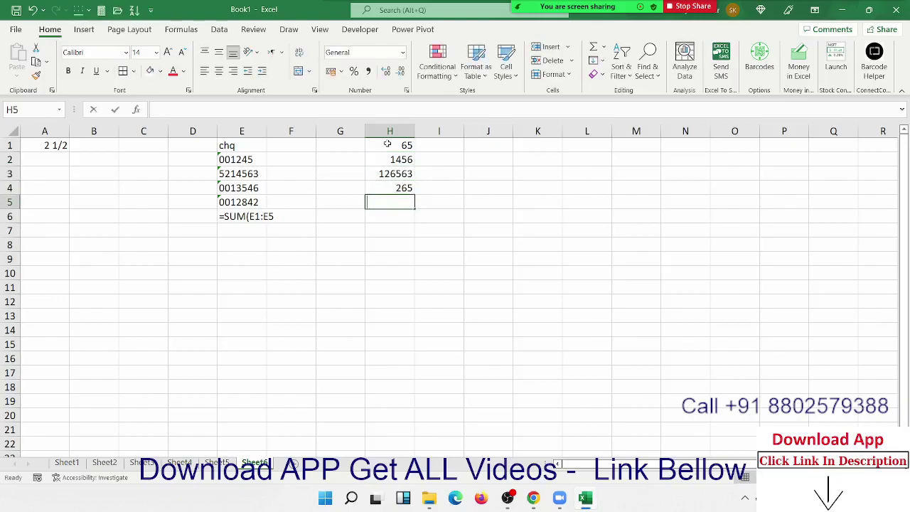
type("36")
key("Return")
type("25")
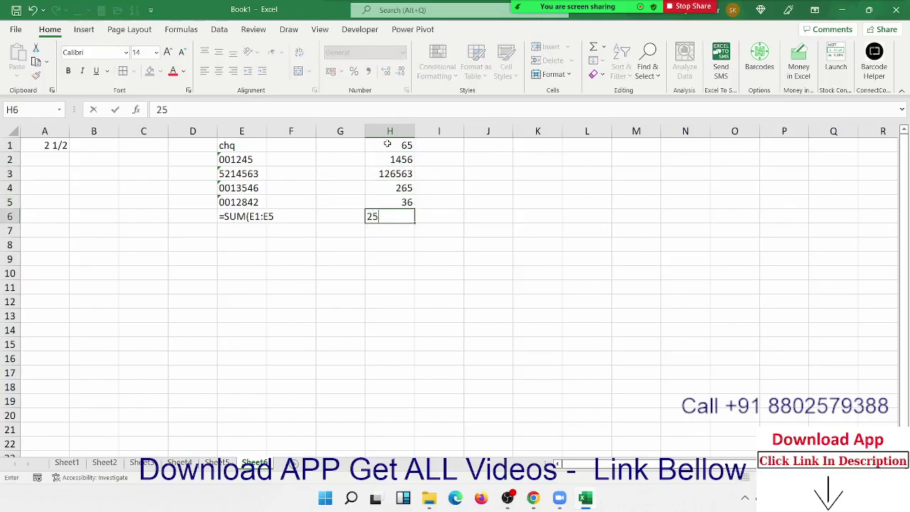
key("Return")
type("36156")
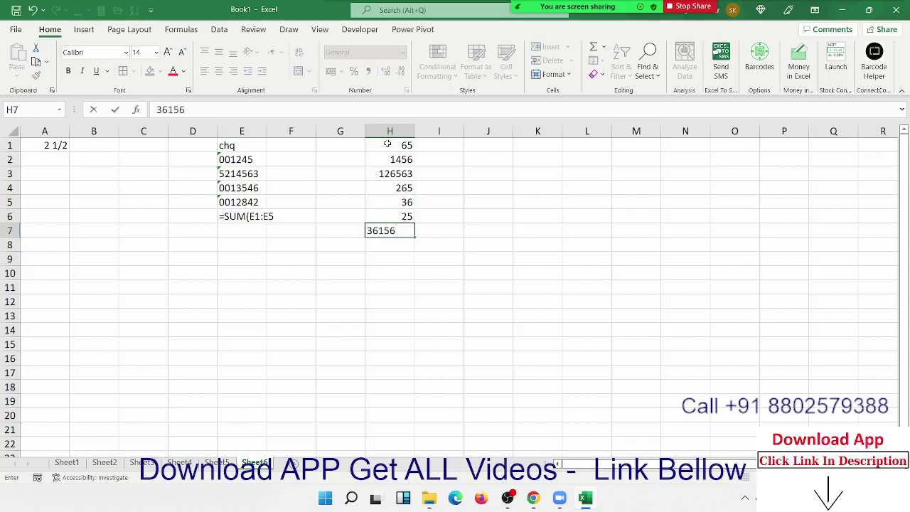
key("Return")
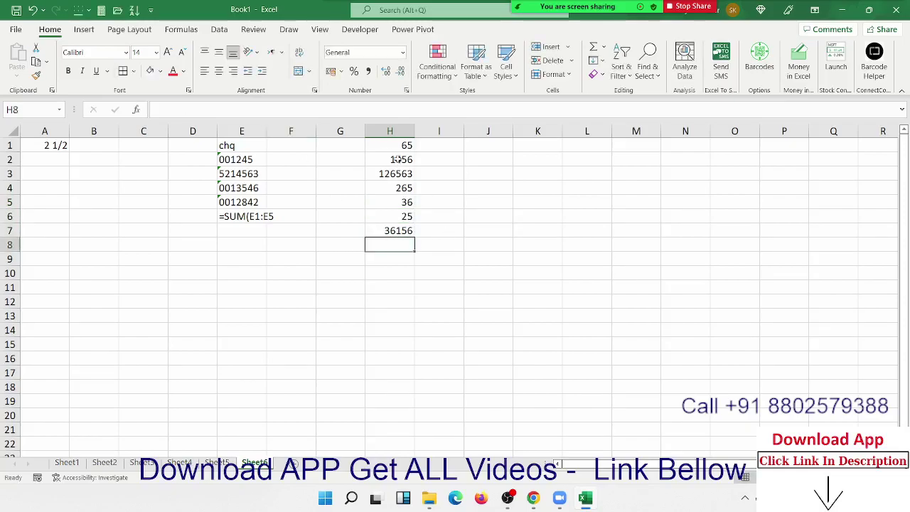
Step: Give H1:H7 the custom number format 000000
left_click_drag(390, 145, 396, 231)
left_click(406, 89)
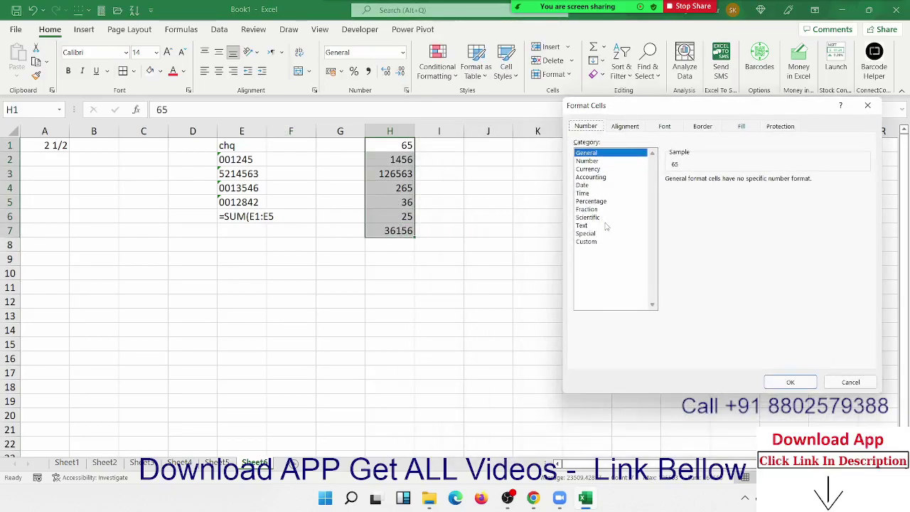
left_click(588, 242)
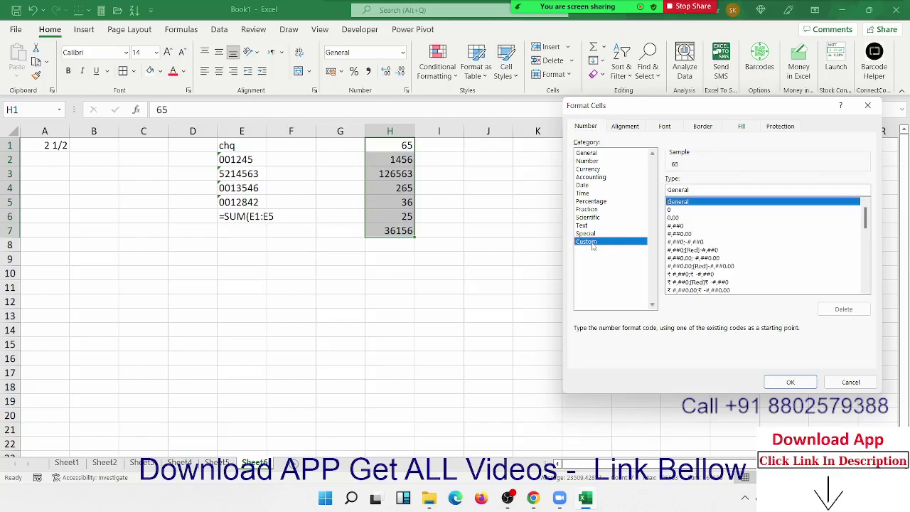
double_click(696, 191)
type("000000")
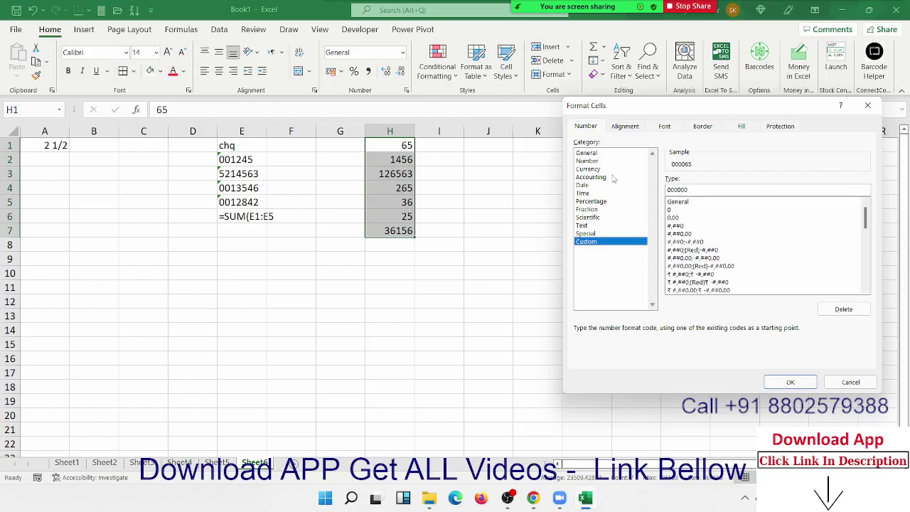
key("Return")
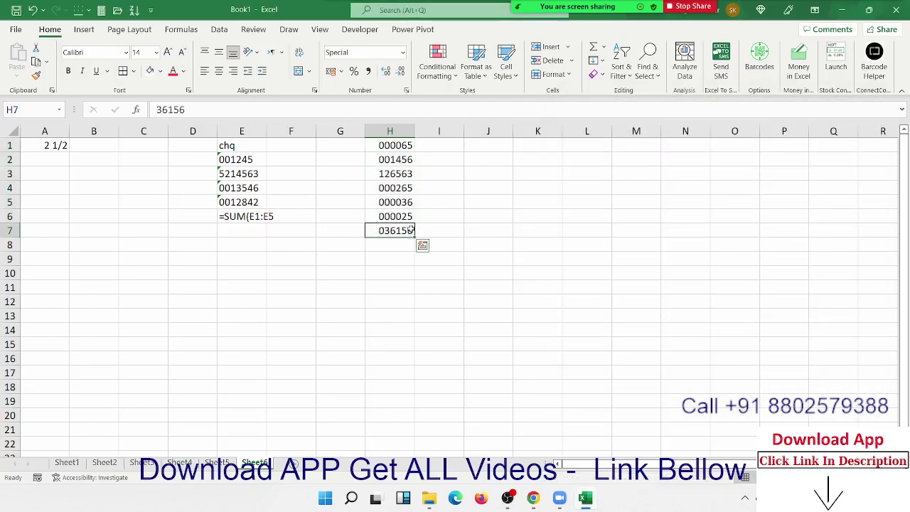
Step: Review the padded values, confirming H6 still holds 25 beneath its 000025 display
left_click_drag(409, 229, 403, 145)
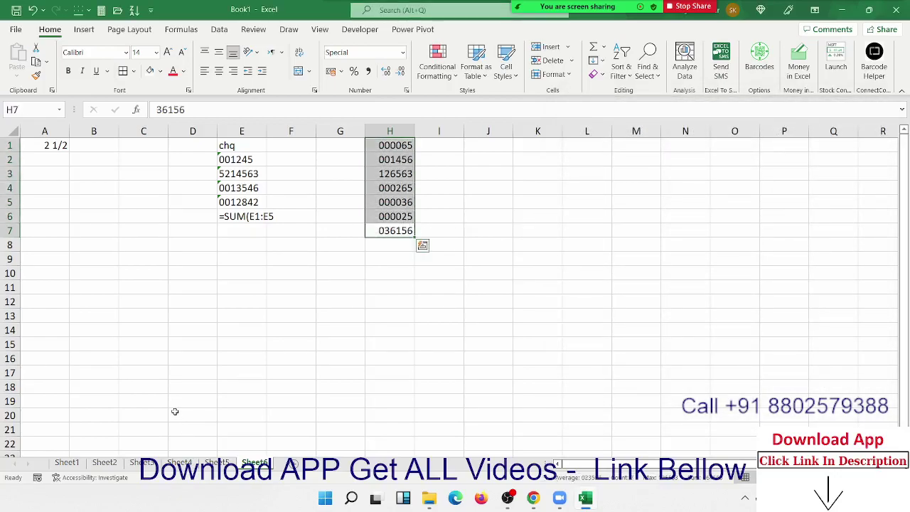
left_click(391, 216)
left_click_drag(390, 233, 396, 146)
left_click(474, 171)
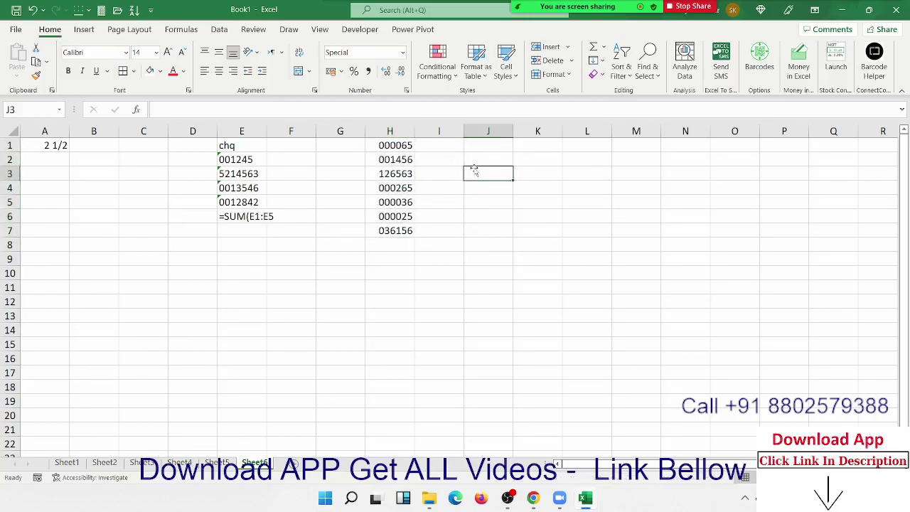
Step: Go to Chrome and load Gmail in a new tab
left_click(534, 497)
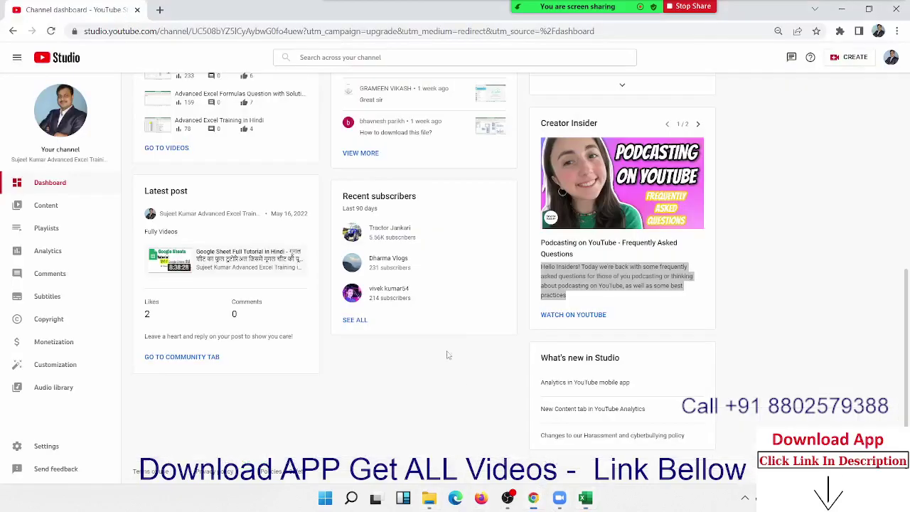
left_click(162, 13)
type("g")
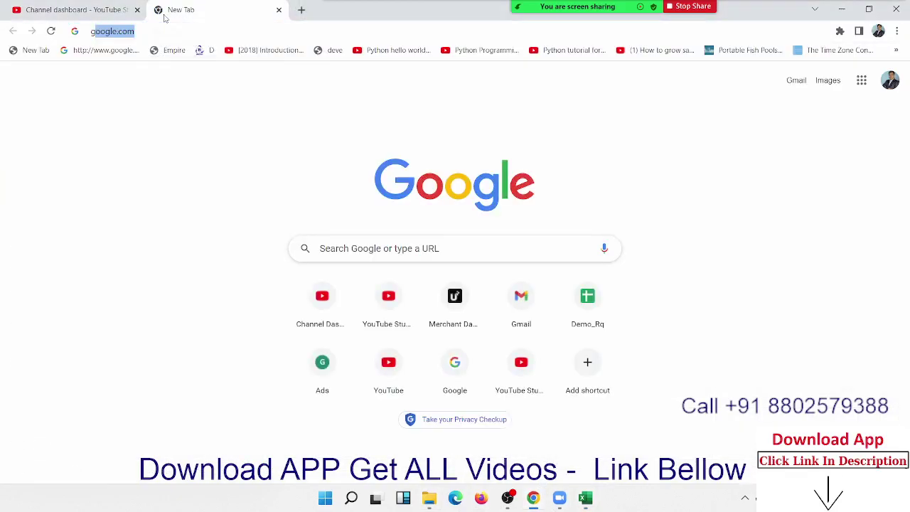
type("m")
key("Return")
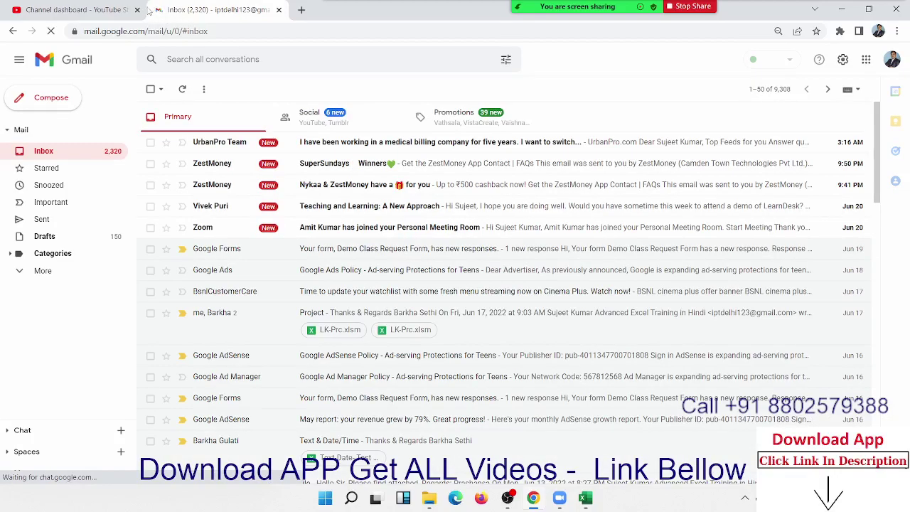
Step: Search the mailbox for custom and open the Custom Format Link conversation
left_click(204, 68)
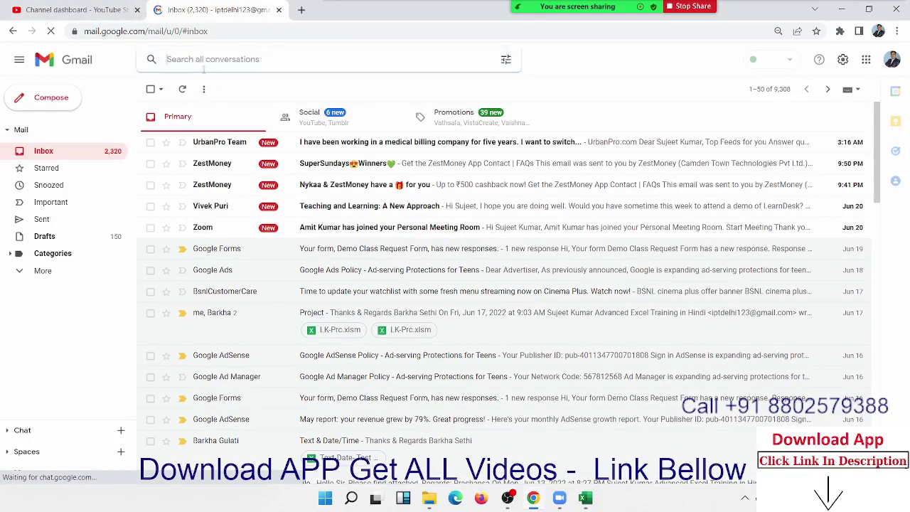
type("custom")
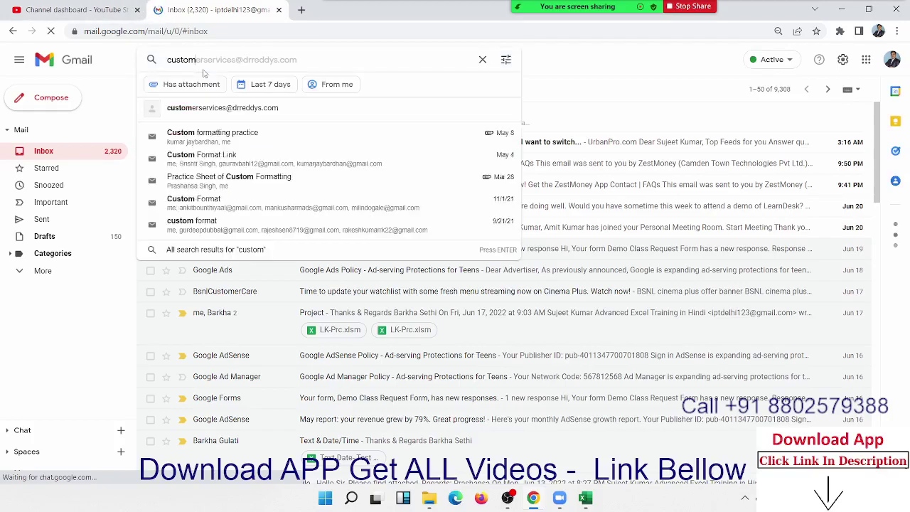
key("Return")
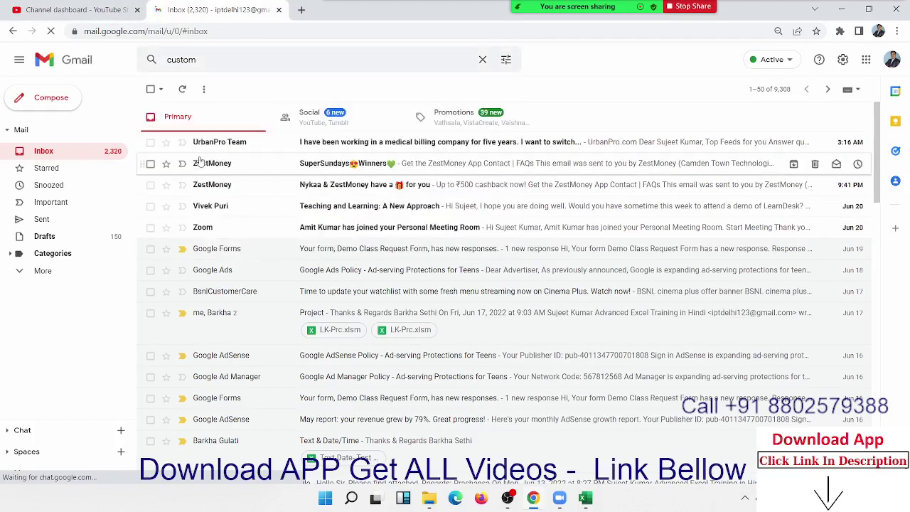
left_click(201, 163)
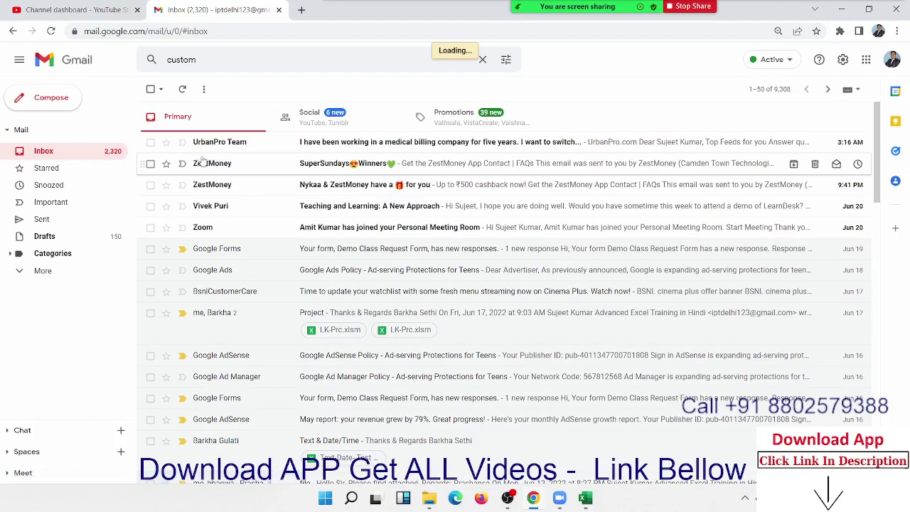